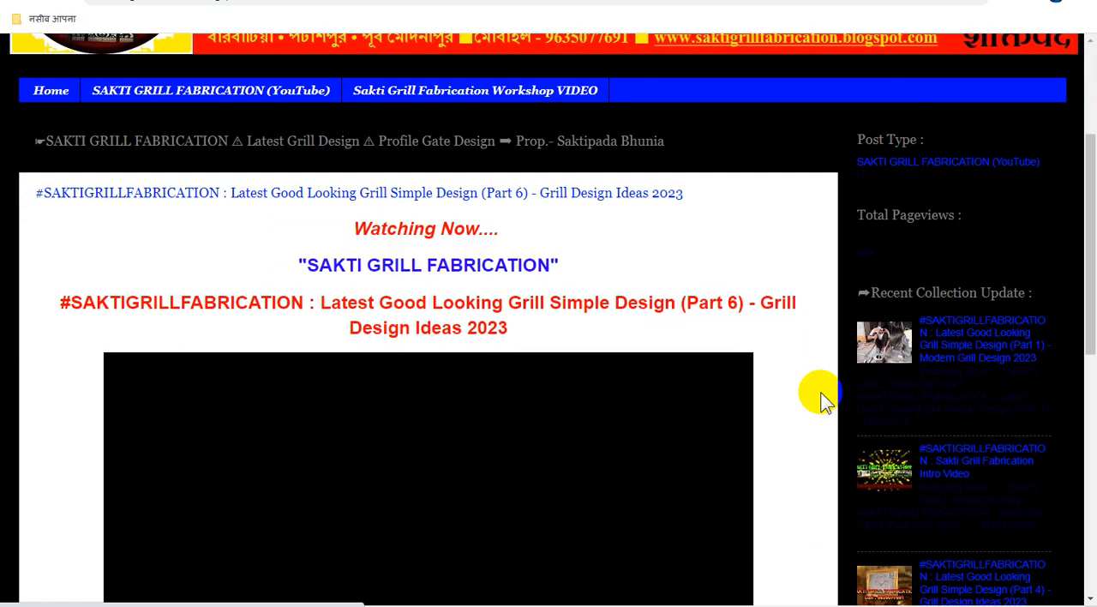
Look through the Sakti Grill Fabrication blog's home page, from the header and embedded video to the recent posts list
{"action": "scroll", "coordinate": [820, 392], "scroll_direction": "down", "scroll_amount": 2}
{"action": "scroll", "coordinate": [820, 392], "scroll_direction": "up", "scroll_amount": 3}
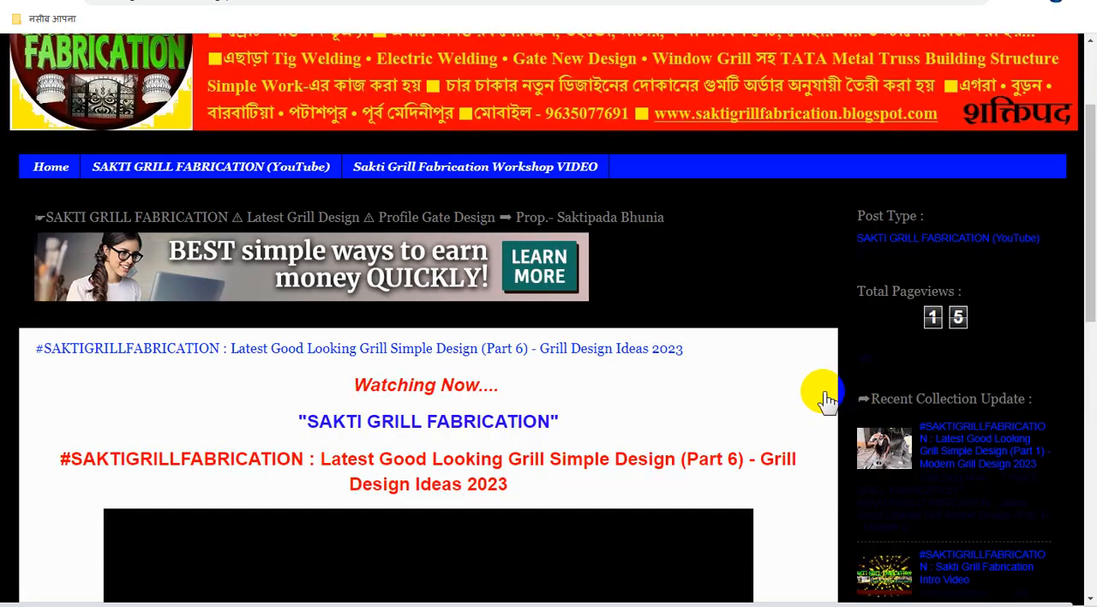
{"action": "scroll", "coordinate": [827, 399], "scroll_direction": "down", "scroll_amount": 3}
{"action": "scroll", "coordinate": [827, 399], "scroll_direction": "down", "scroll_amount": 2}
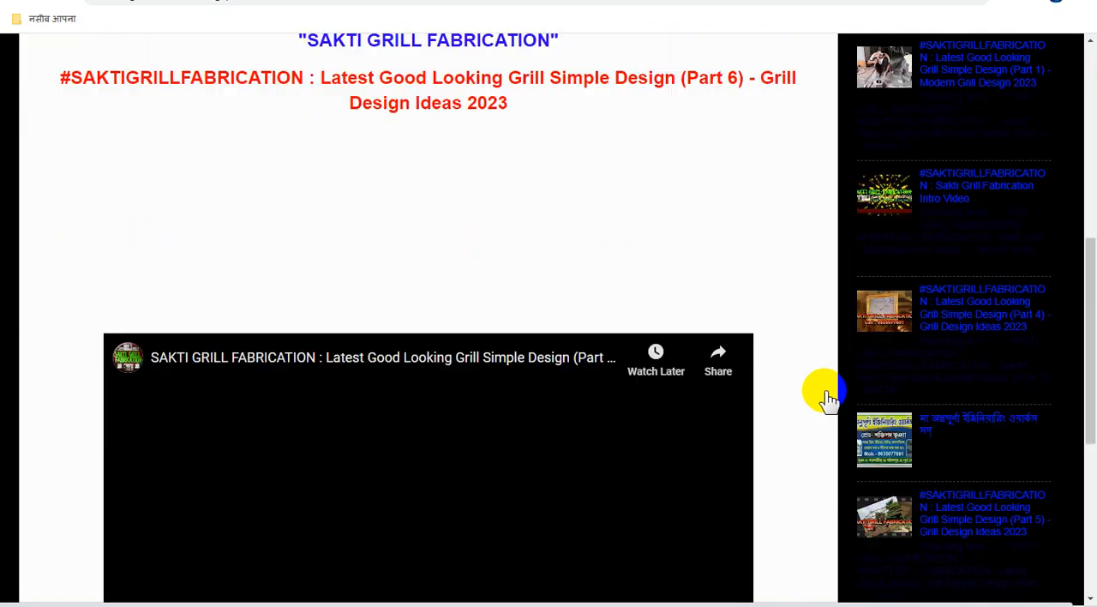
{"action": "scroll", "coordinate": [830, 399], "scroll_direction": "down", "scroll_amount": 5}
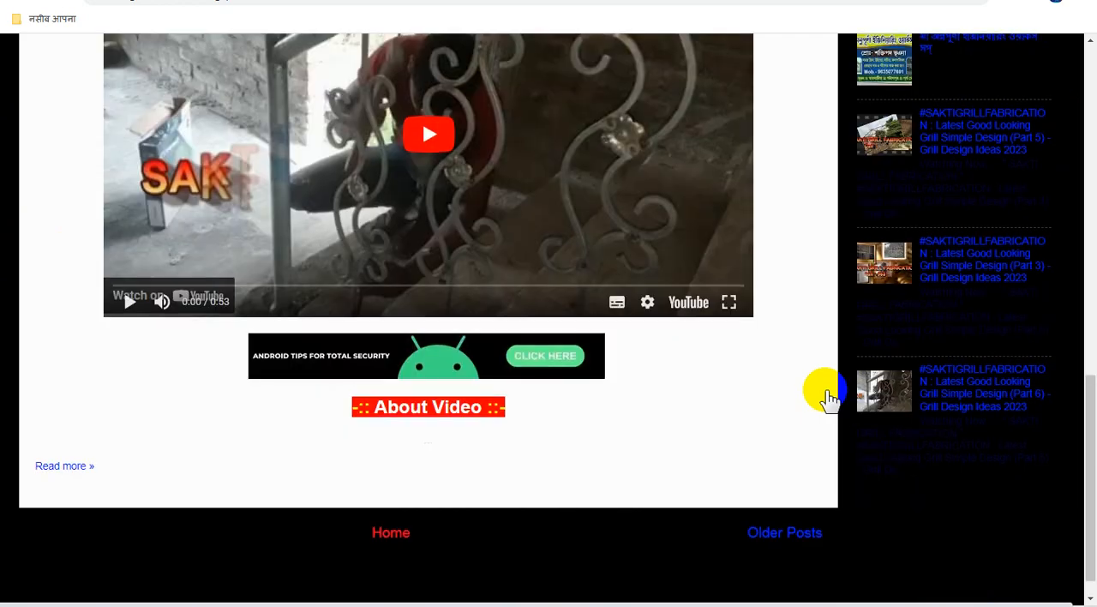
{"action": "scroll", "coordinate": [829, 399], "scroll_direction": "down", "scroll_amount": 1}
{"action": "scroll", "coordinate": [829, 398], "scroll_direction": "up", "scroll_amount": 12}
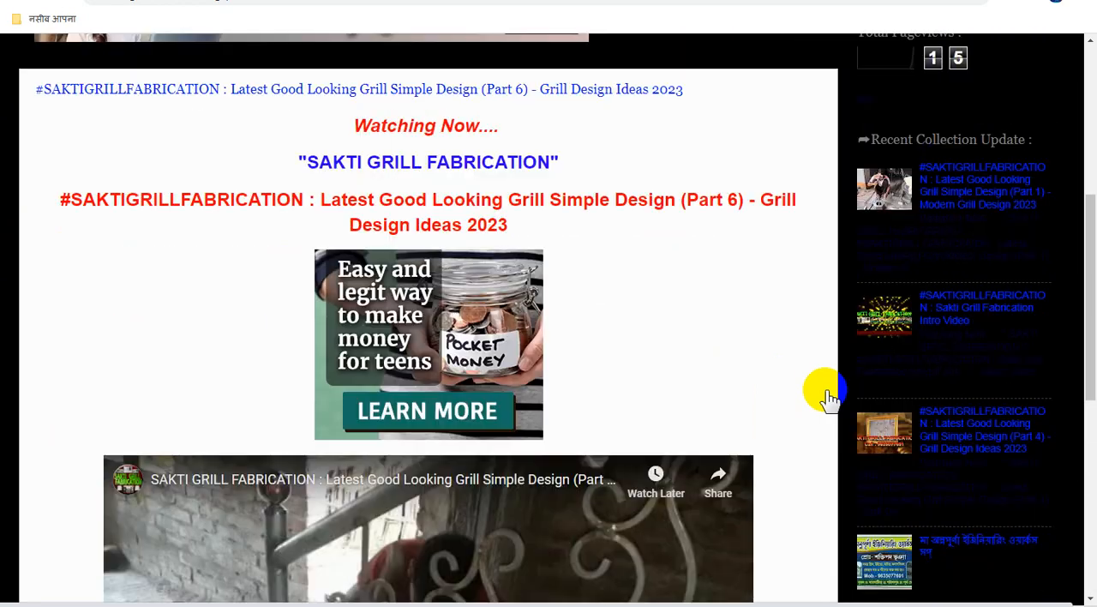
{"action": "scroll", "coordinate": [829, 399], "scroll_direction": "down", "scroll_amount": 12}
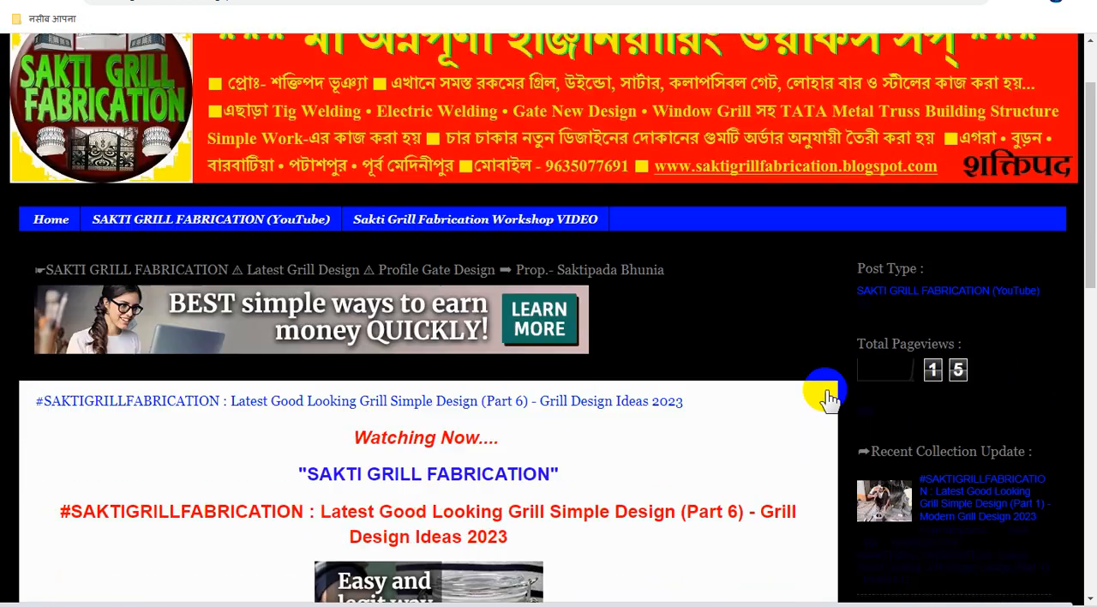
{"action": "scroll", "coordinate": [835, 395], "scroll_direction": "down", "scroll_amount": 1}
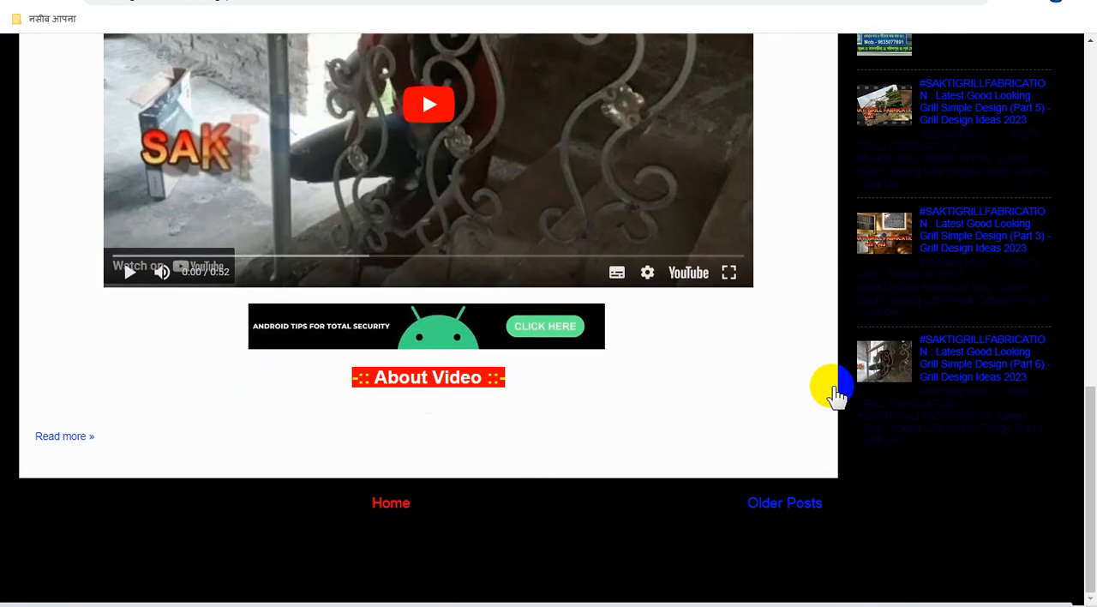
{"action": "scroll", "coordinate": [835, 394], "scroll_direction": "up", "scroll_amount": 10}
{"action": "scroll", "coordinate": [829, 387], "scroll_direction": "up", "scroll_amount": 3}
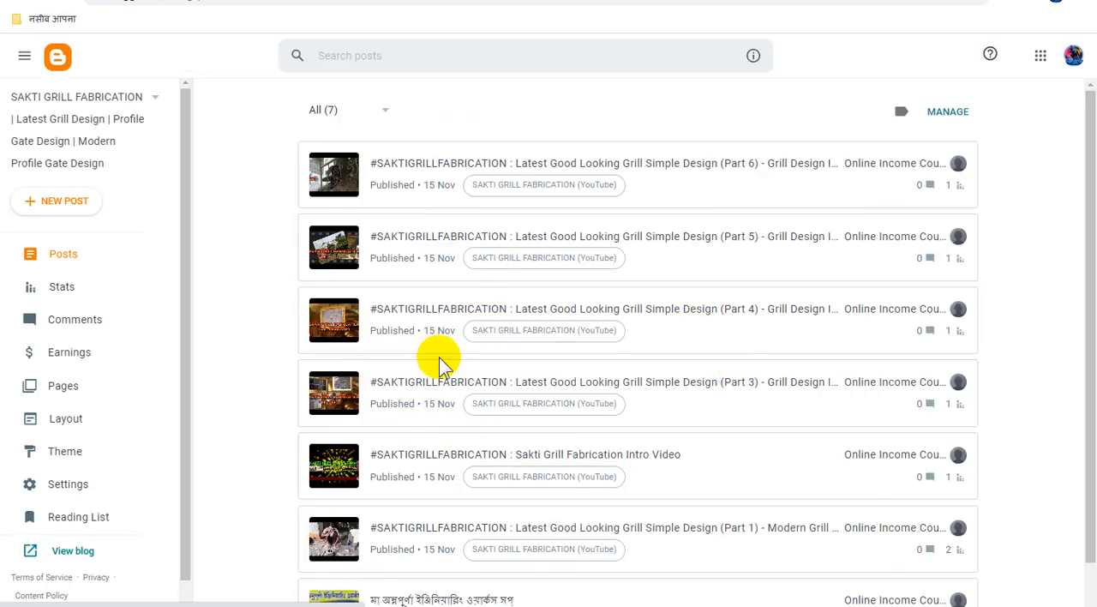
Copy the blog's link address in Blogger and switch to Bing Webmaster Tools
{"action": "right_click", "coordinate": [83, 556]}
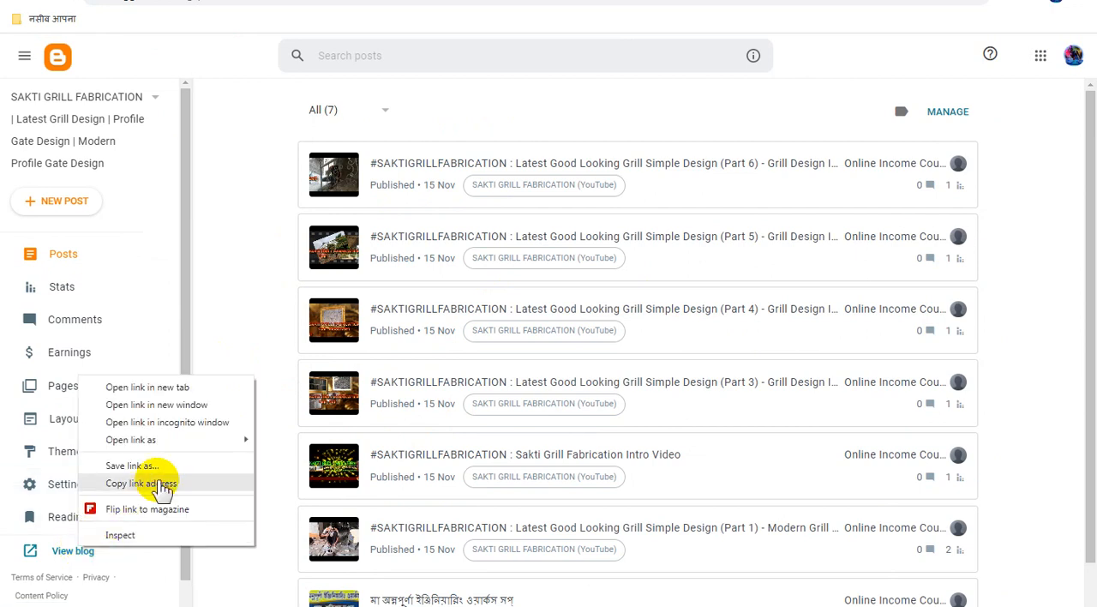
{"action": "left_click", "coordinate": [154, 484]}
{"action": "left_click", "coordinate": [557, 0]}
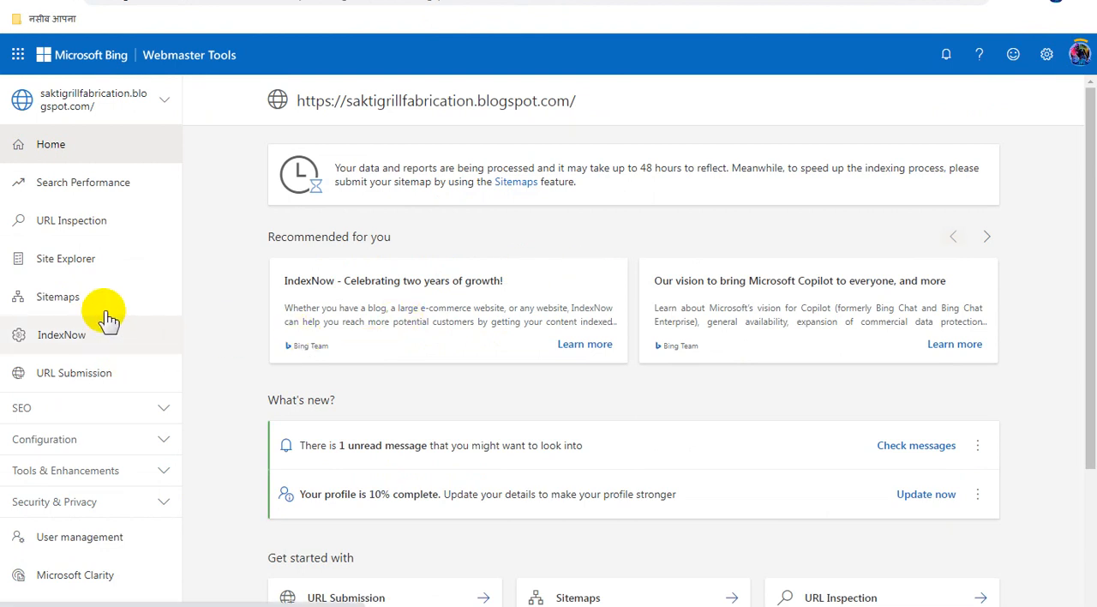
{"action": "left_click", "coordinate": [116, 223]}
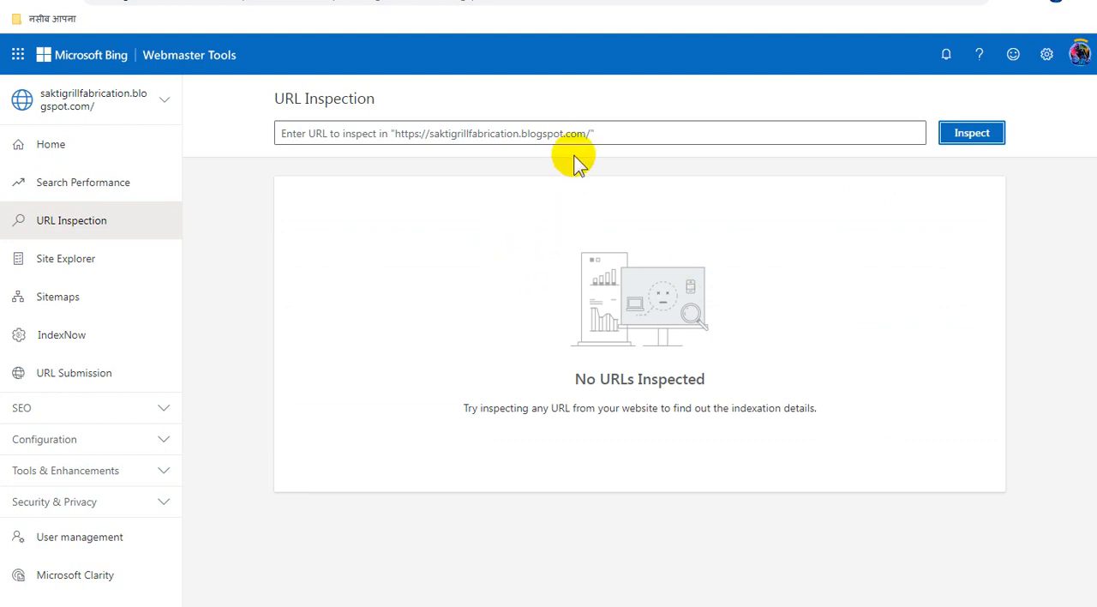
{"action": "left_click", "coordinate": [589, 133]}
{"action": "key", "text": "ctrl+v"}
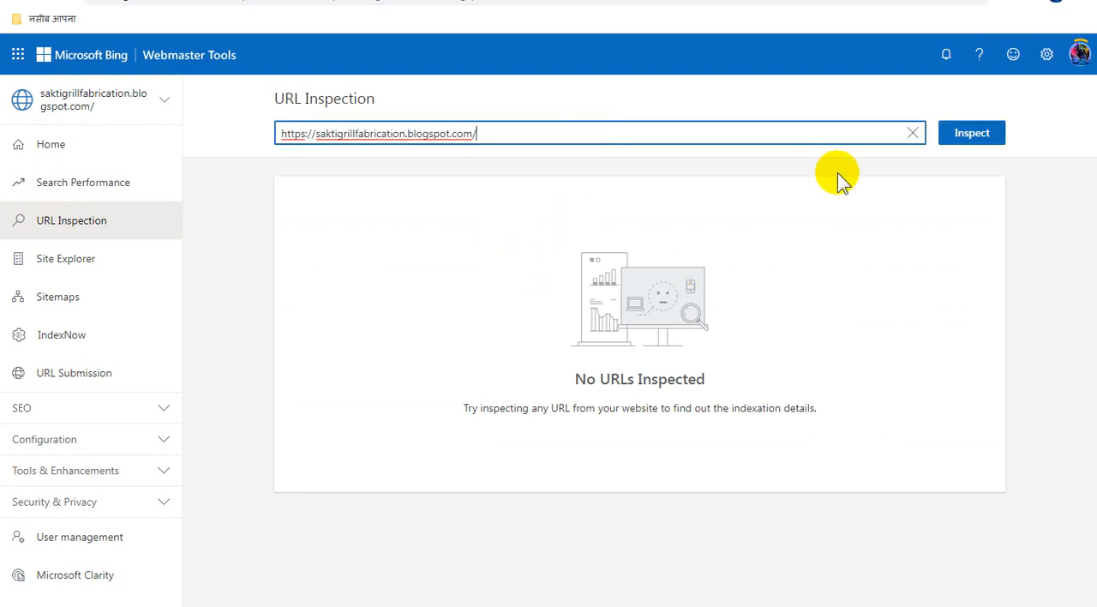
{"action": "left_click", "coordinate": [972, 136]}
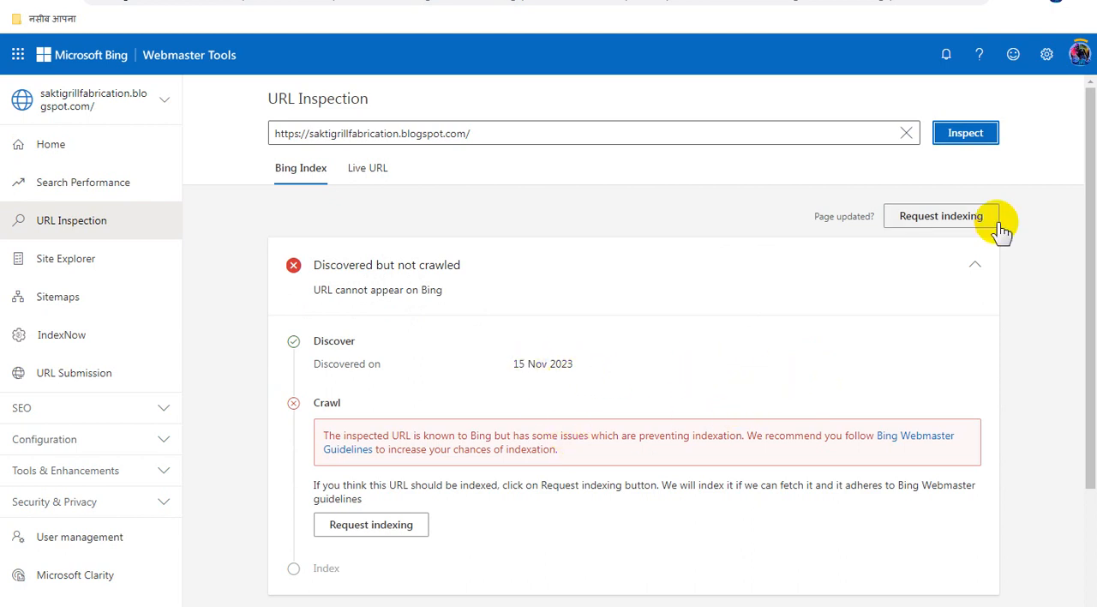
{"action": "left_click", "coordinate": [959, 218]}
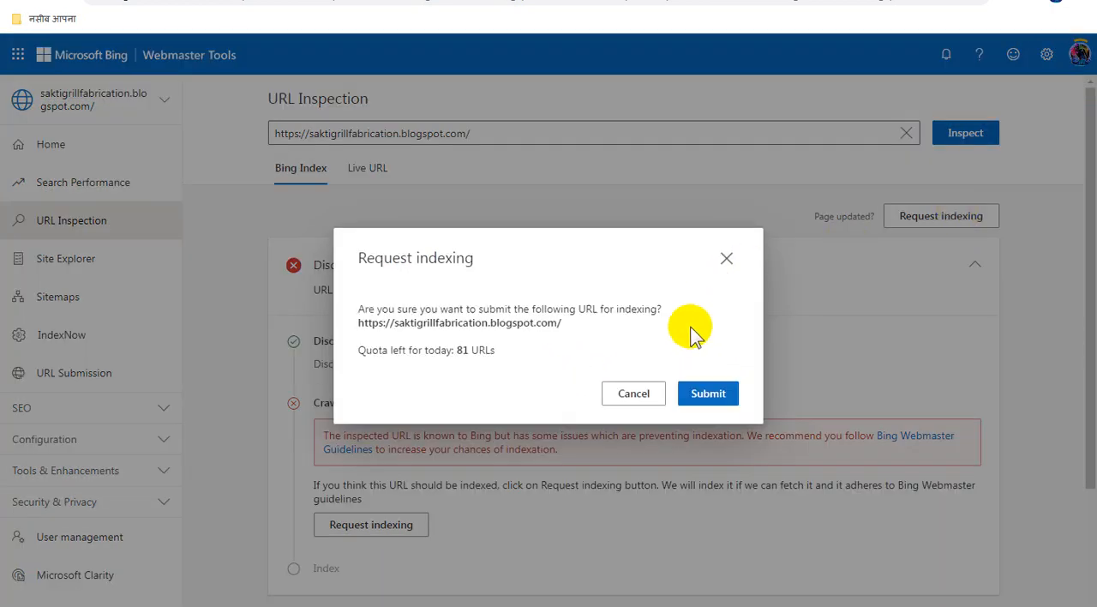
{"action": "left_click", "coordinate": [722, 396]}
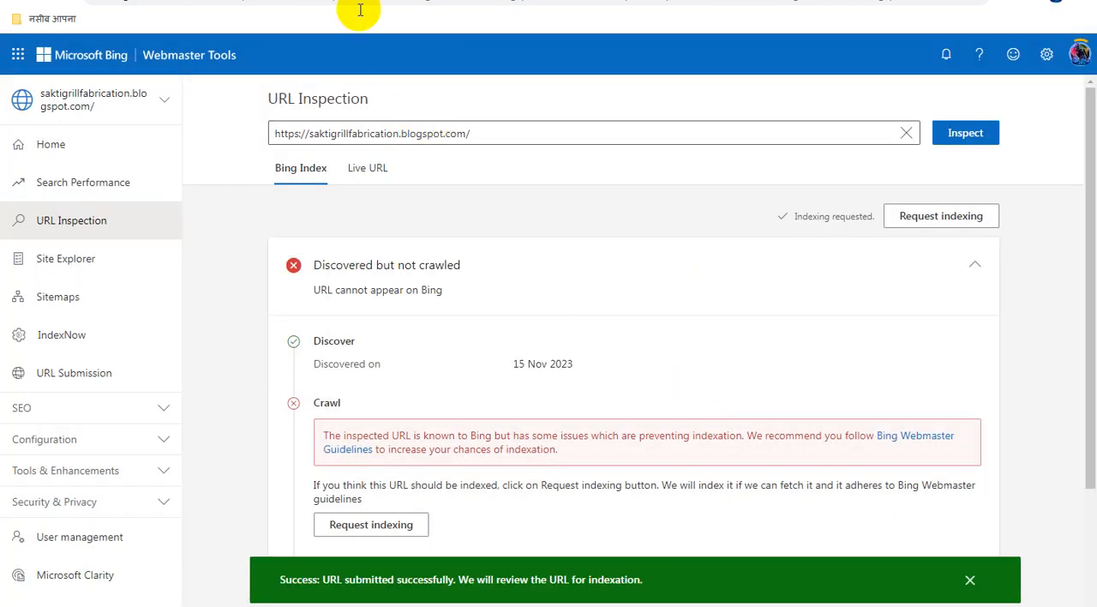
Switch to Blogger and copy the link address of the page "Sakti Grill Fabrication Latest Post Update"
{"action": "left_click", "coordinate": [359, 7]}
{"action": "left_click", "coordinate": [78, 385]}
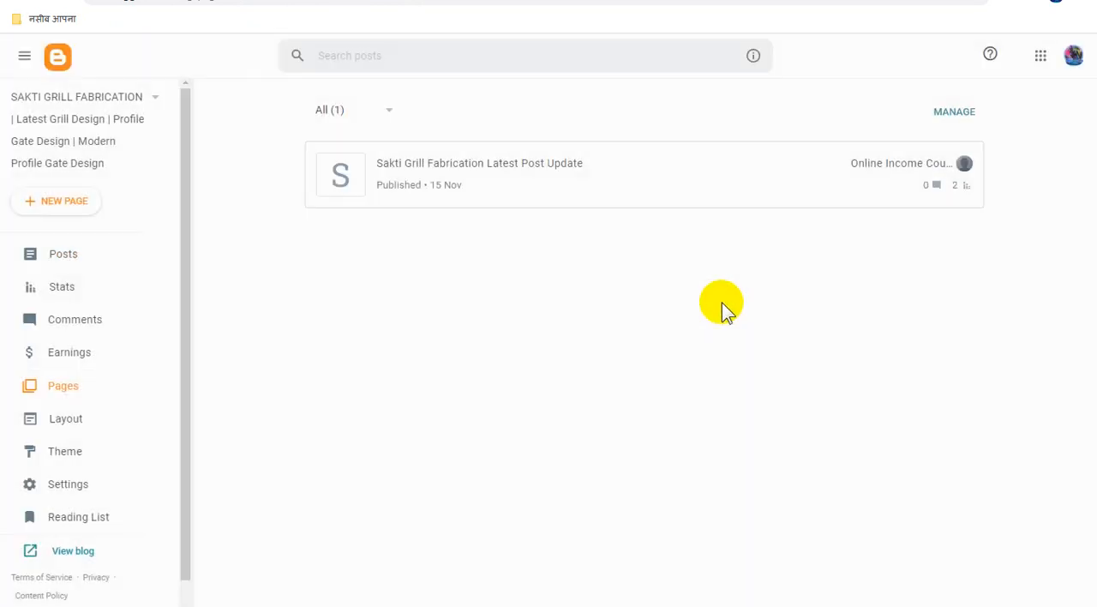
{"action": "mouse_move", "coordinate": [891, 184]}
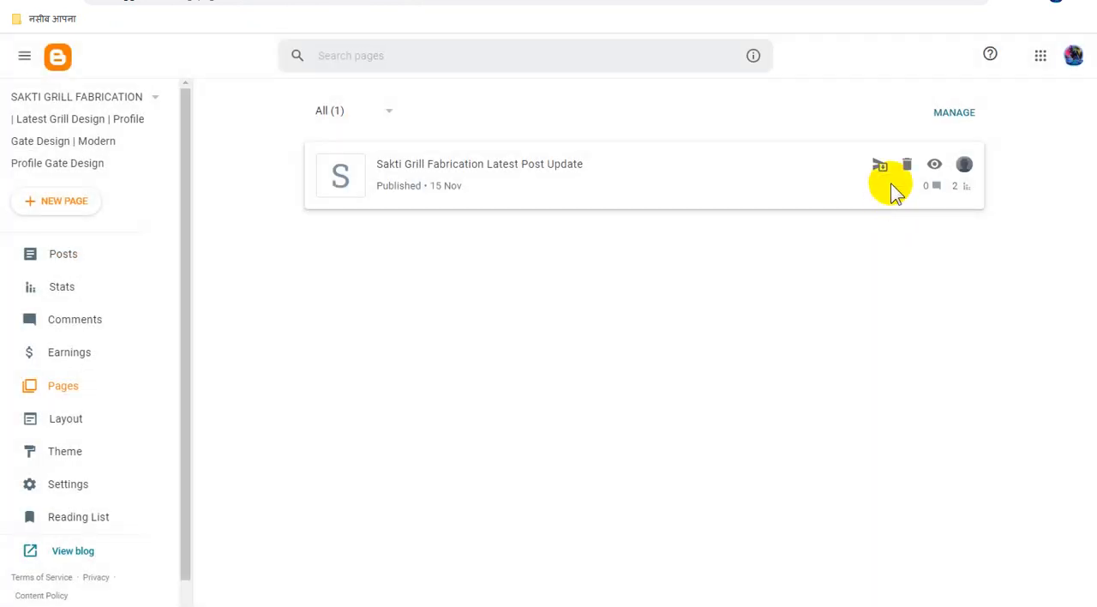
{"action": "right_click", "coordinate": [934, 167]}
{"action": "left_click", "coordinate": [954, 272]}
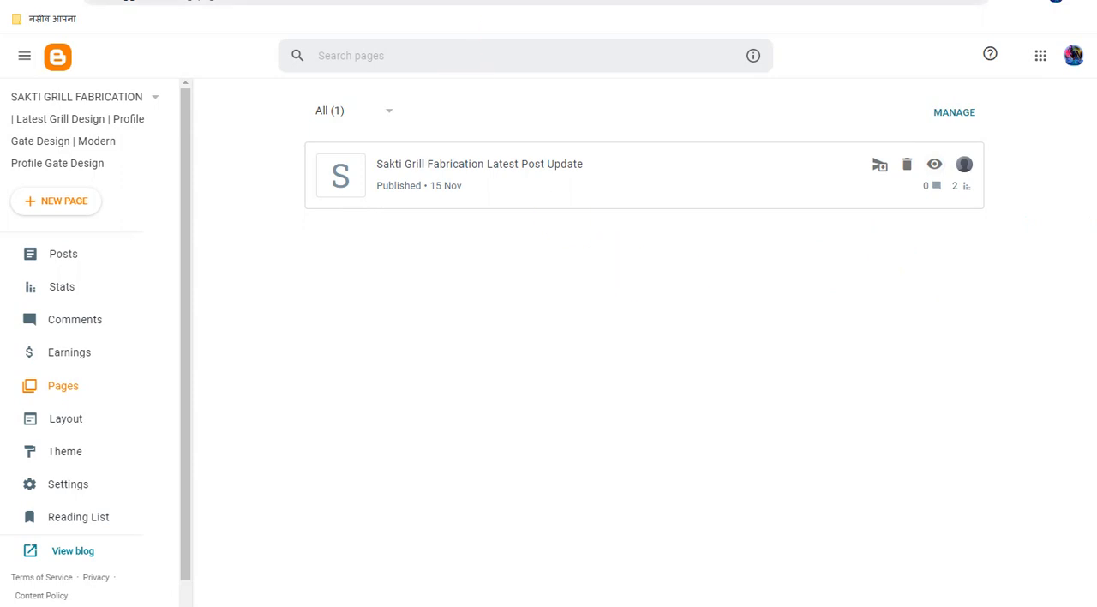
{"action": "left_click", "coordinate": [447, 2]}
{"action": "double_click", "coordinate": [515, 131]}
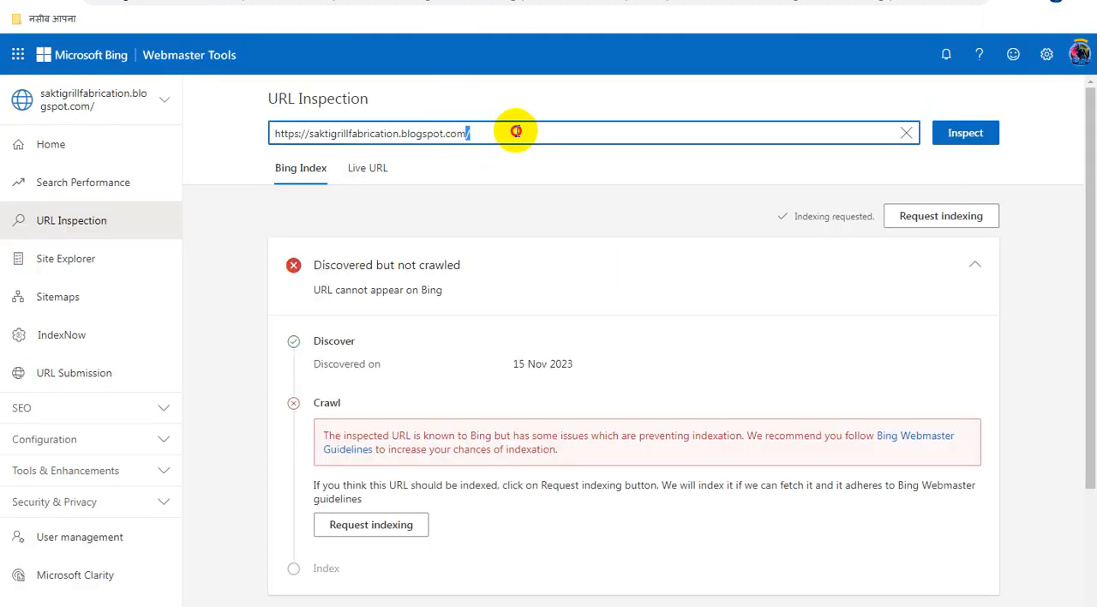
{"action": "key", "text": "ctrl+a"}
{"action": "key", "text": "ctrl+v"}
{"action": "left_click", "coordinate": [959, 136]}
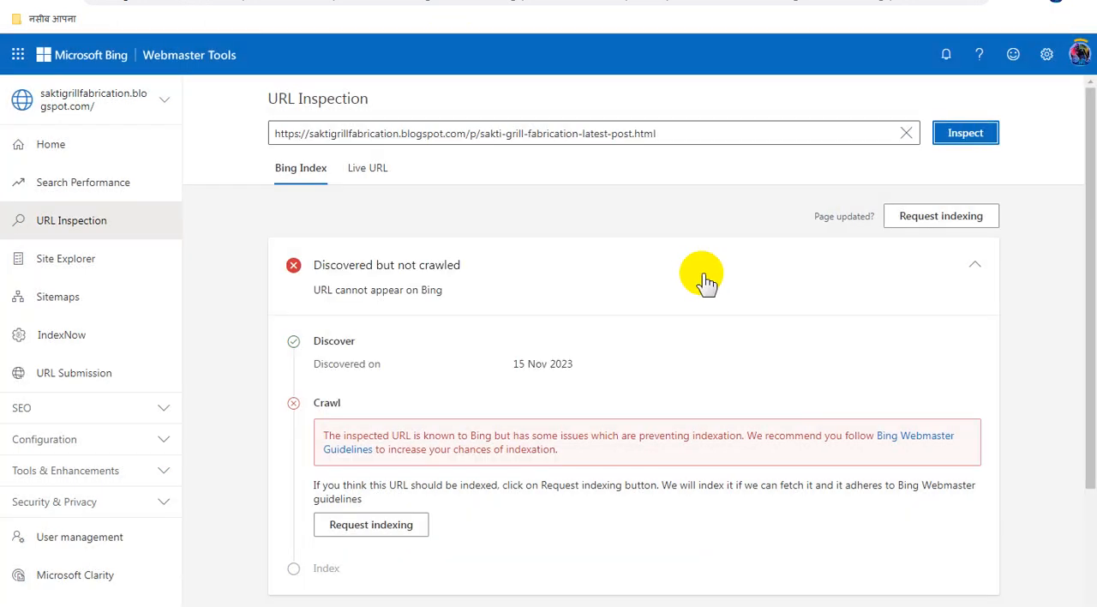
{"action": "left_click", "coordinate": [934, 219]}
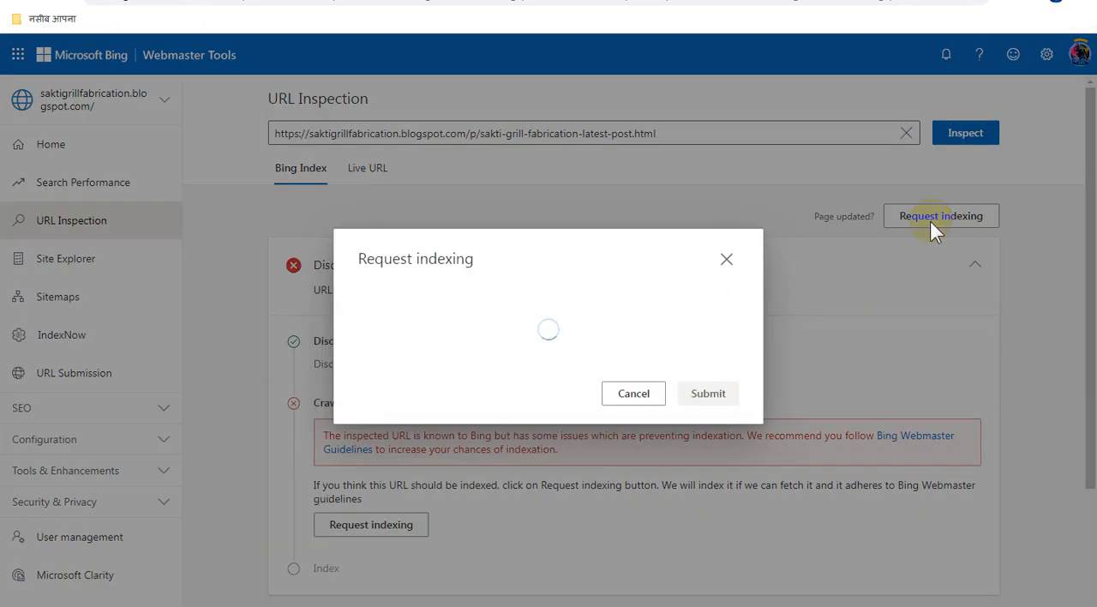
{"action": "left_click", "coordinate": [715, 394]}
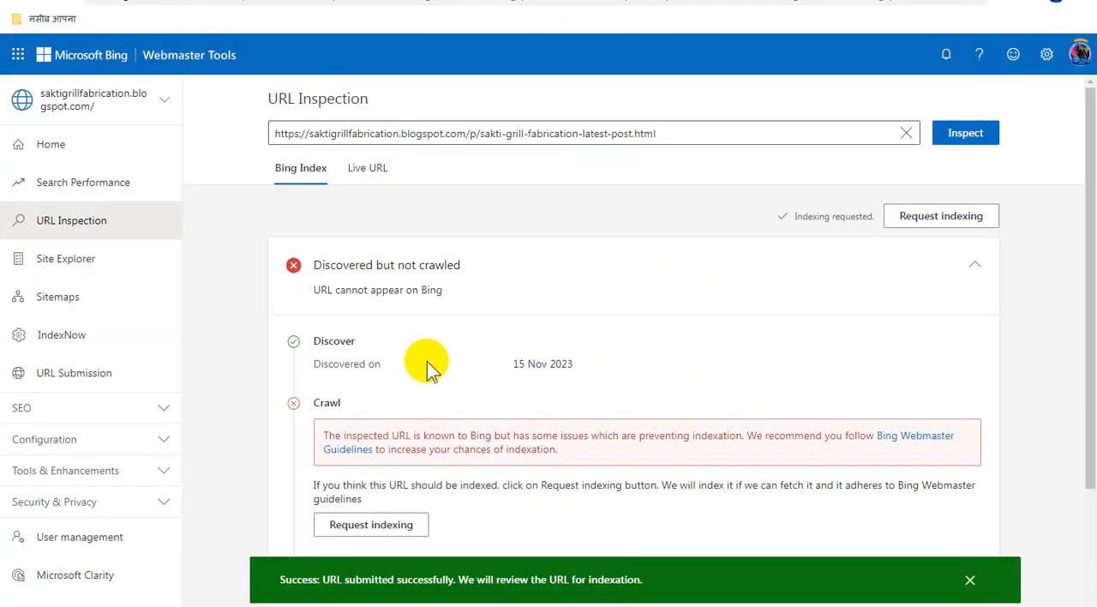
Switch to the Blogger posts list, mark the oldest post, dated 14 Nov, and copy its link address
{"action": "left_click", "coordinate": [275, 1]}
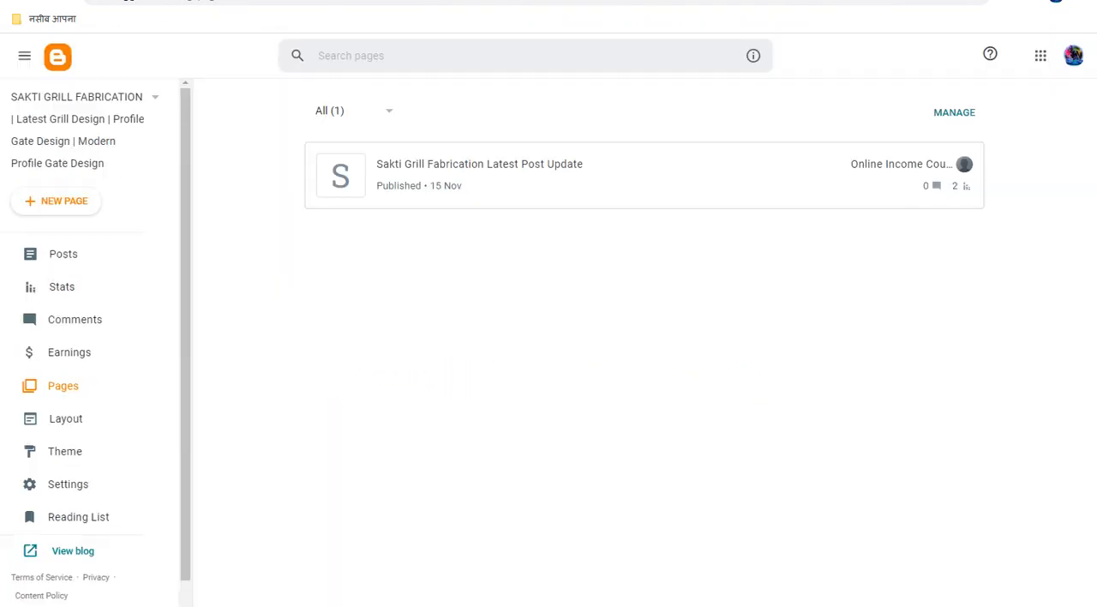
{"action": "left_click", "coordinate": [63, 252]}
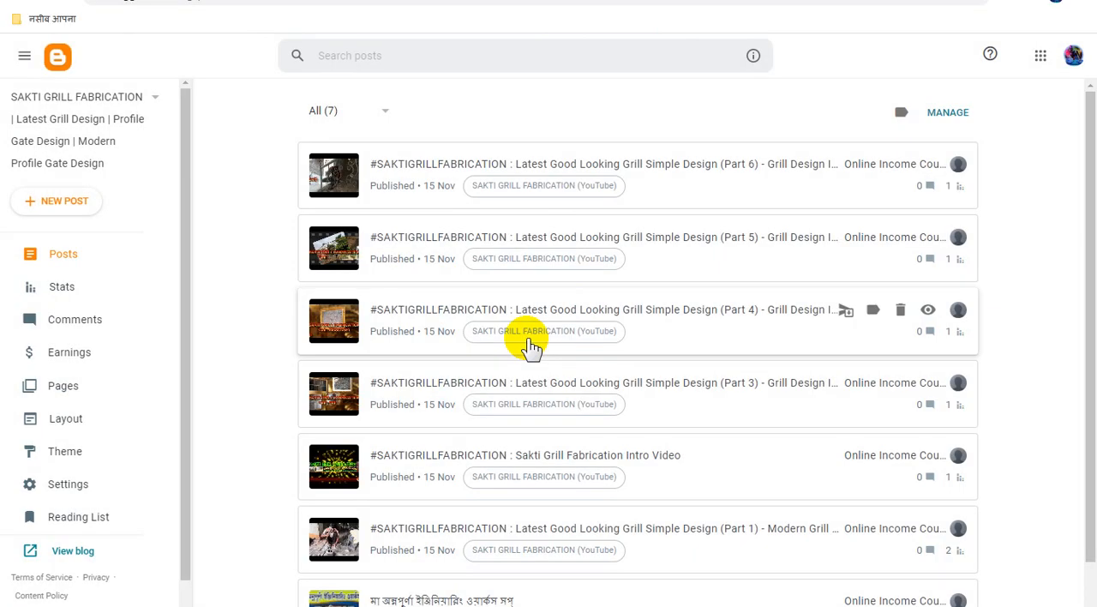
{"action": "scroll", "coordinate": [529, 345], "scroll_direction": "down", "scroll_amount": 1}
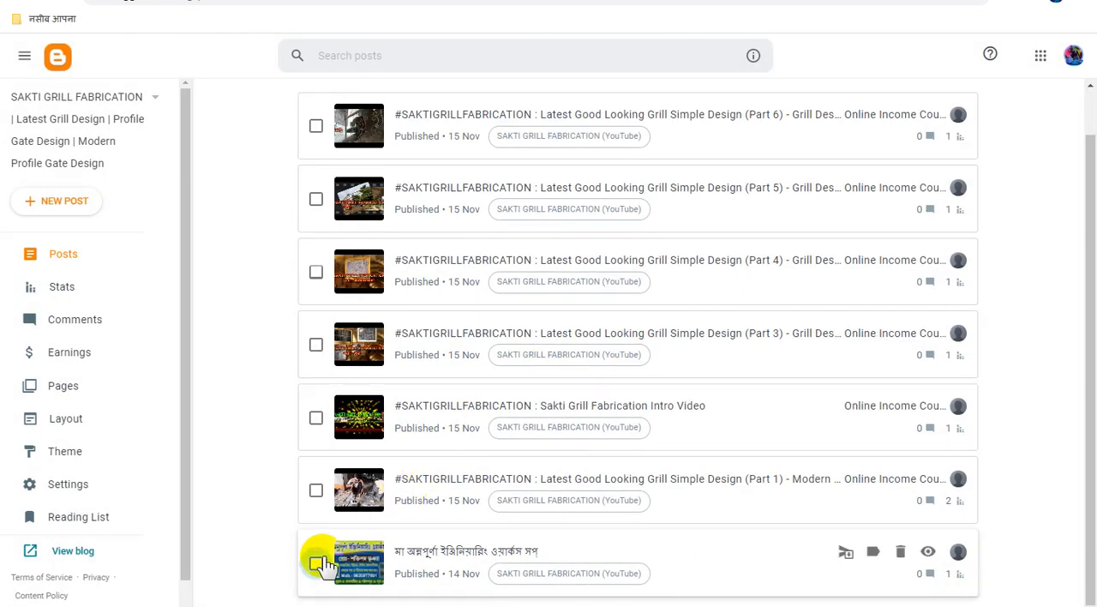
{"action": "right_click", "coordinate": [926, 554]}
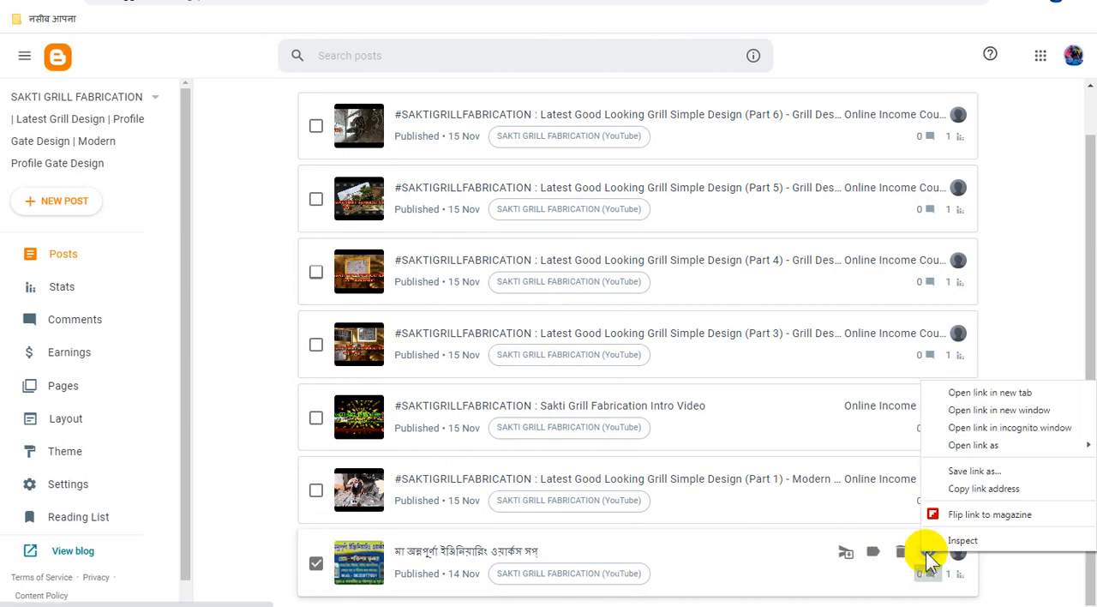
{"action": "left_click", "coordinate": [971, 491]}
{"action": "left_click", "coordinate": [446, 0]}
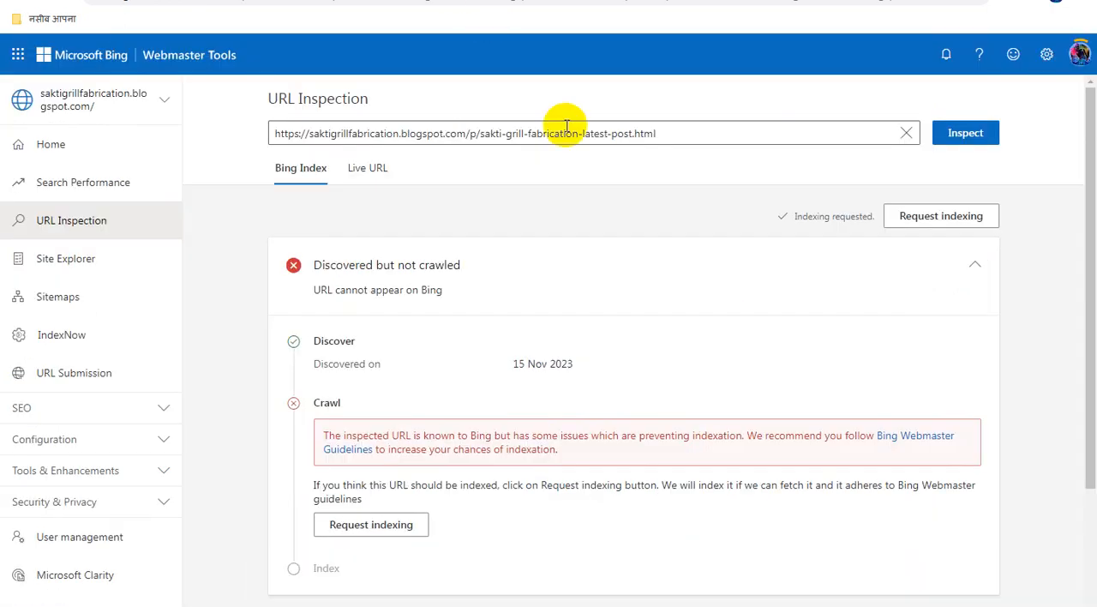
{"action": "left_click", "coordinate": [547, 130]}
{"action": "double_click", "coordinate": [547, 130]}
{"action": "key", "text": "ctrl+a"}
{"action": "key", "text": "ctrl+v"}
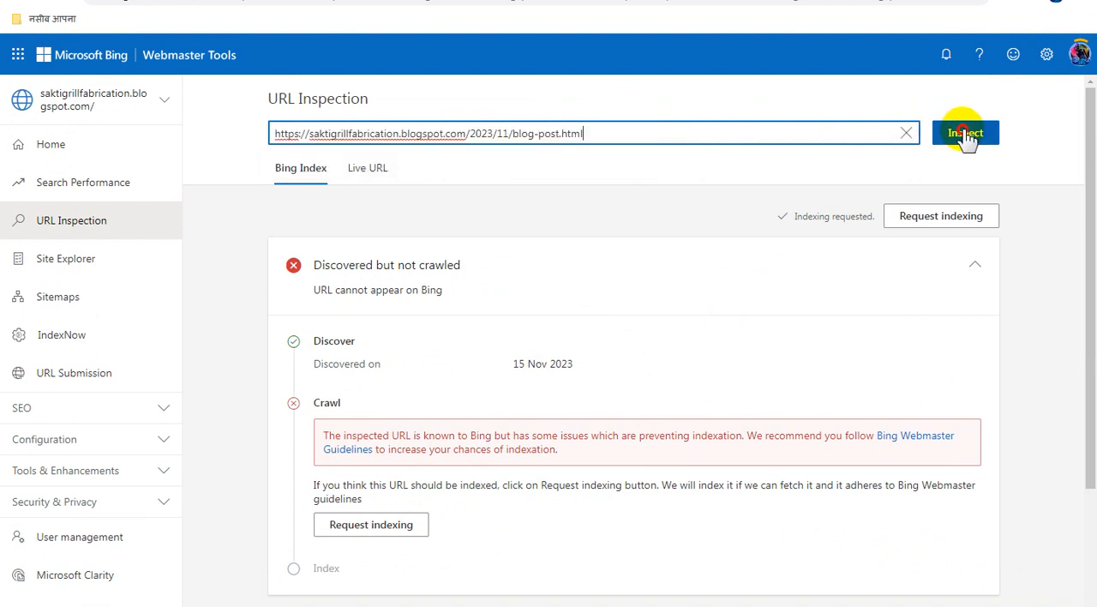
{"action": "left_click", "coordinate": [965, 134]}
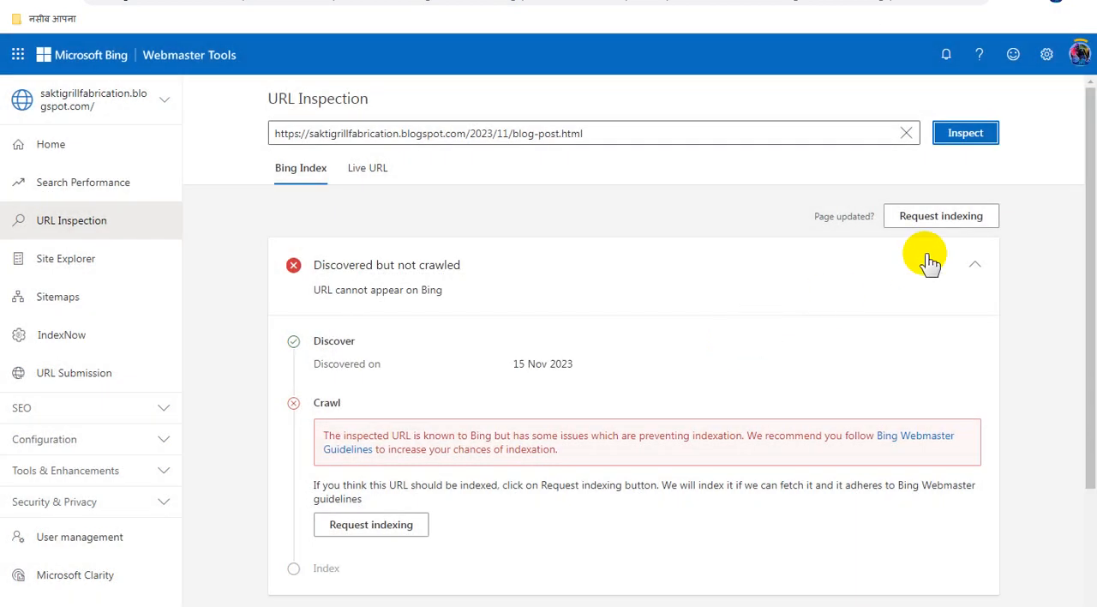
{"action": "left_click", "coordinate": [938, 219]}
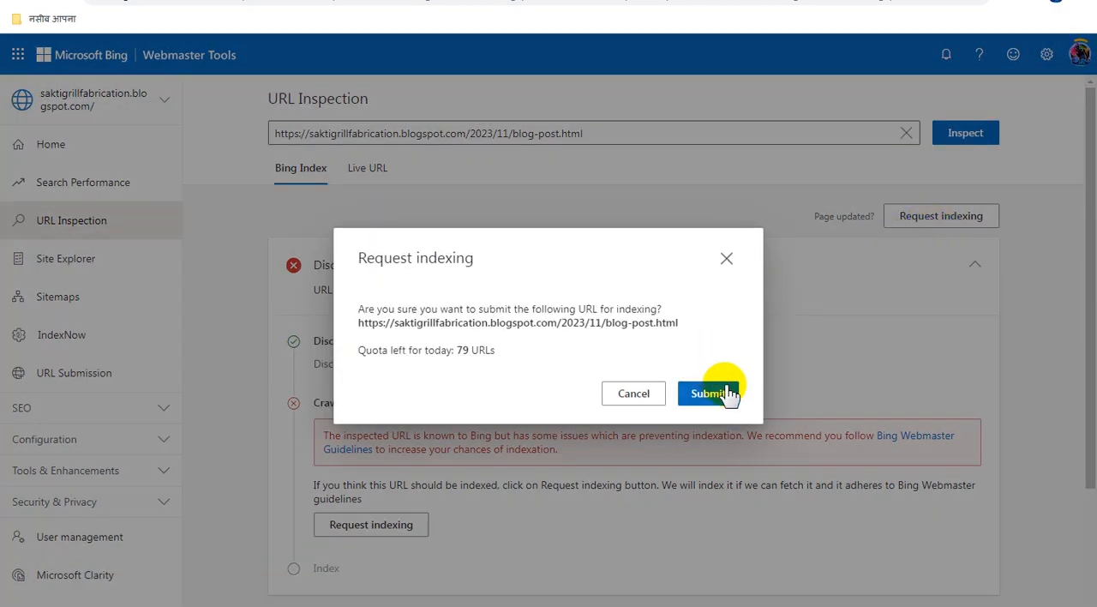
{"action": "left_click", "coordinate": [728, 393]}
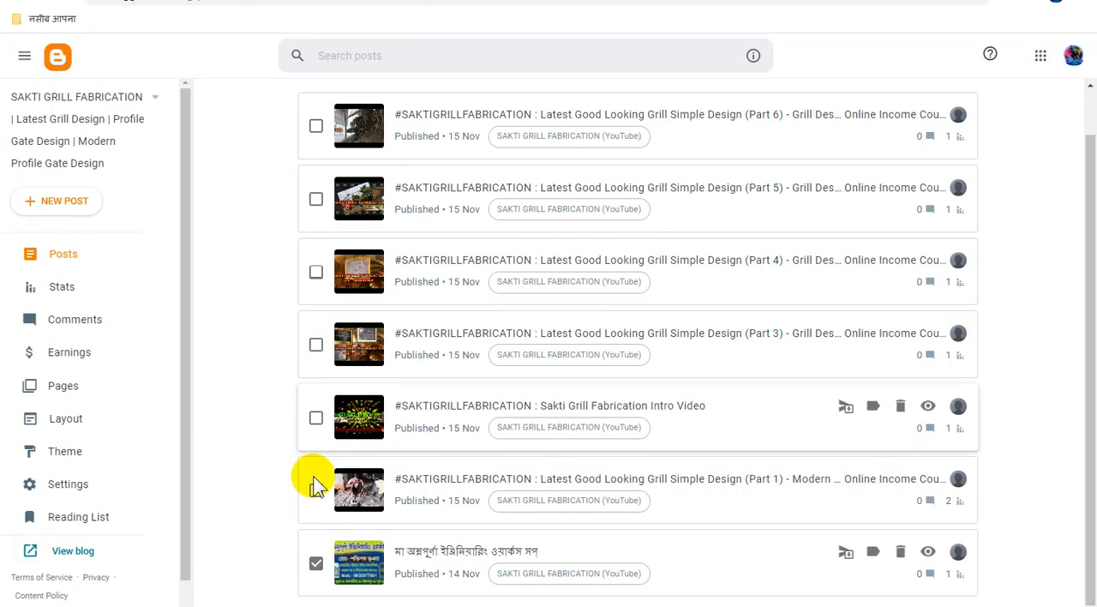
Switch to the Blogger posts list, mark the "Latest Good Looking Grill Simple Design (Part 1)" post and copy its link address
{"action": "left_click", "coordinate": [316, 489]}
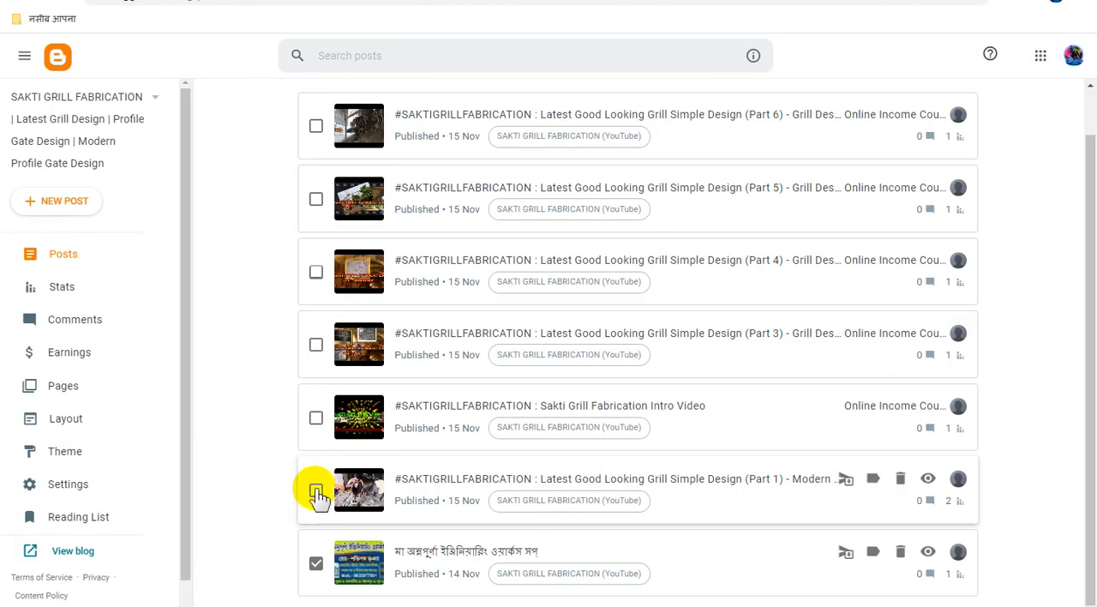
{"action": "right_click", "coordinate": [929, 484]}
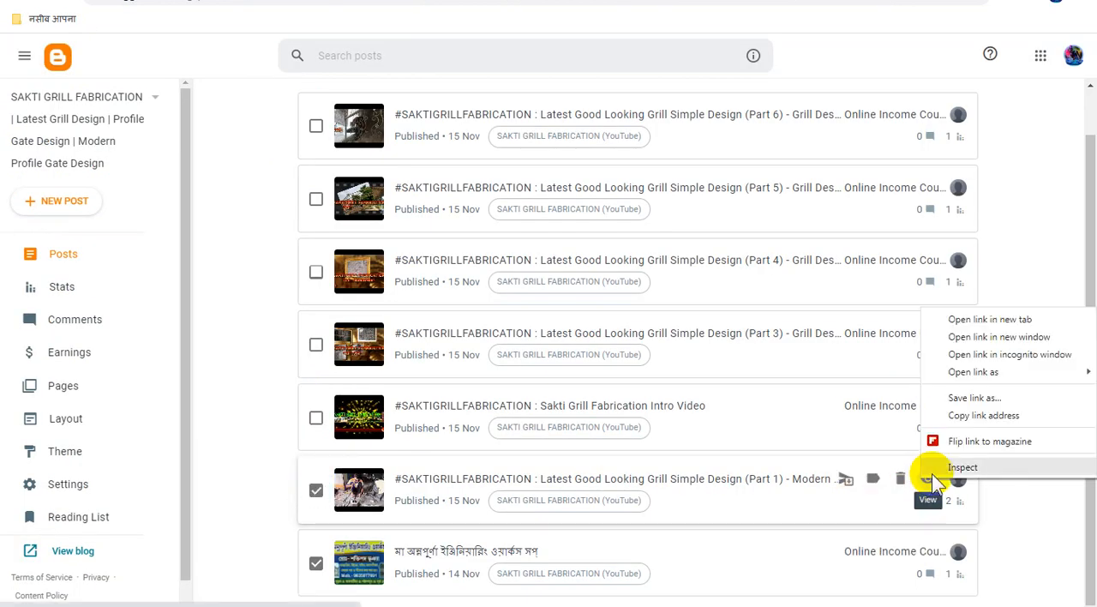
{"action": "left_click", "coordinate": [979, 414]}
{"action": "left_click", "coordinate": [514, 2]}
{"action": "left_click", "coordinate": [518, 131]}
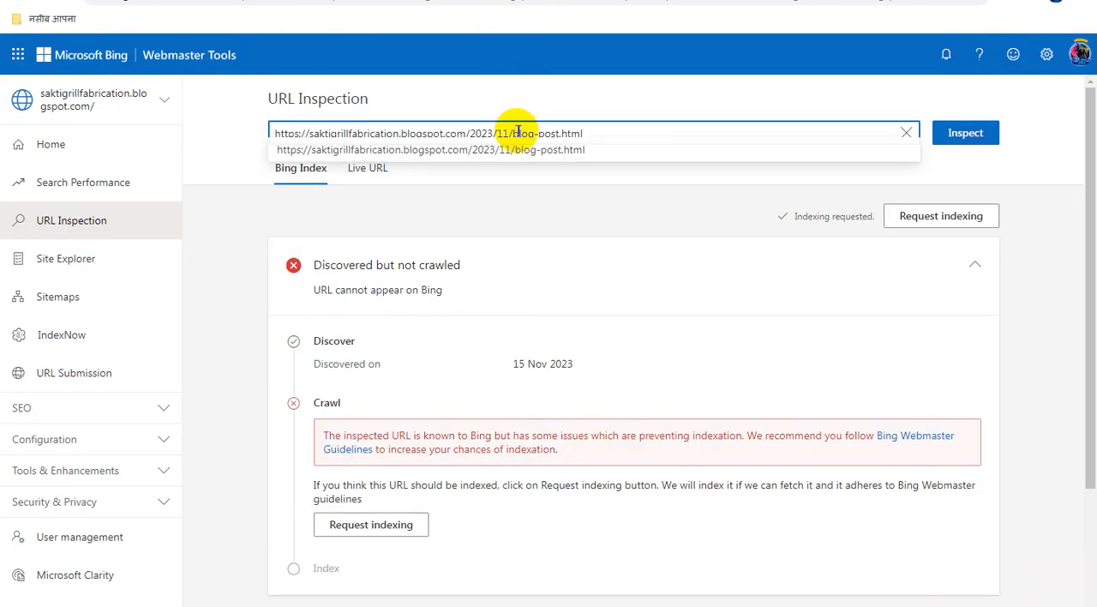
{"action": "triple_click", "coordinate": [517, 132]}
{"action": "key", "text": "ctrl+v"}
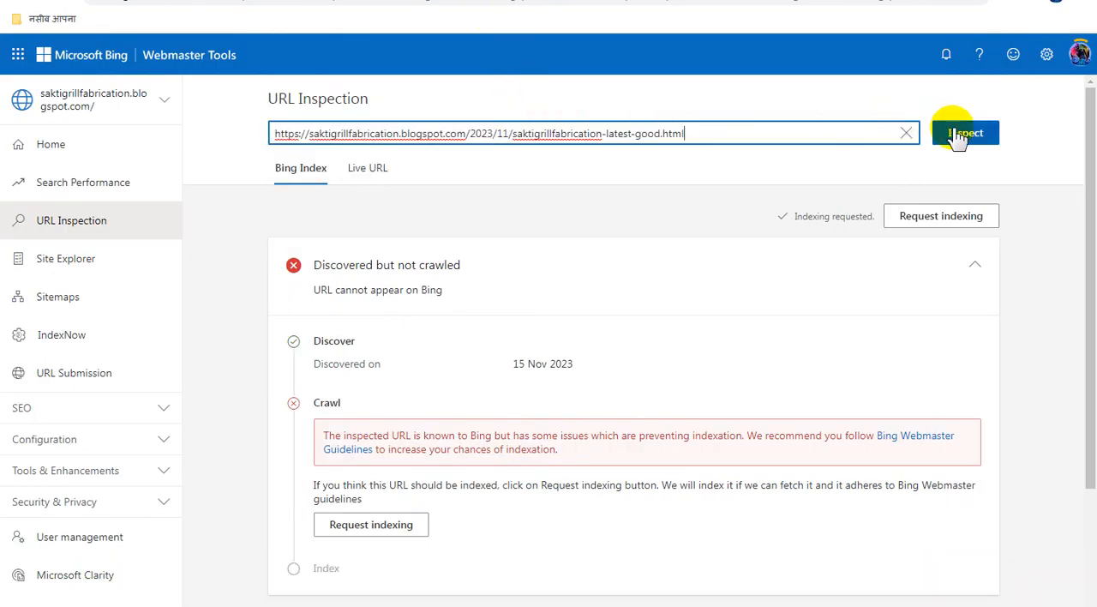
{"action": "left_click", "coordinate": [953, 133]}
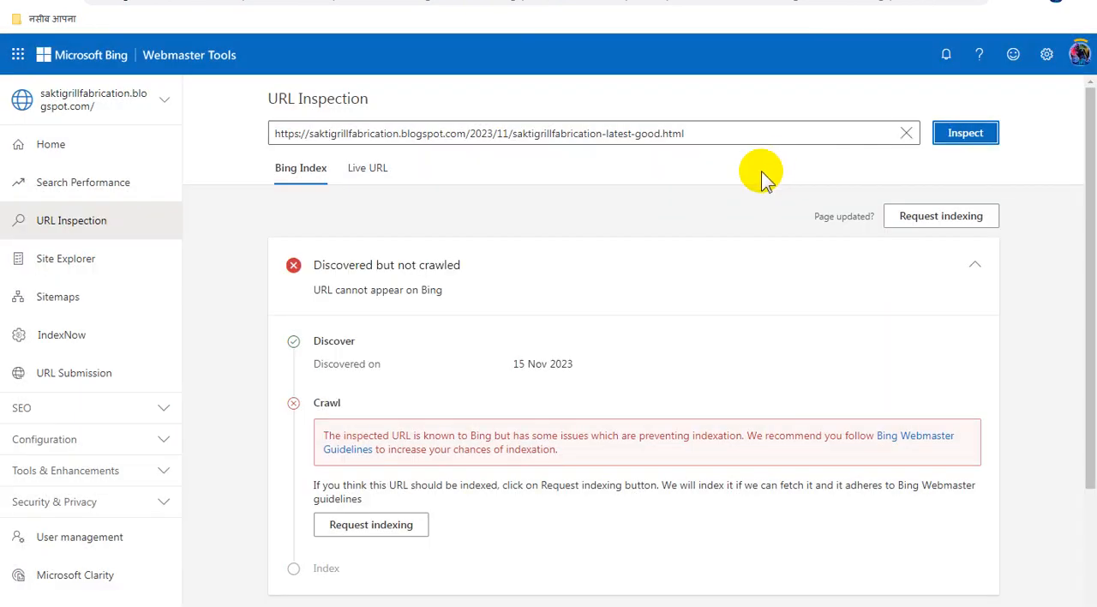
{"action": "left_click", "coordinate": [907, 225]}
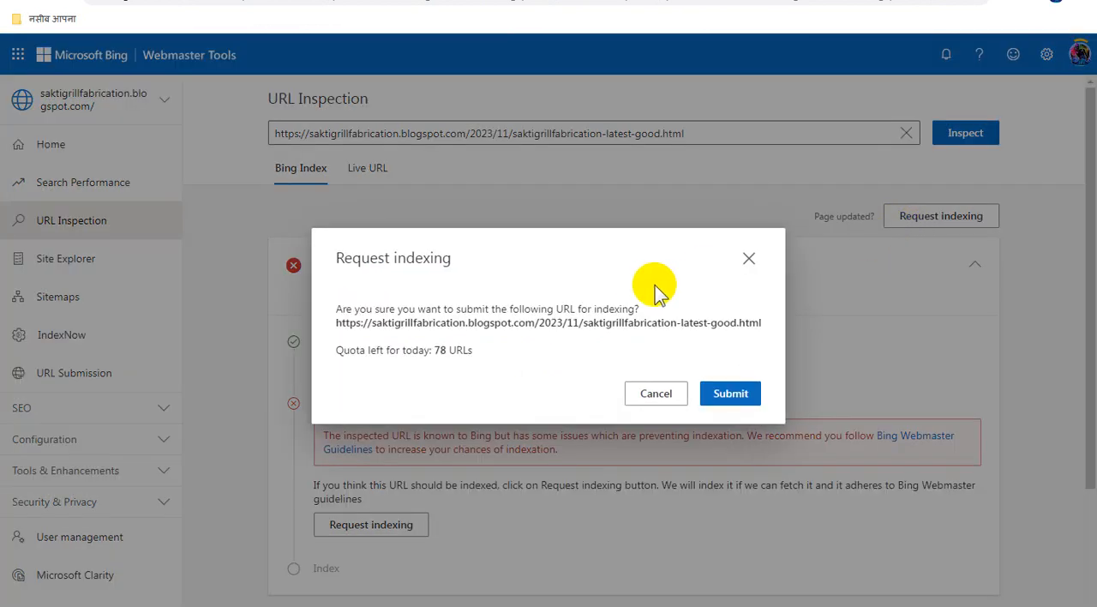
{"action": "left_click", "coordinate": [733, 394]}
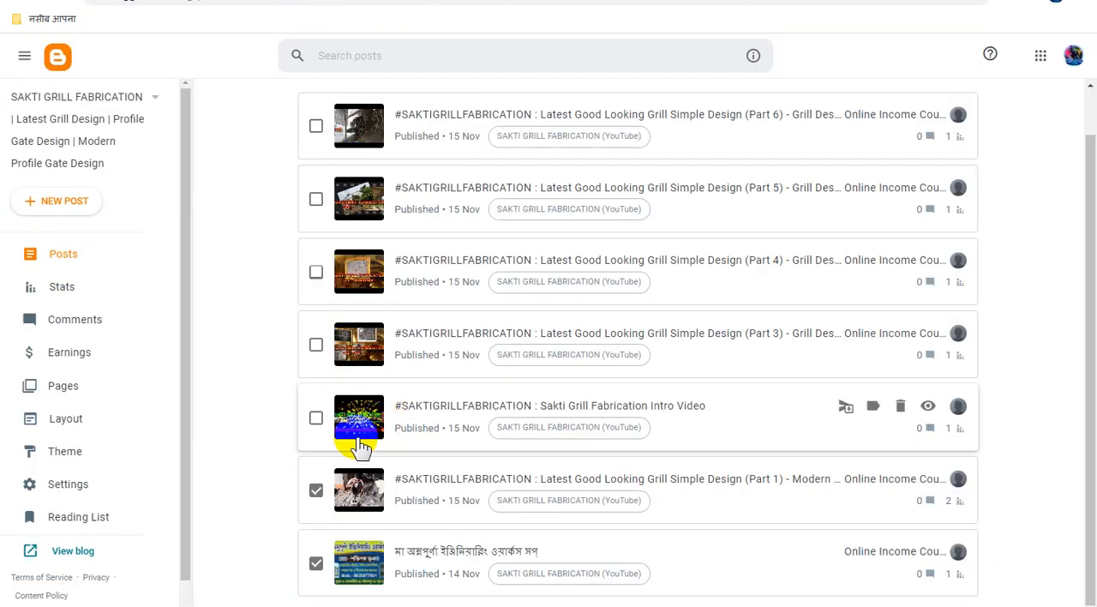
Switch to the Blogger posts list, mark the "Sakti Grill Fabrication Intro Video" post and copy its link address
{"action": "left_click", "coordinate": [316, 417]}
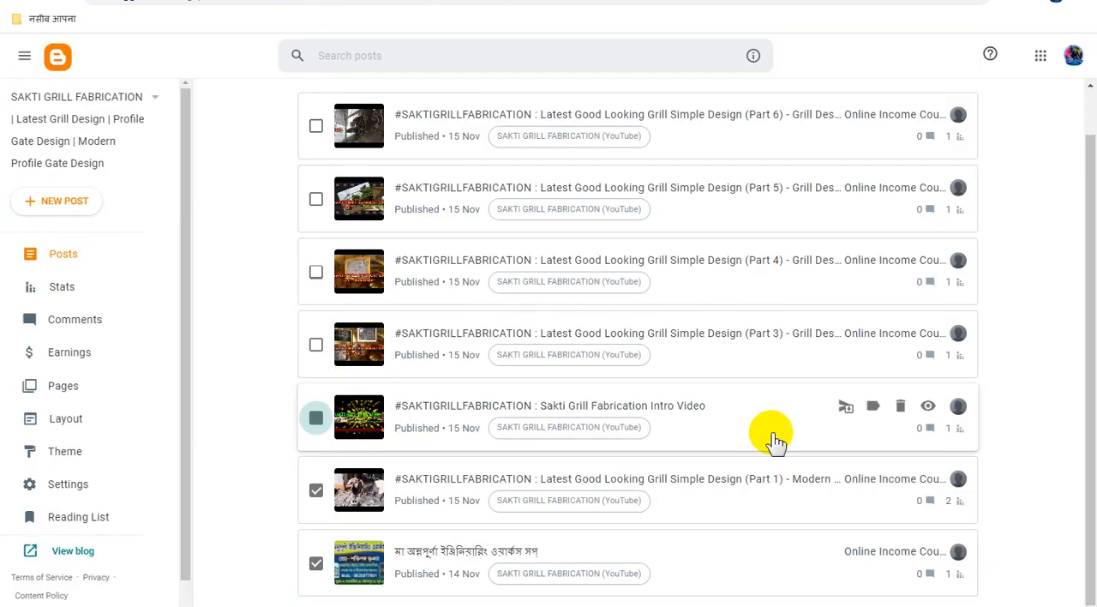
{"action": "right_click", "coordinate": [928, 412]}
{"action": "left_click", "coordinate": [966, 511]}
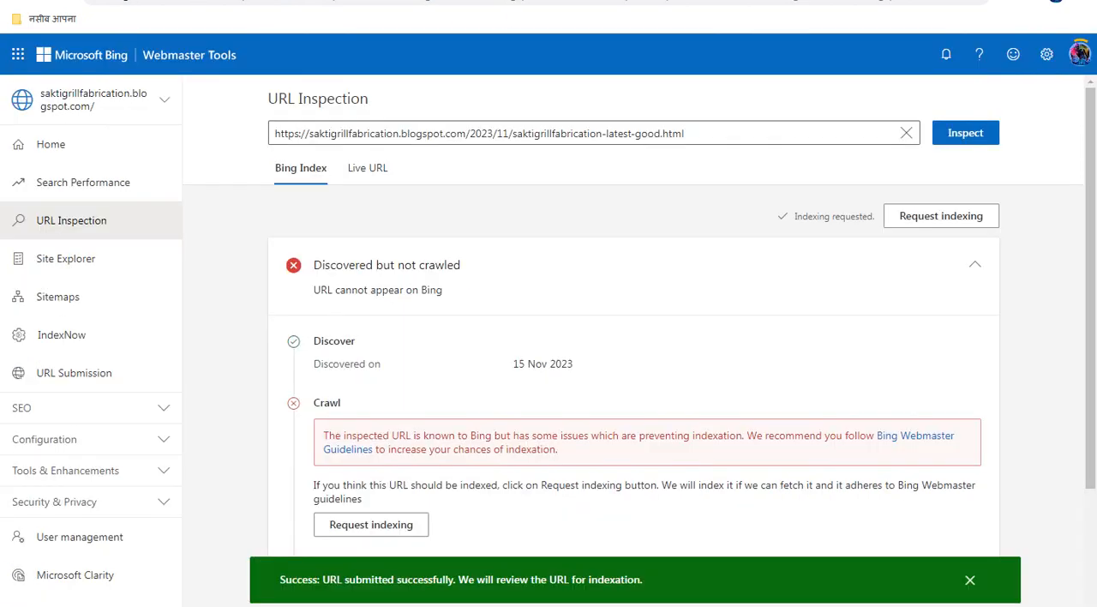
{"action": "triple_click", "coordinate": [531, 134]}
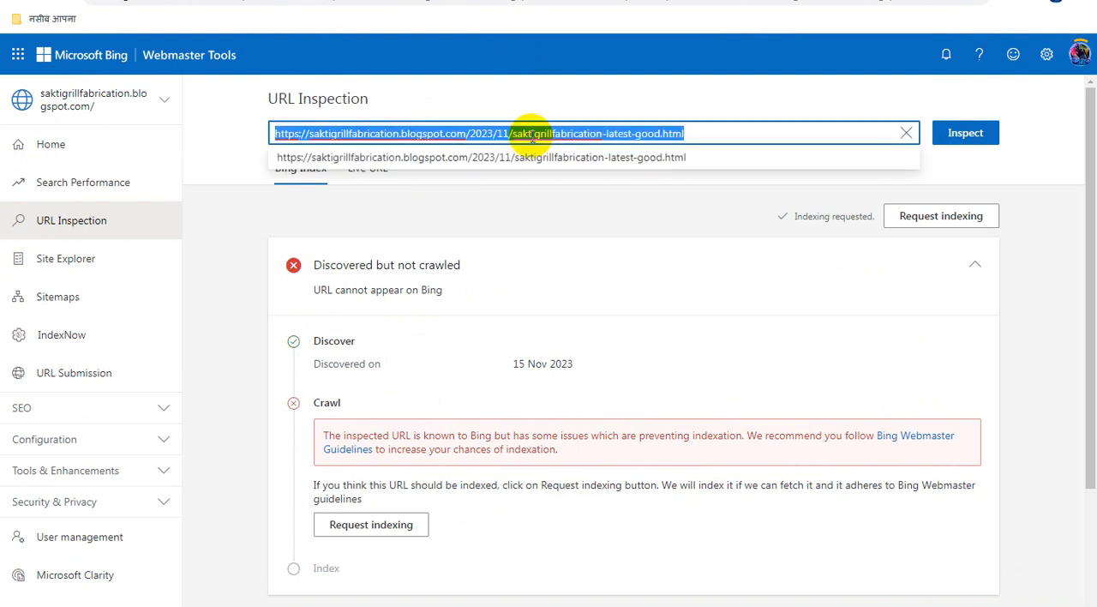
{"action": "key", "text": "ctrl+v"}
{"action": "left_click", "coordinate": [966, 134]}
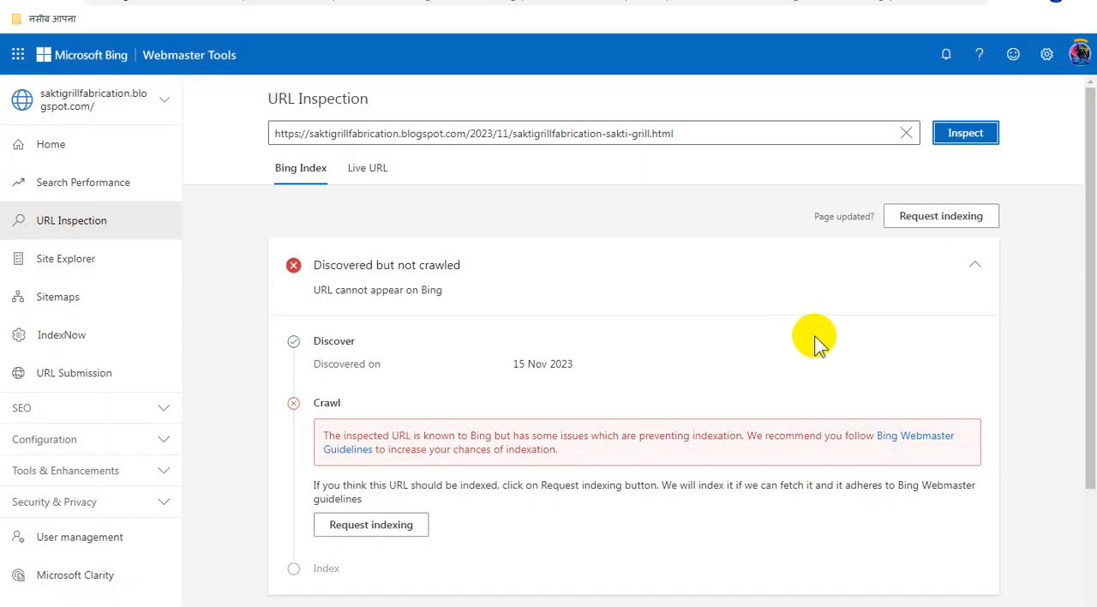
{"action": "left_click", "coordinate": [953, 216]}
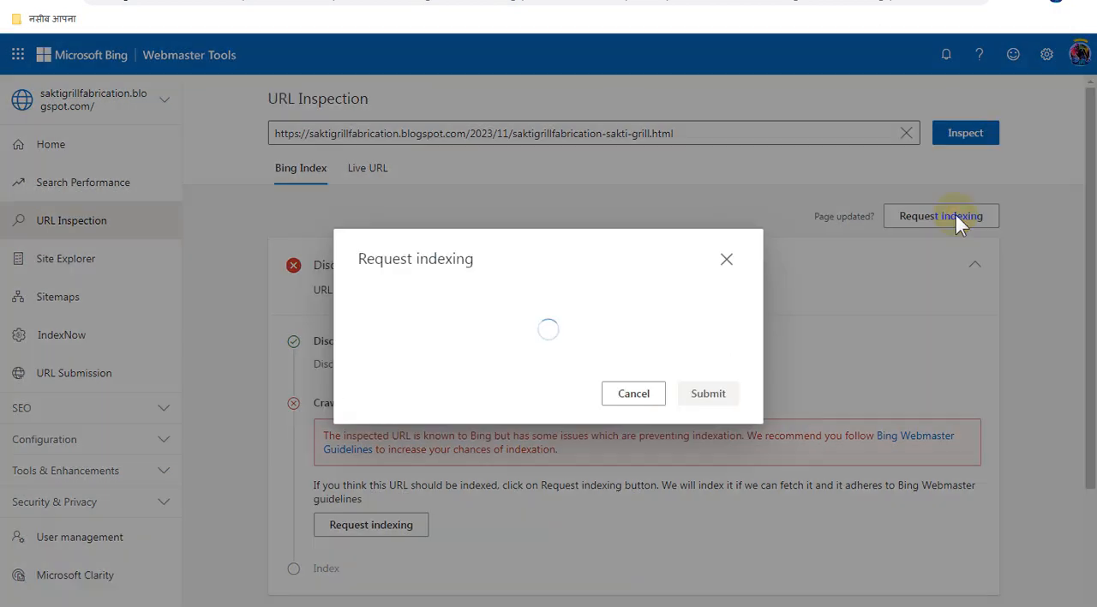
{"action": "left_click", "coordinate": [733, 396]}
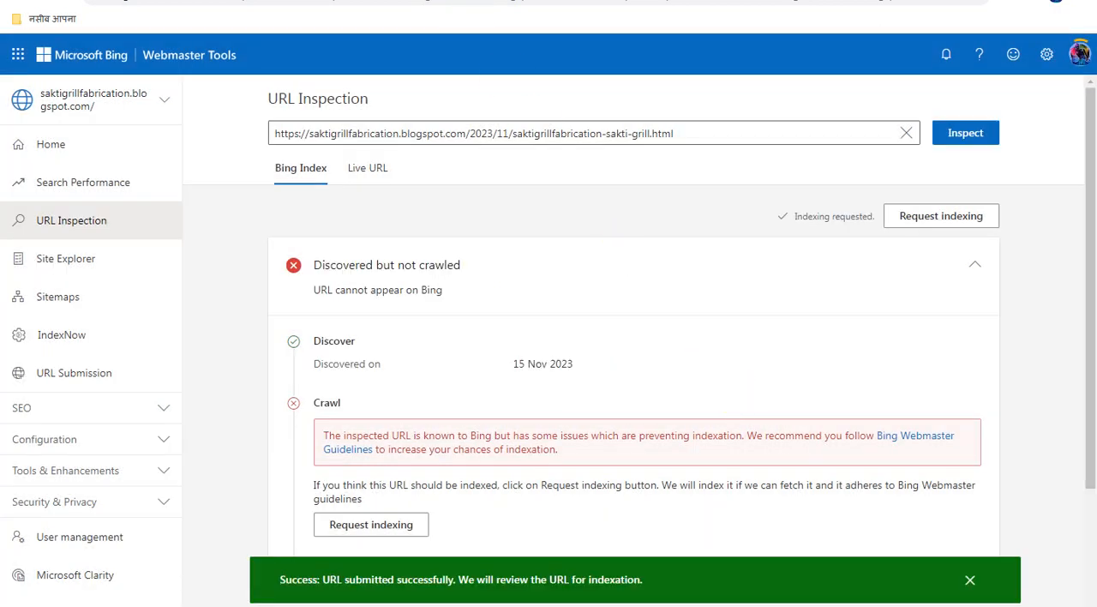
Switch to the Blogger posts list, mark the "Latest Good Looking Grill Simple Design (Part 3)" post and copy its link address
{"action": "left_click", "coordinate": [403, 1]}
{"action": "left_click", "coordinate": [317, 344]}
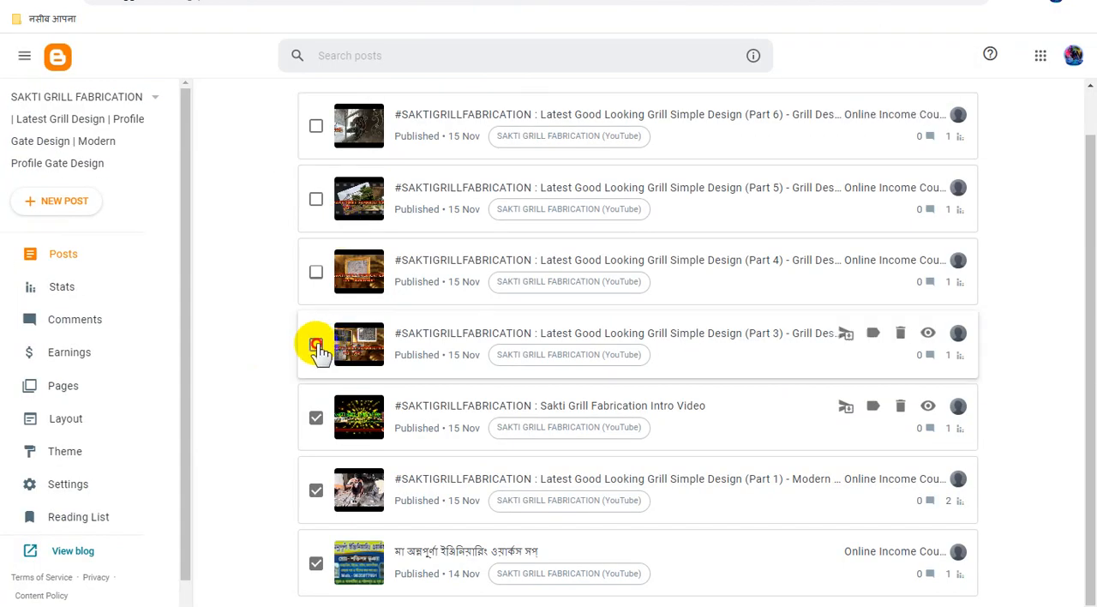
{"action": "right_click", "coordinate": [928, 333]}
{"action": "left_click", "coordinate": [971, 440]}
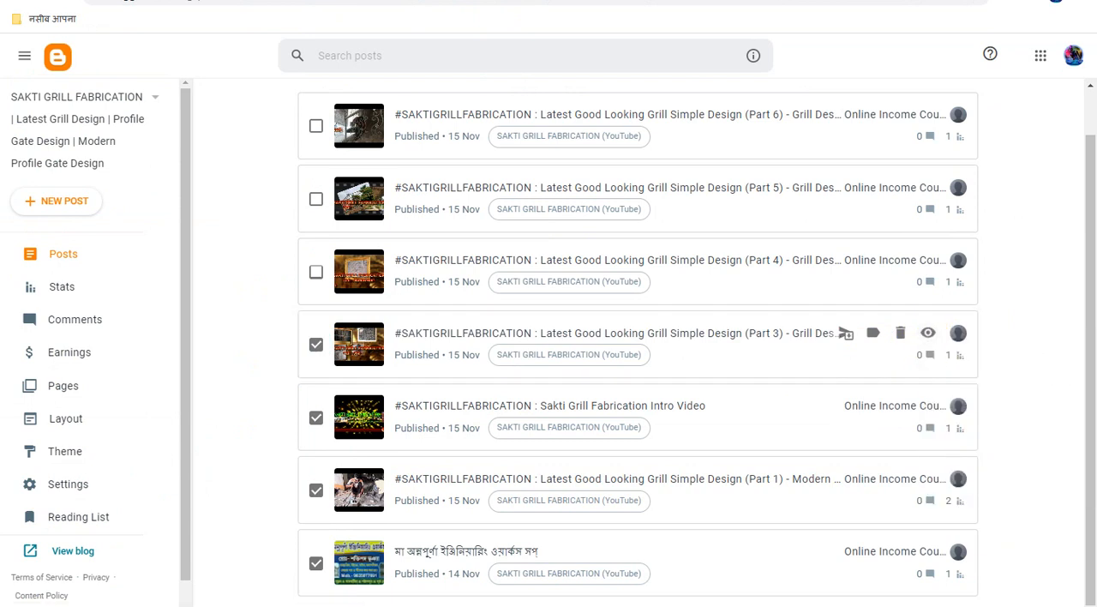
{"action": "left_click", "coordinate": [533, 1]}
{"action": "double_click", "coordinate": [583, 133]}
{"action": "key", "text": "ctrl+a"}
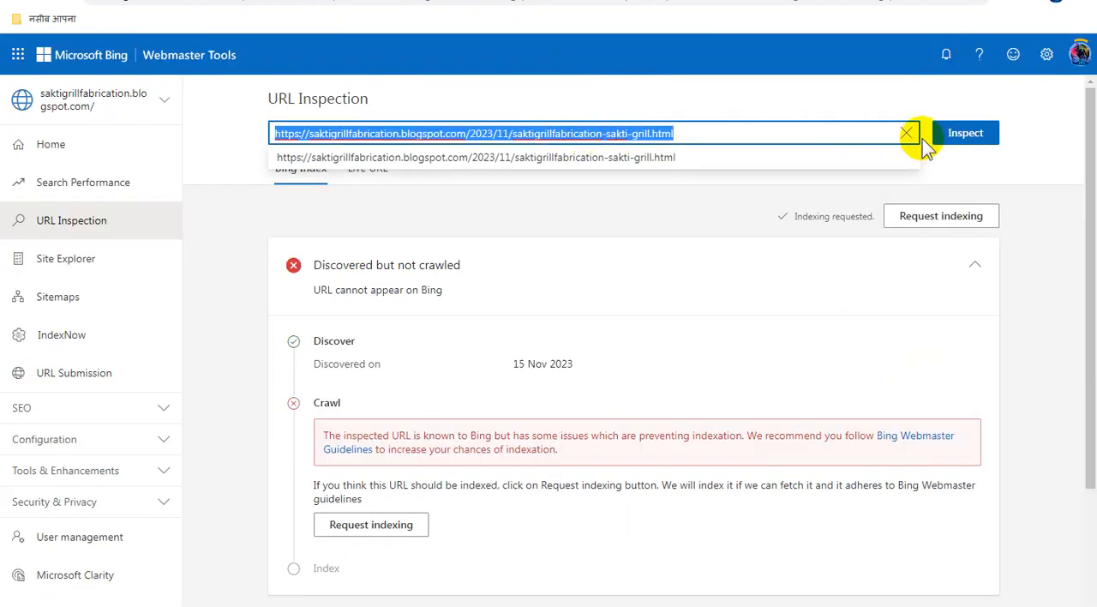
{"action": "key", "text": "ctrl+v"}
{"action": "left_click", "coordinate": [951, 134]}
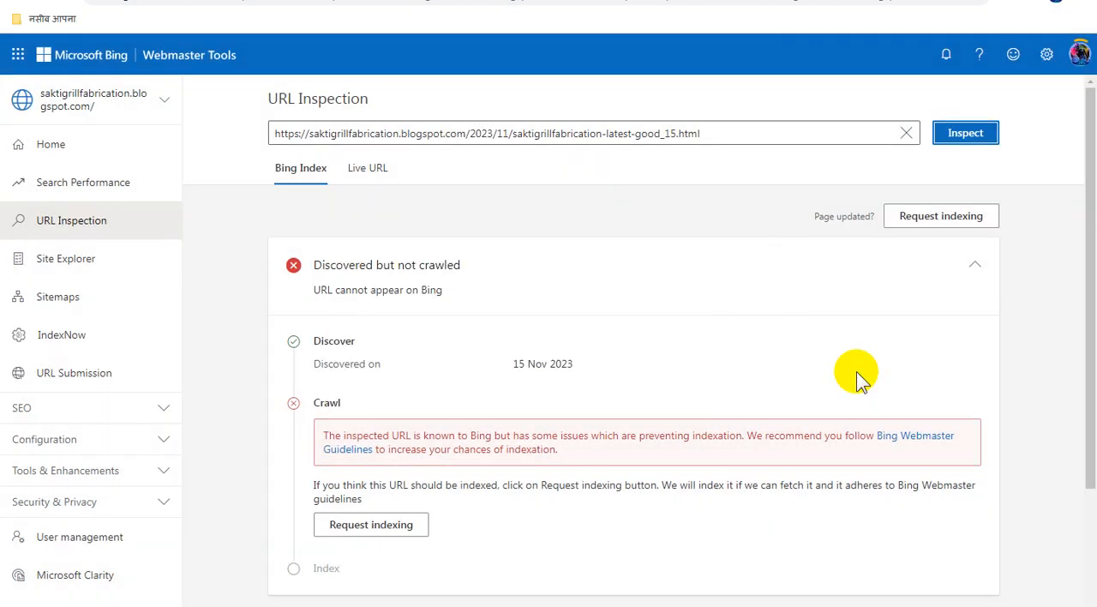
{"action": "left_click", "coordinate": [907, 221]}
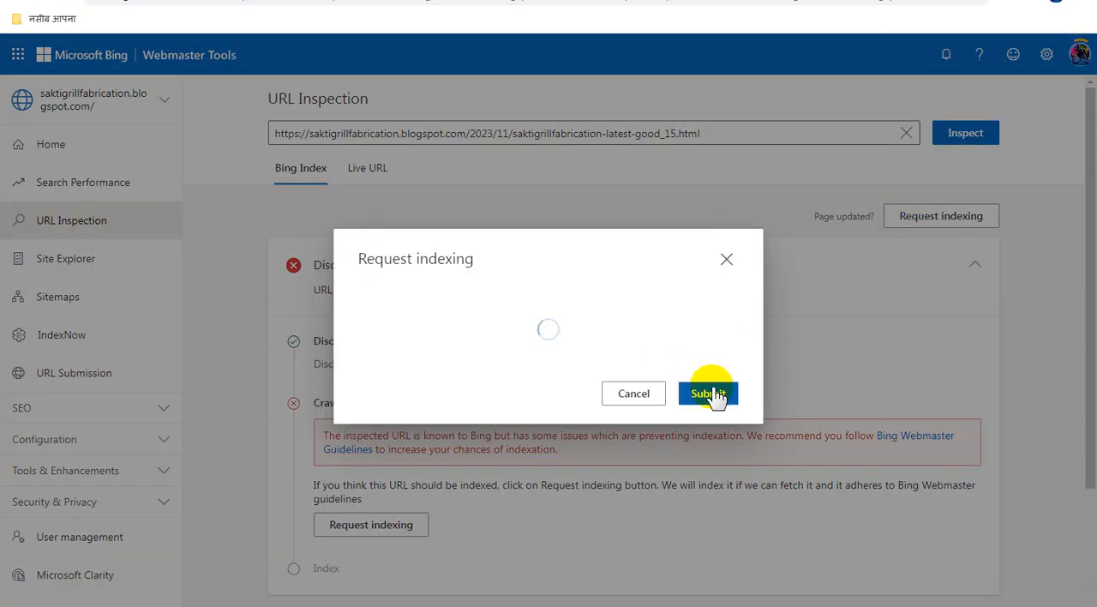
{"action": "left_click", "coordinate": [746, 396]}
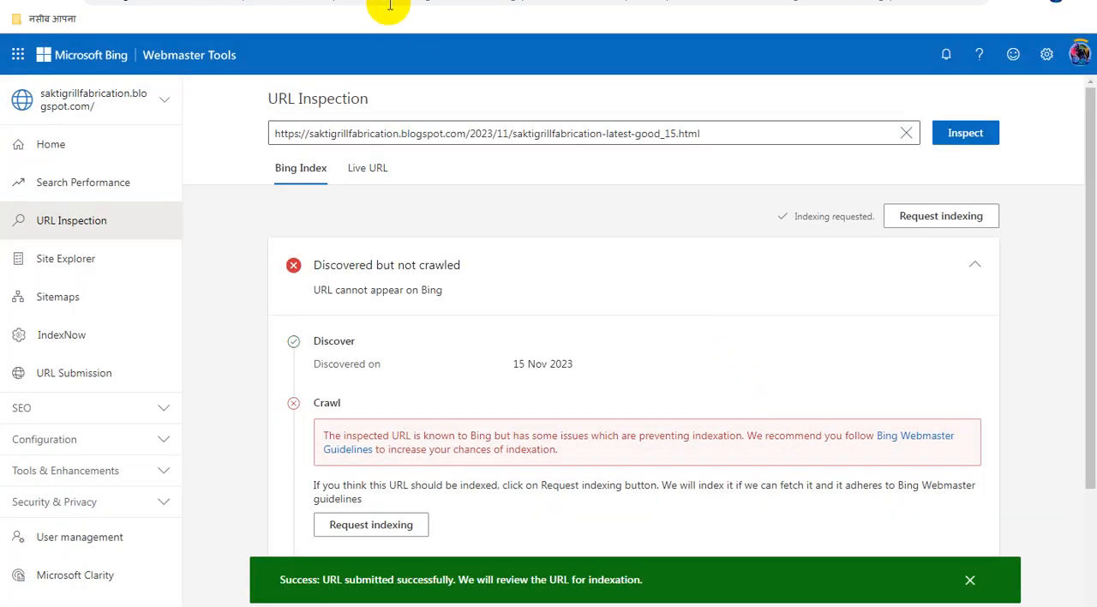
Switch to the Blogger posts list, mark the "Latest Good Looking Grill Simple Design (Part 4)" post and copy its link address
{"action": "left_click", "coordinate": [388, 3]}
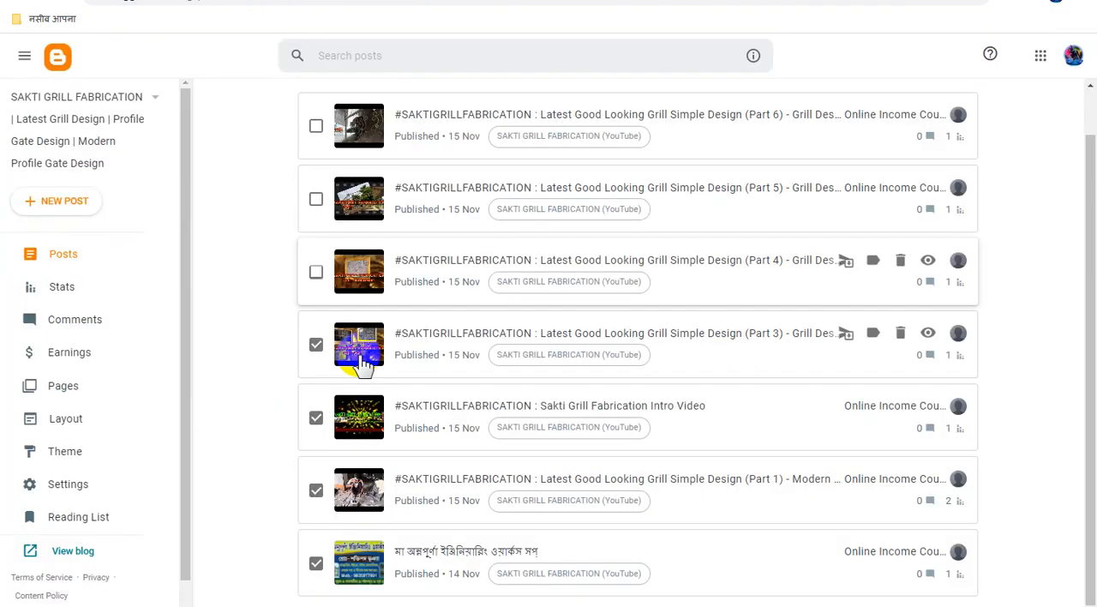
{"action": "left_click", "coordinate": [316, 271]}
{"action": "right_click", "coordinate": [927, 265]}
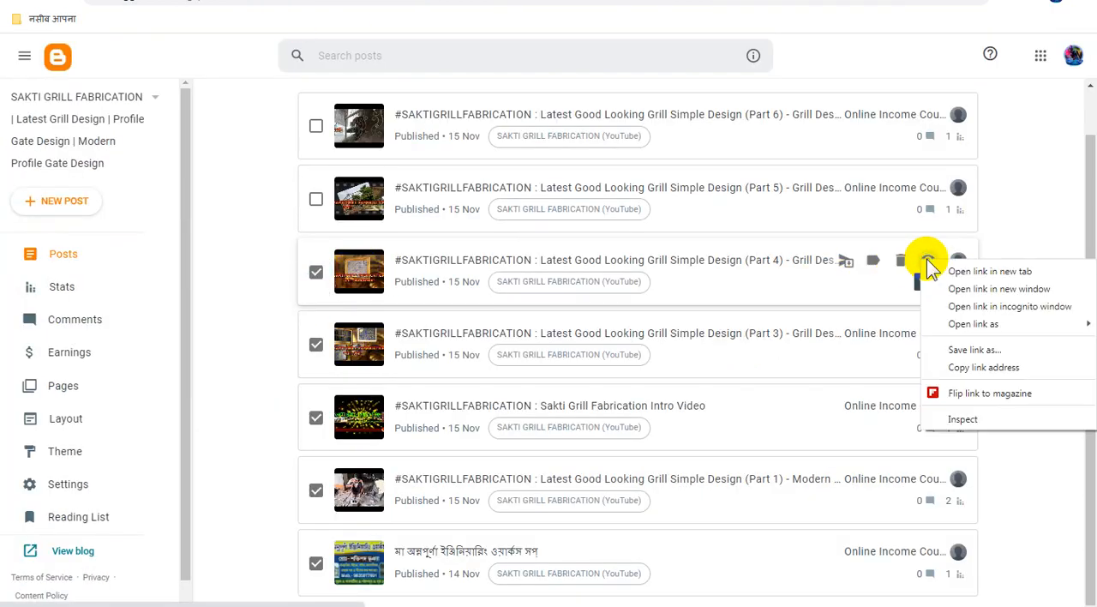
{"action": "left_click", "coordinate": [947, 365]}
{"action": "left_click", "coordinate": [565, 1]}
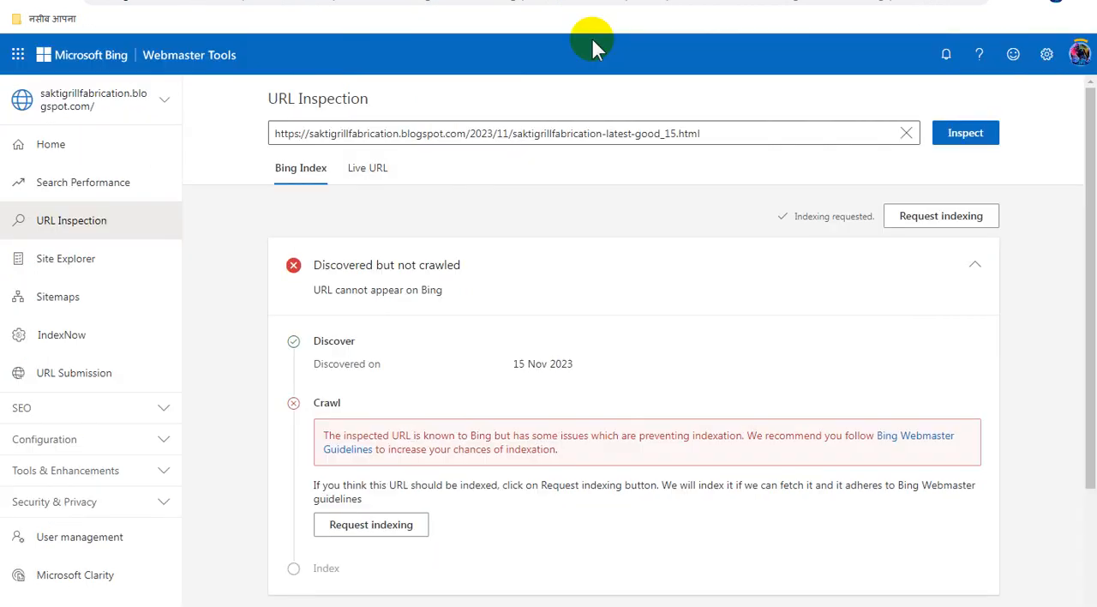
{"action": "triple_click", "coordinate": [640, 131]}
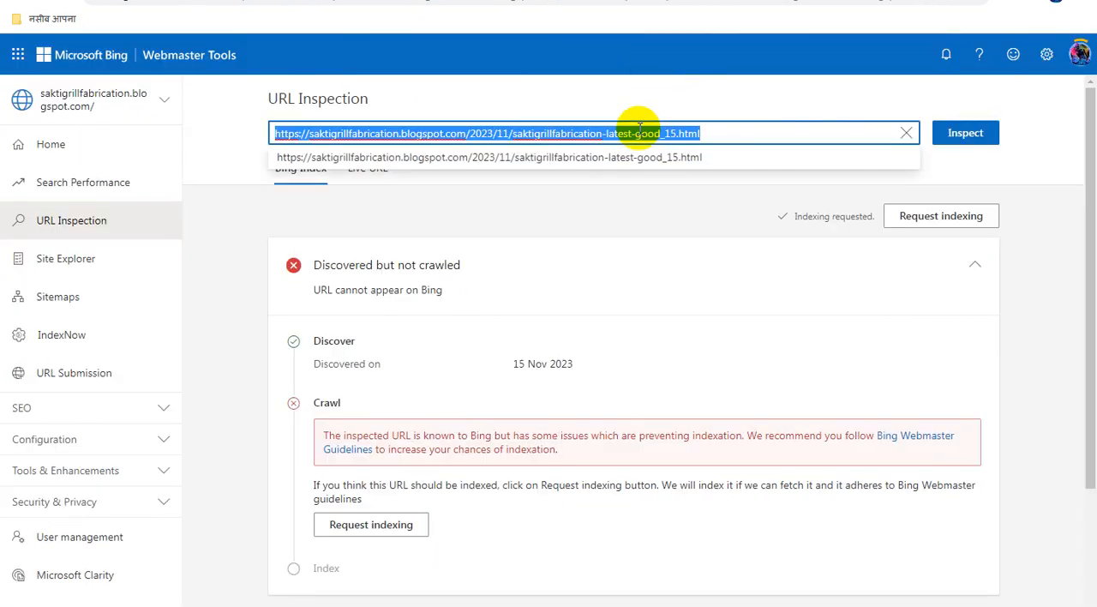
{"action": "key", "text": "ctrl+v"}
{"action": "left_click", "coordinate": [961, 135]}
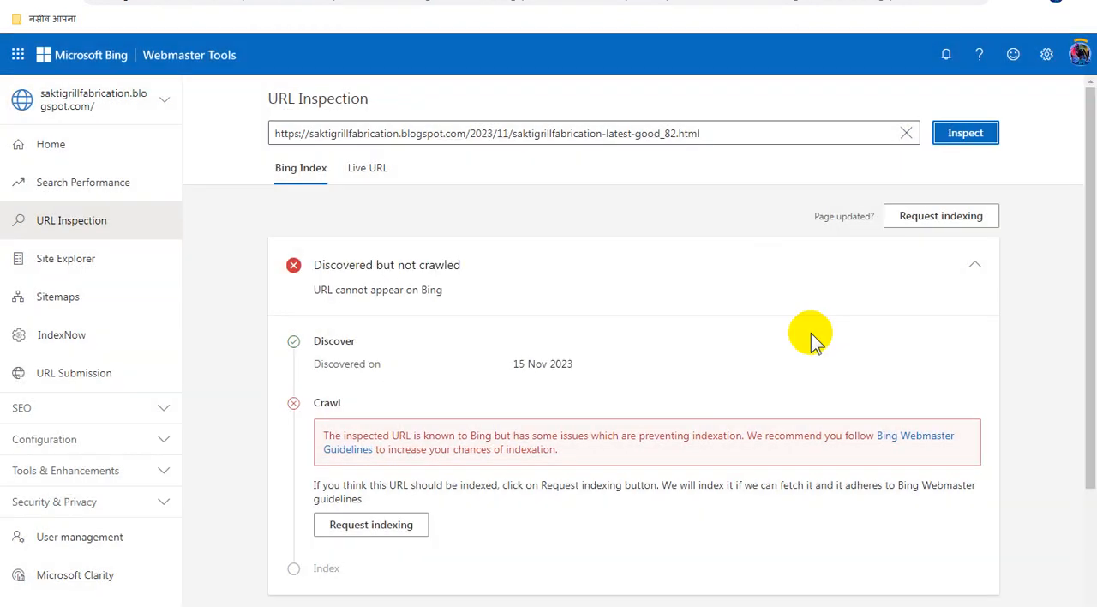
{"action": "left_click", "coordinate": [942, 220]}
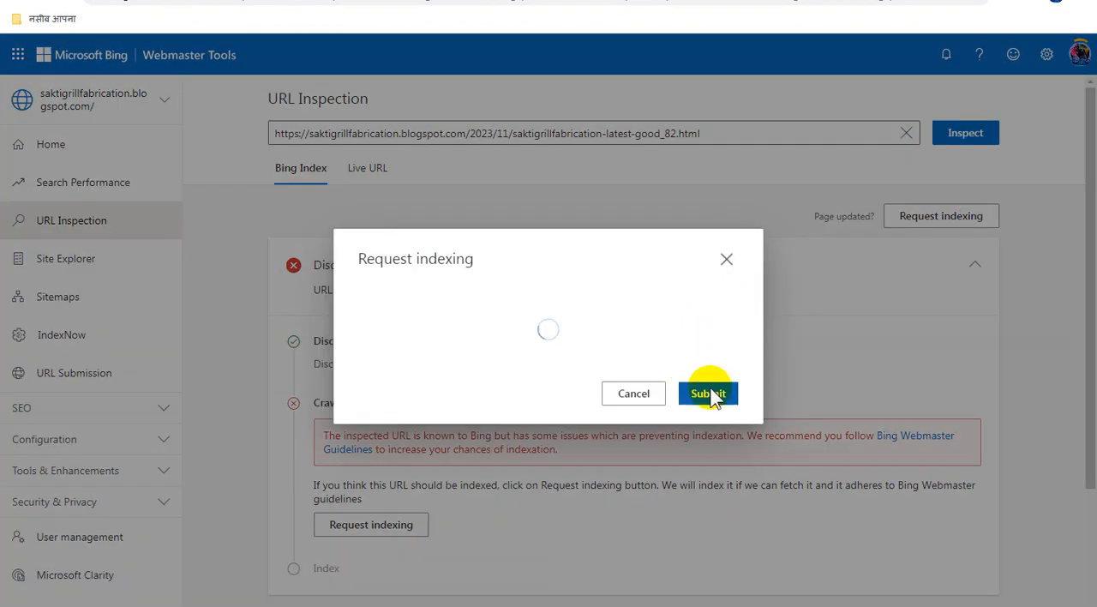
{"action": "left_click", "coordinate": [739, 394]}
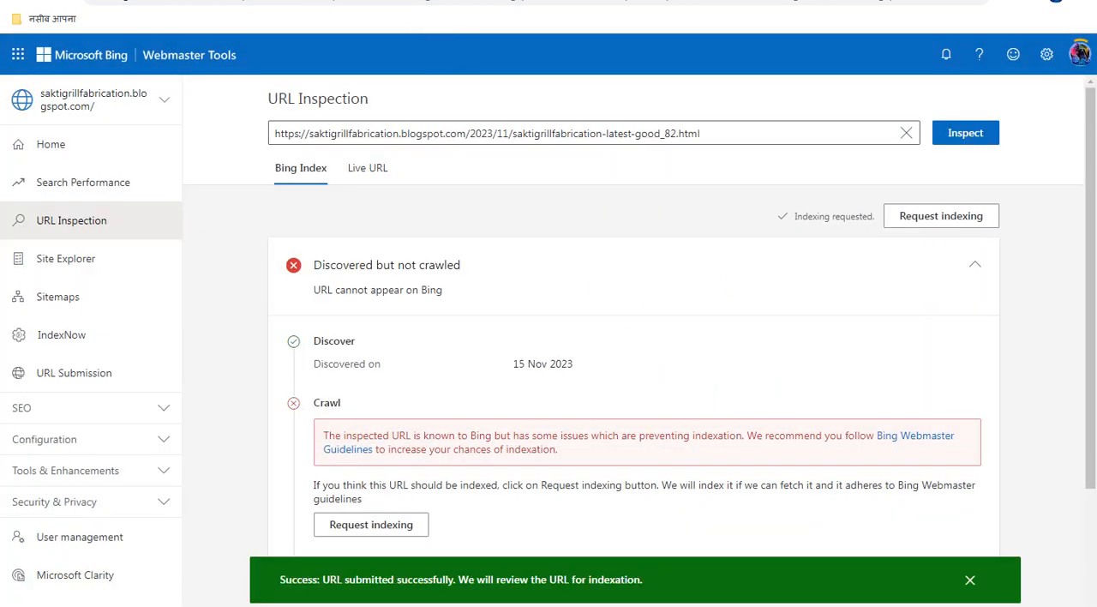
Switch to the Blogger posts list, mark the "Latest Good Looking Grill Simple Design (Part 5)" post and copy its link address
{"action": "left_click", "coordinate": [343, 2]}
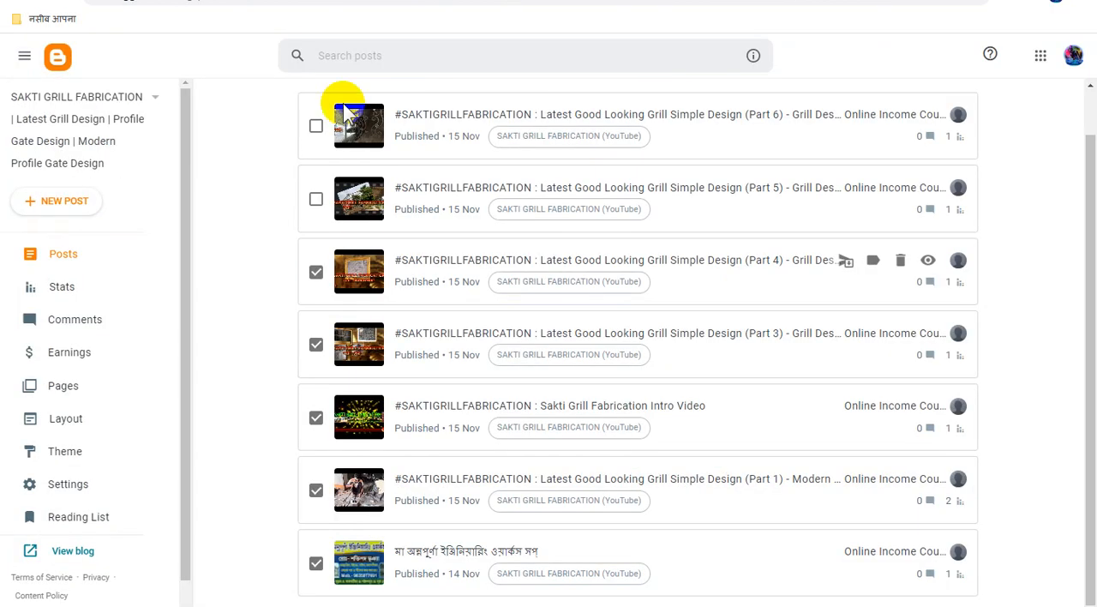
{"action": "left_click", "coordinate": [316, 200]}
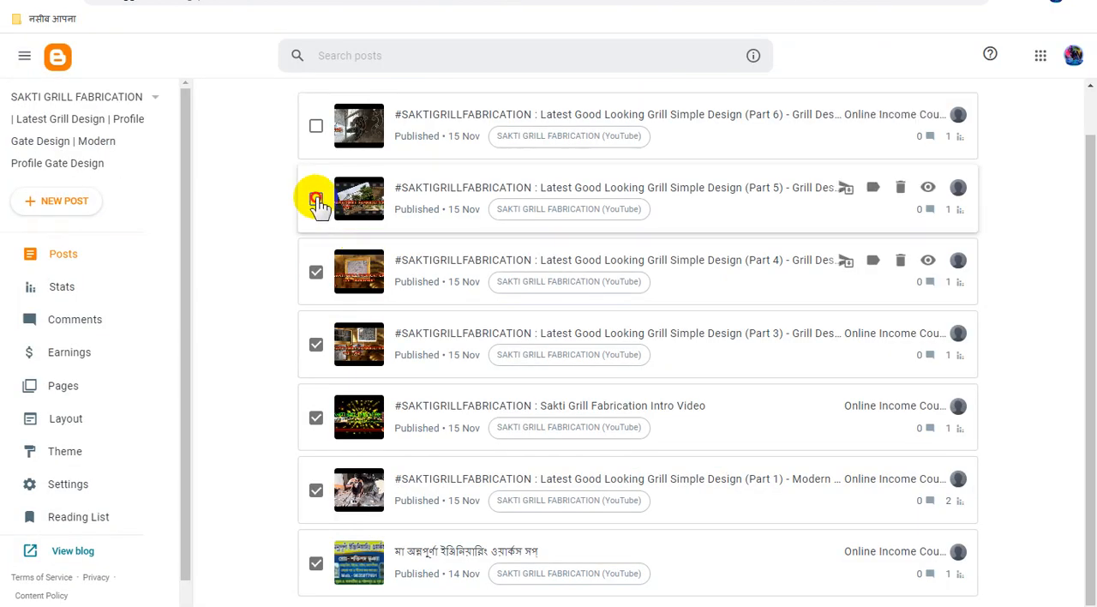
{"action": "right_click", "coordinate": [927, 188]}
{"action": "left_click", "coordinate": [962, 291]}
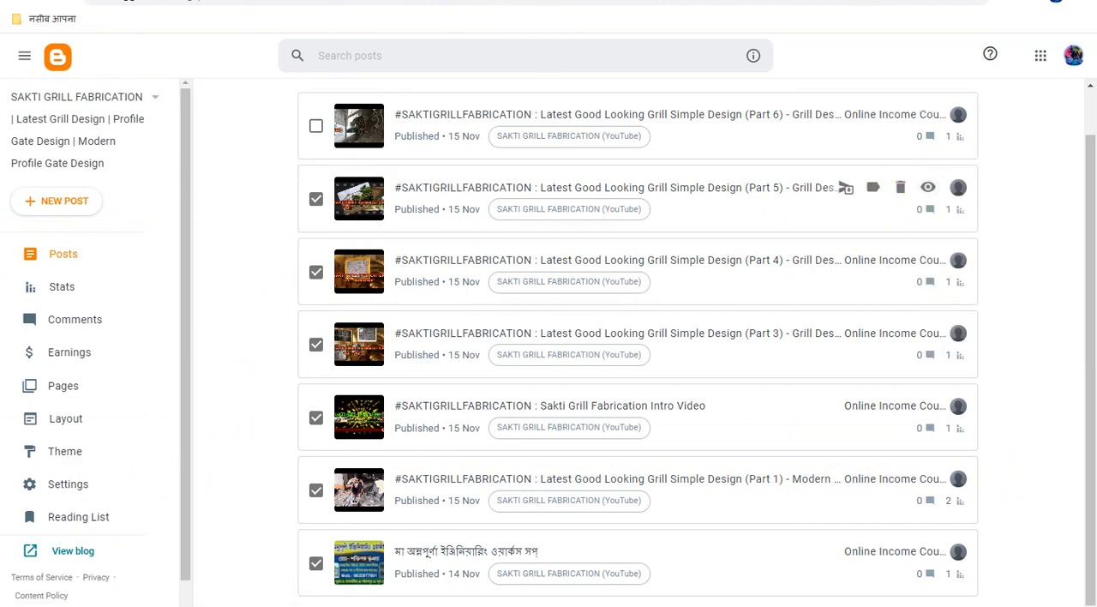
{"action": "left_click", "coordinate": [523, 2]}
{"action": "left_click", "coordinate": [774, 129]}
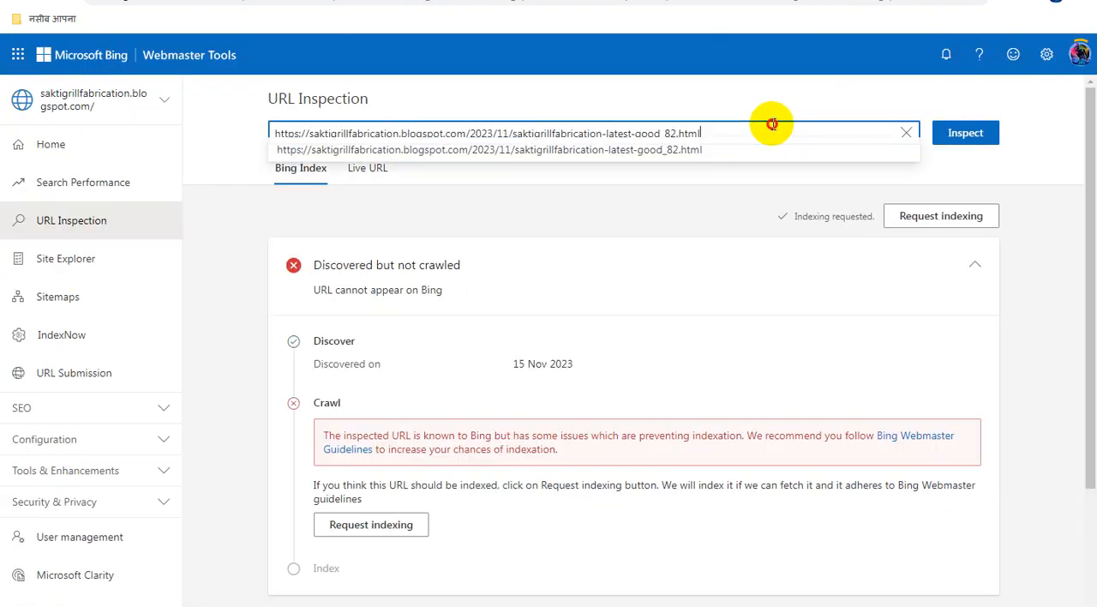
{"action": "key", "text": "ctrl+a"}
{"action": "key", "text": "ctrl+v"}
{"action": "left_click", "coordinate": [979, 137]}
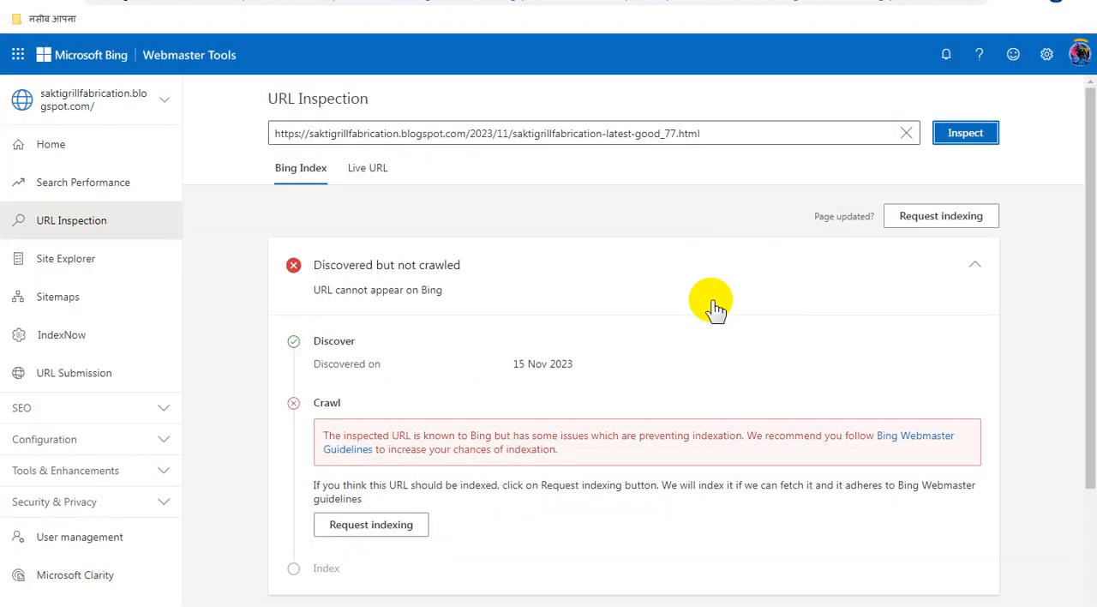
{"action": "left_click", "coordinate": [923, 221]}
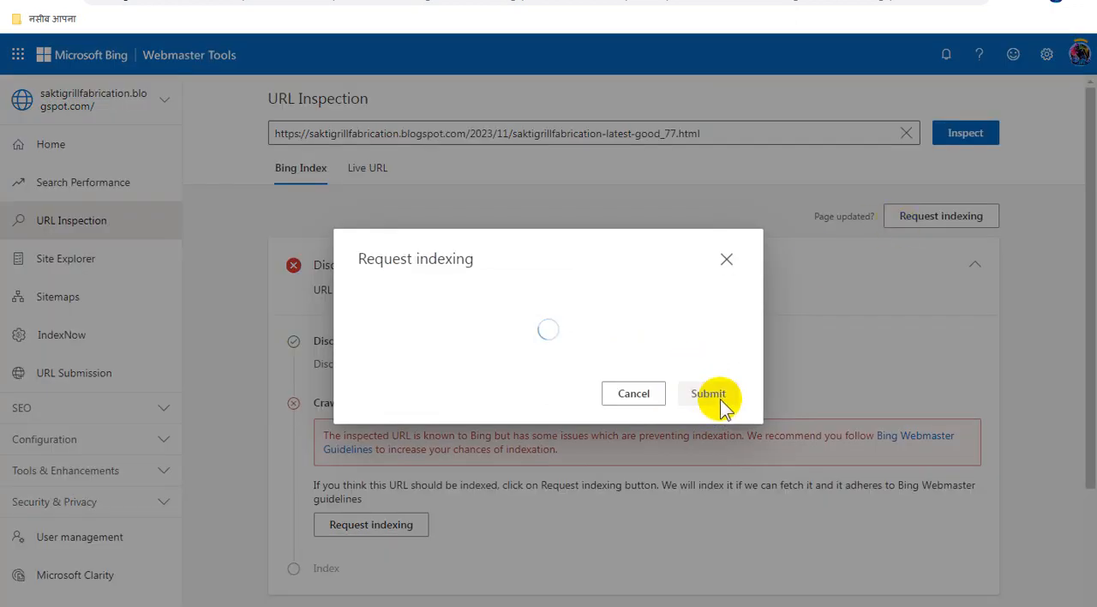
{"action": "left_click", "coordinate": [748, 392]}
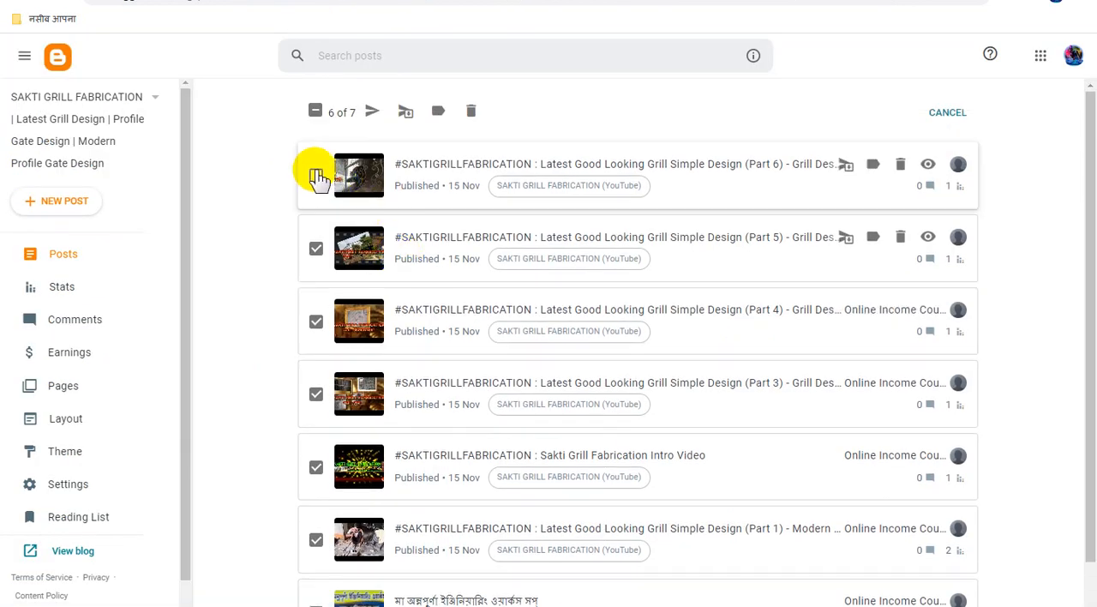
Switch to the Blogger posts list, mark the "Latest Good Looking Grill Simple Design (Part 6)" post and copy its link address
{"action": "left_click", "coordinate": [316, 177]}
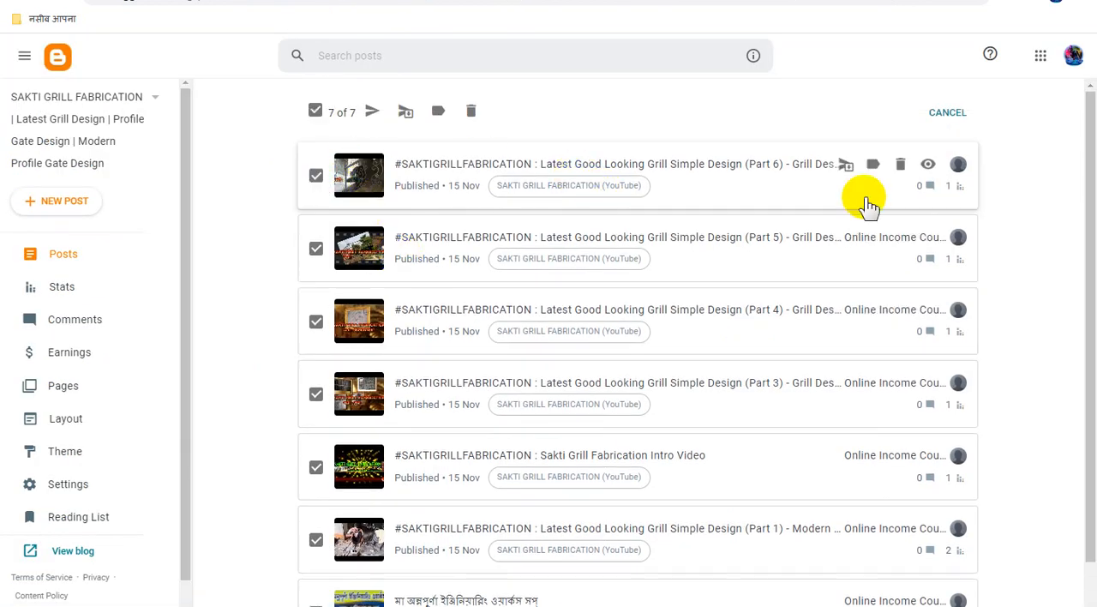
{"action": "right_click", "coordinate": [925, 168]}
{"action": "left_click", "coordinate": [951, 270]}
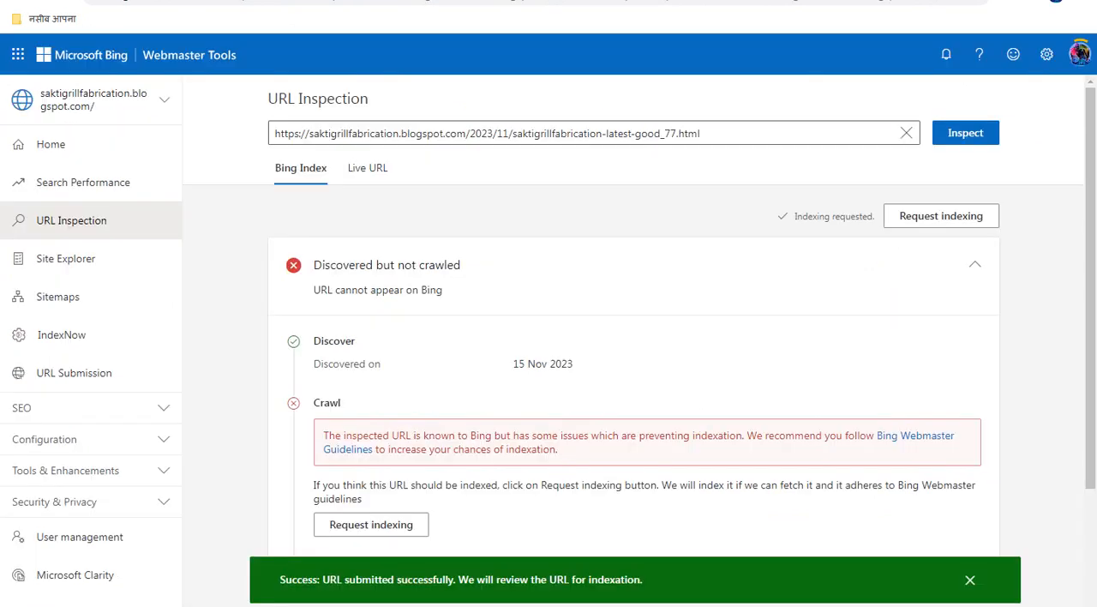
{"action": "left_click", "coordinate": [509, 133]}
{"action": "key", "text": "ctrl+a"}
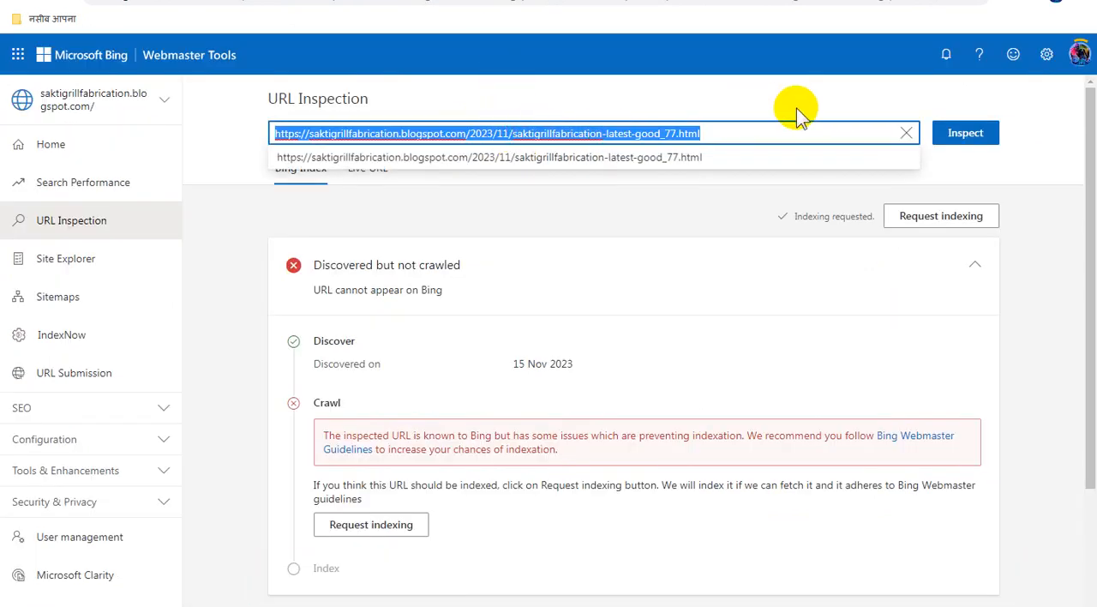
{"action": "key", "text": "ctrl+v"}
{"action": "left_click", "coordinate": [960, 137]}
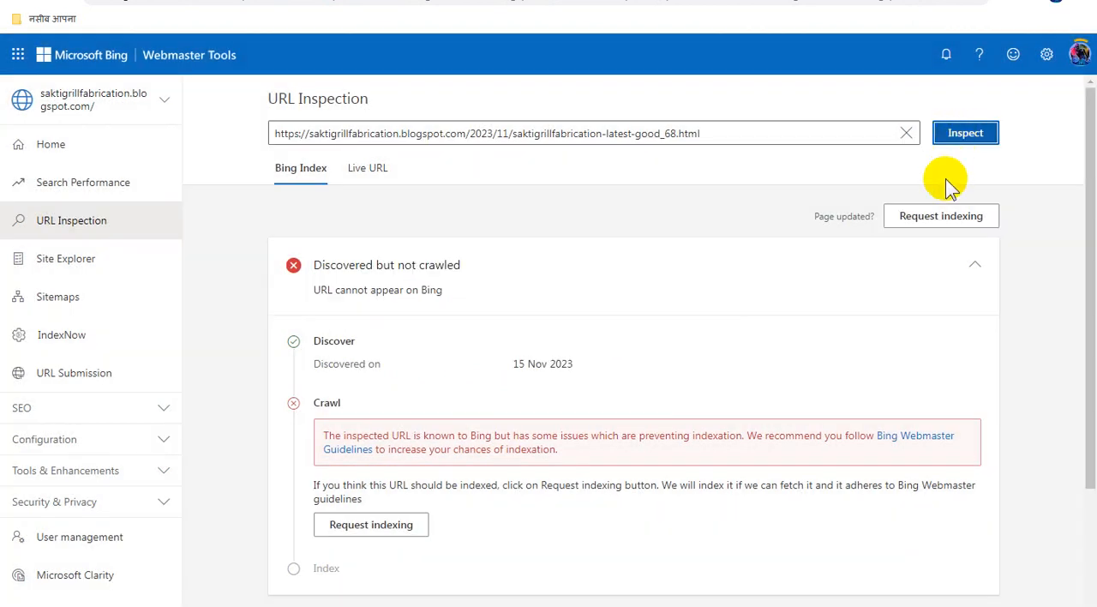
{"action": "left_click", "coordinate": [934, 216]}
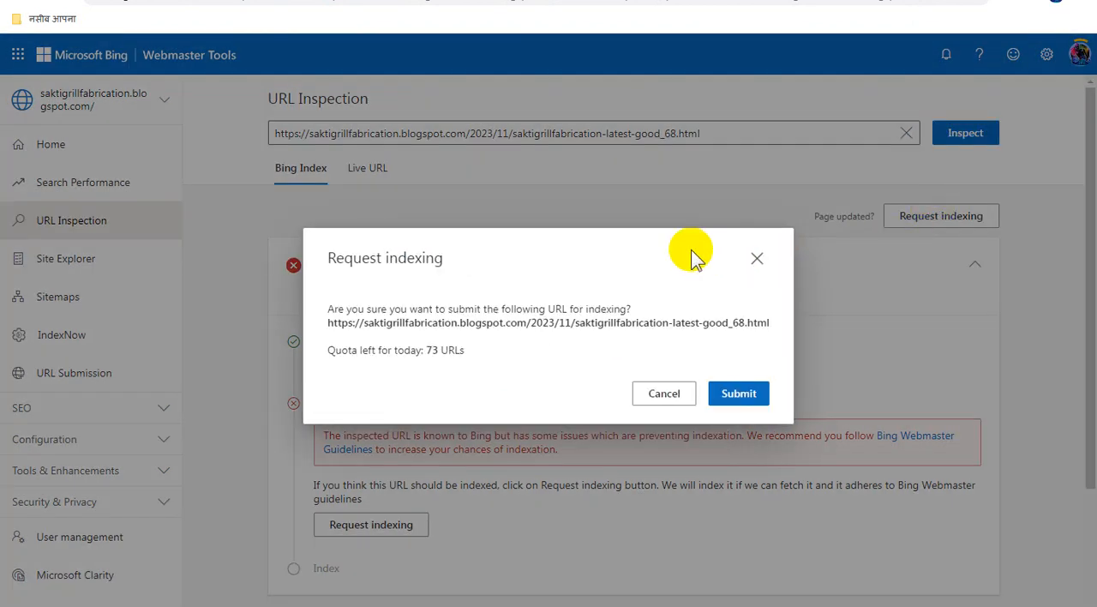
{"action": "left_click", "coordinate": [749, 394]}
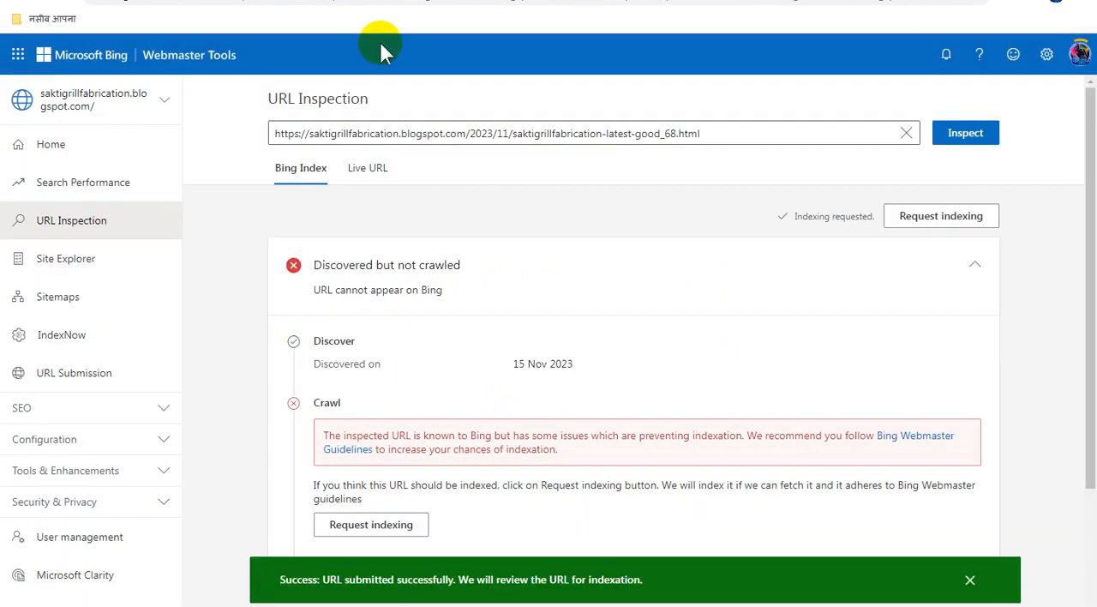
Switch to Blogger and review the full posts list and the blog's view statistics
{"action": "left_click", "coordinate": [368, 0]}
{"action": "scroll", "coordinate": [529, 328], "scroll_direction": "down", "scroll_amount": 1}
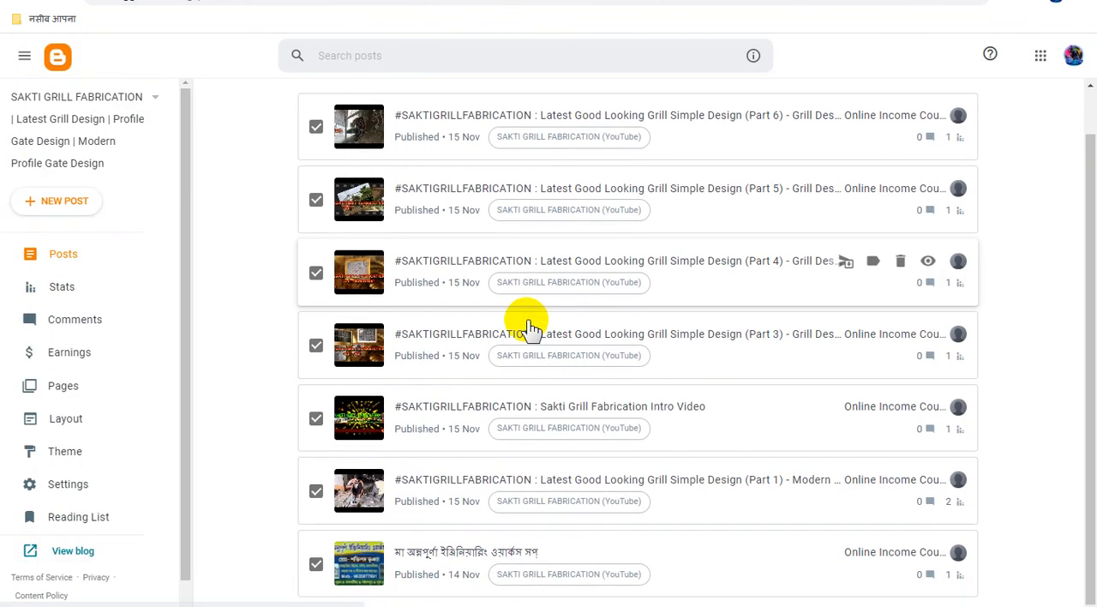
{"action": "scroll", "coordinate": [529, 328], "scroll_direction": "up", "scroll_amount": 1}
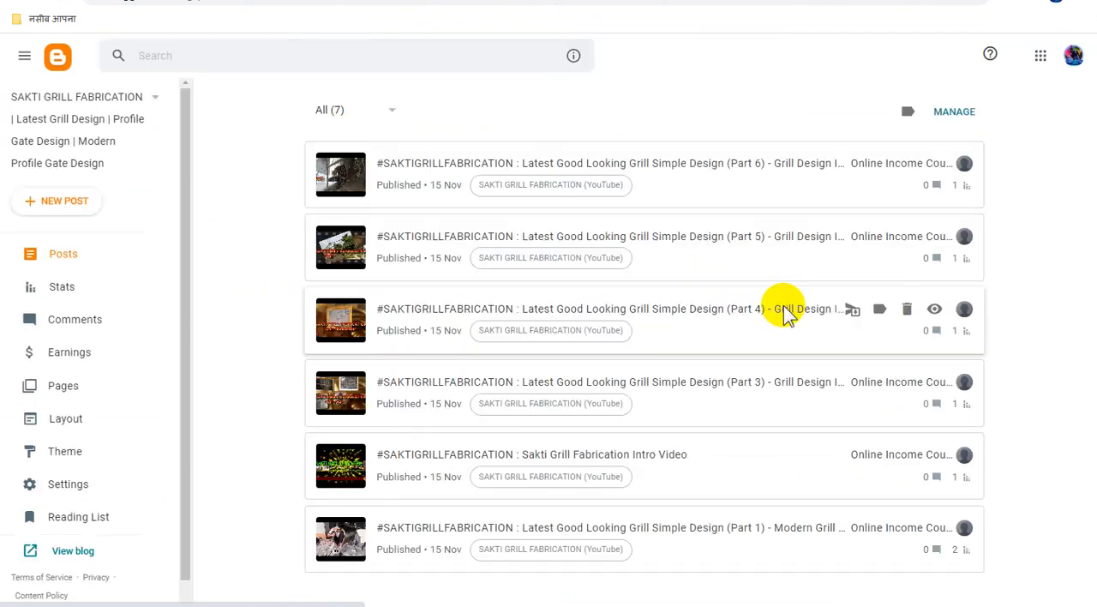
{"action": "left_click", "coordinate": [60, 287]}
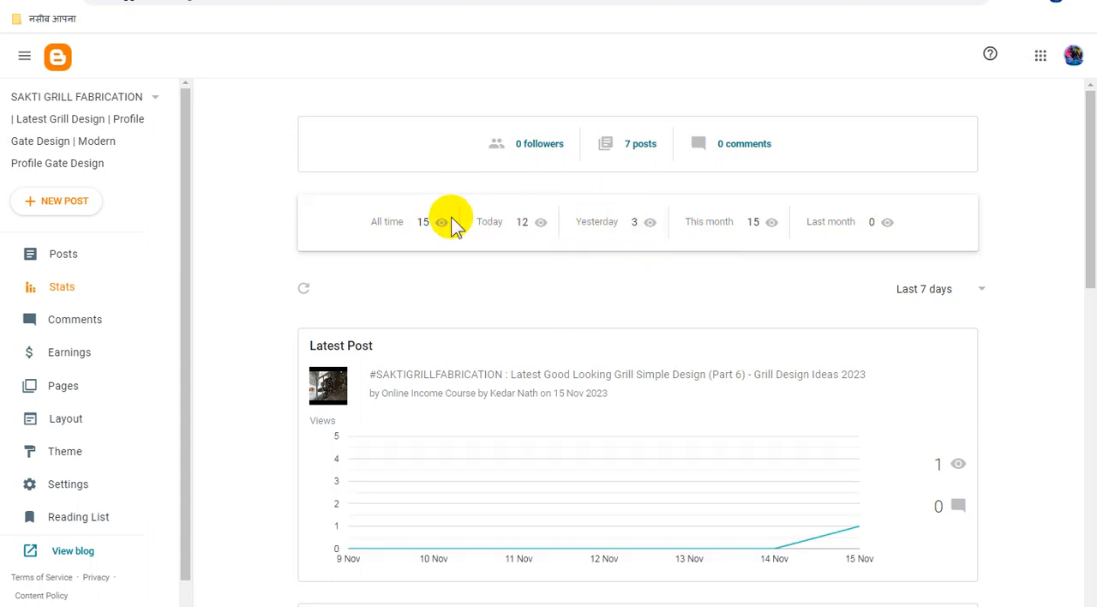
{"action": "scroll", "coordinate": [655, 315], "scroll_direction": "down", "scroll_amount": 3}
{"action": "scroll", "coordinate": [656, 315], "scroll_direction": "up", "scroll_amount": 3}
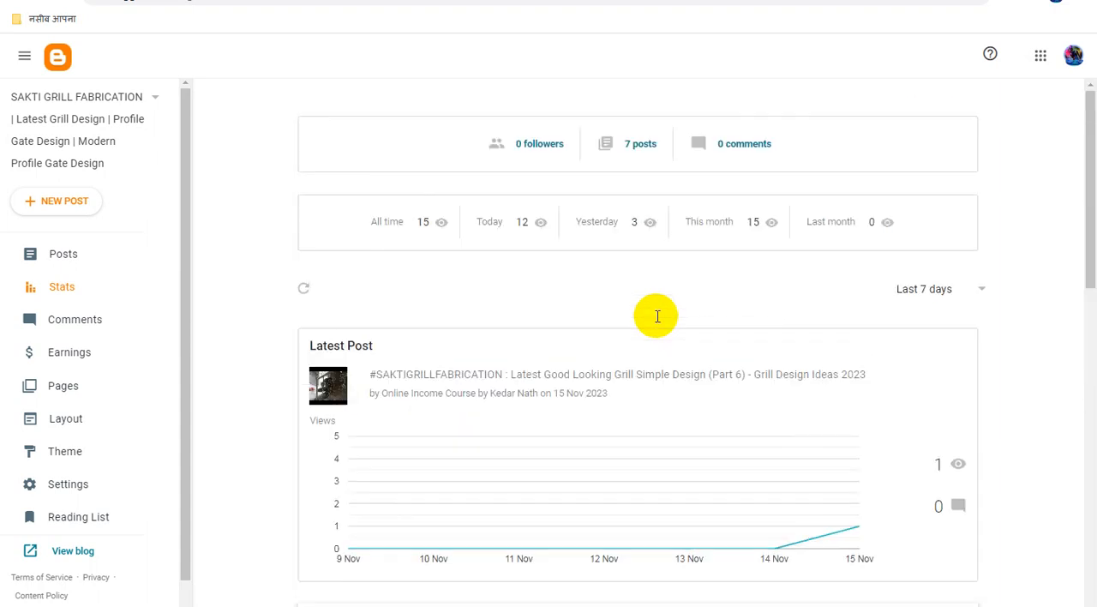
{"action": "left_click", "coordinate": [270, 603]}
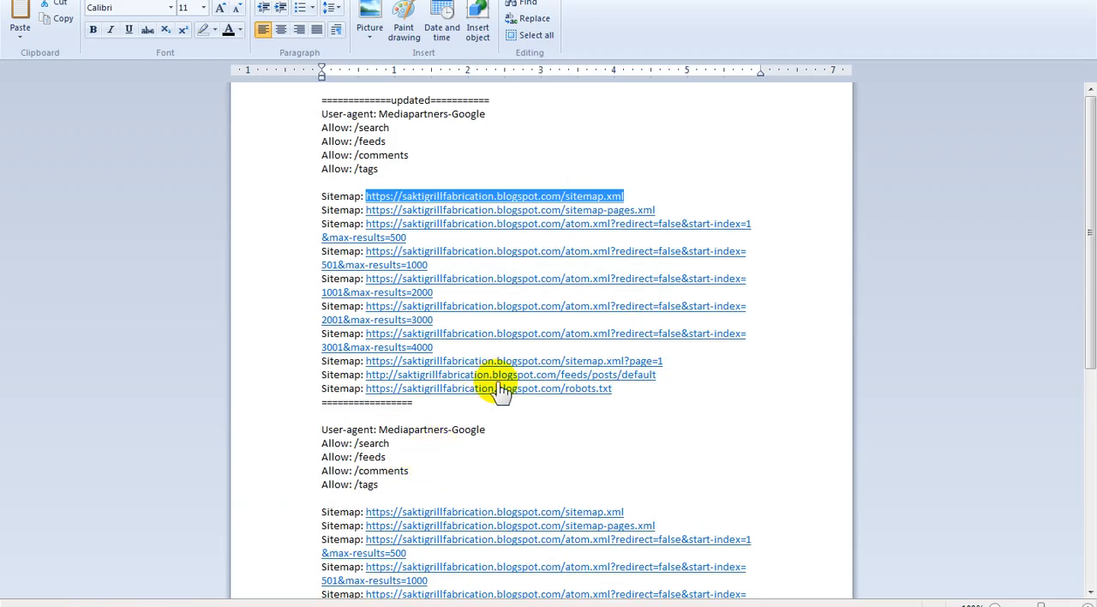
{"action": "left_click", "coordinate": [1006, 0]}
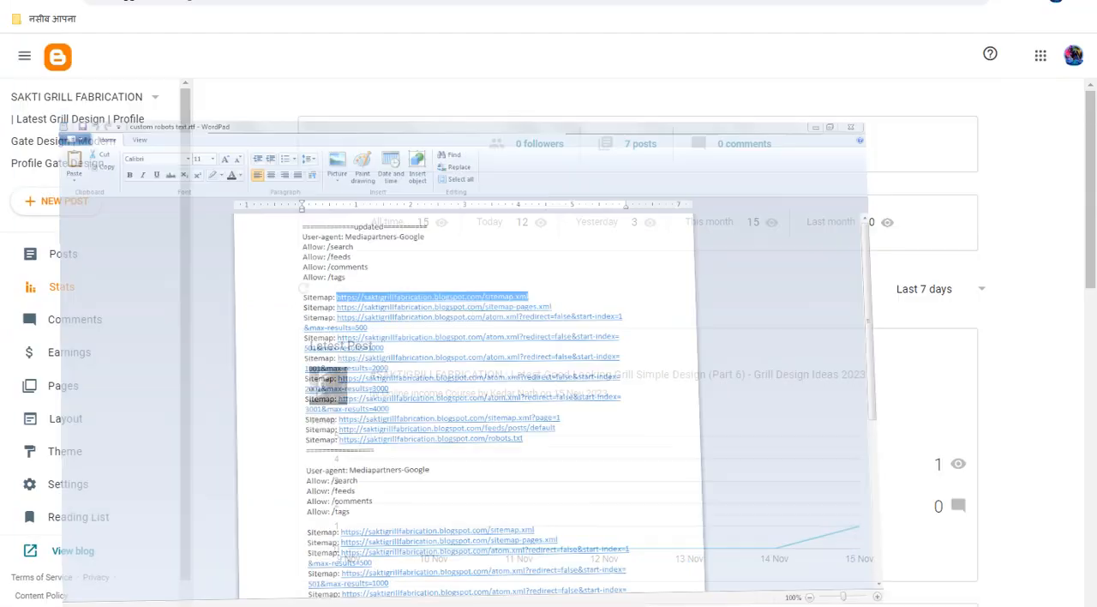
{"action": "left_click", "coordinate": [522, 1]}
{"action": "left_click", "coordinate": [523, 131]}
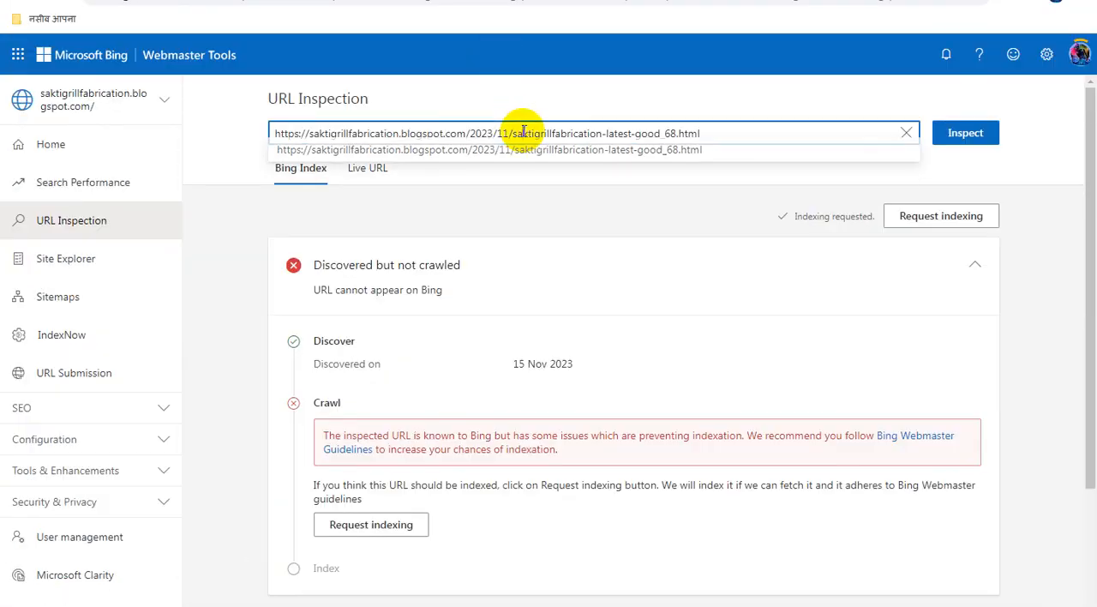
{"action": "key", "text": "ctrl+a"}
{"action": "type", "text": "https://saktigrillfabrication.blogspot.com/sitemap.xml"}
{"action": "left_click", "coordinate": [965, 137]}
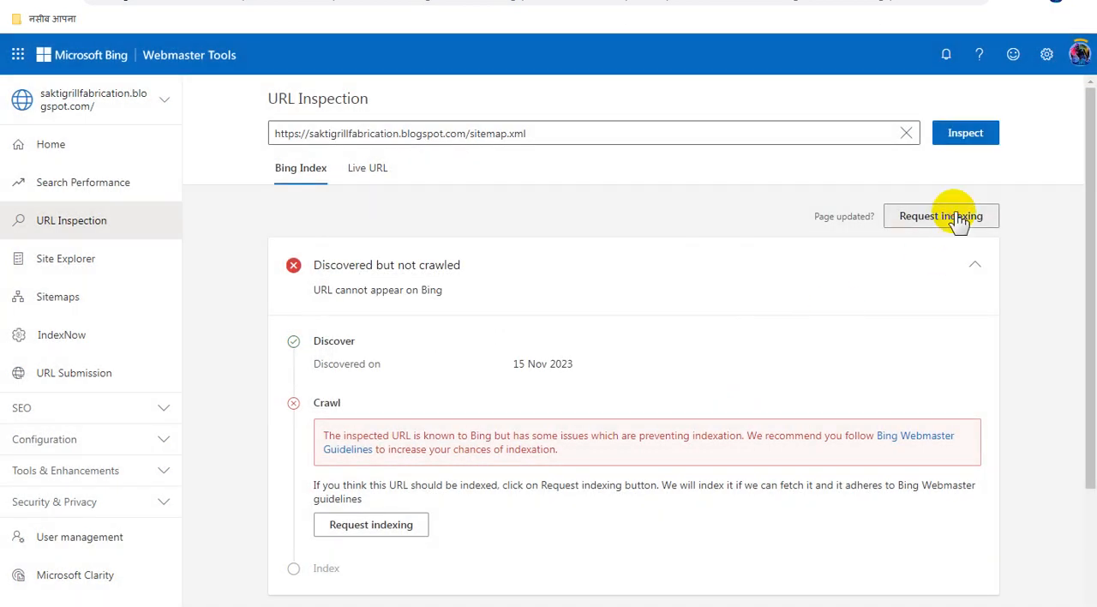
{"action": "left_click", "coordinate": [941, 216]}
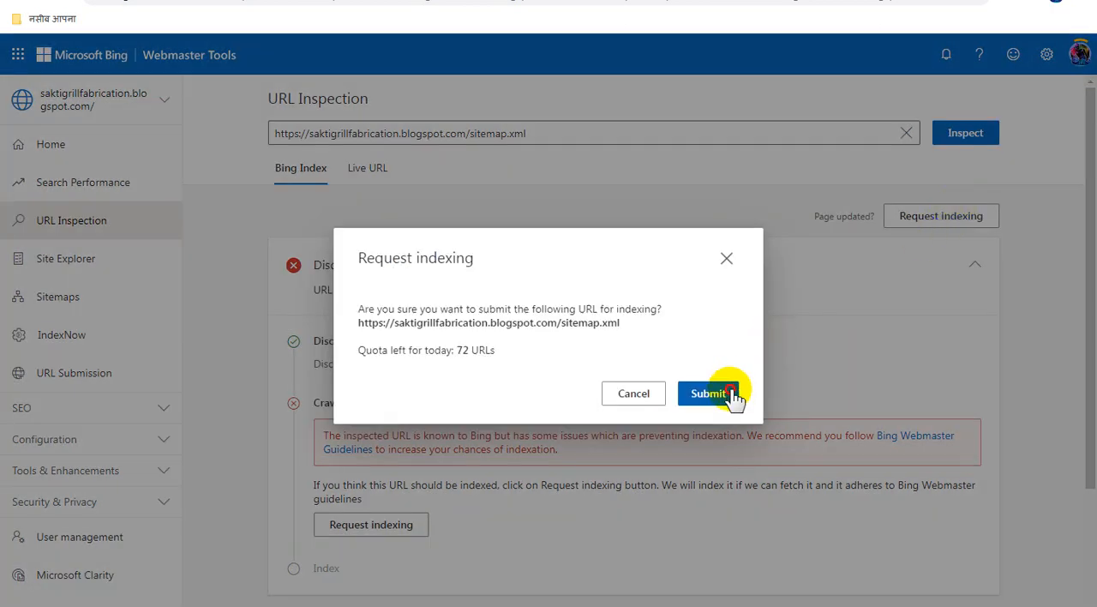
{"action": "left_click", "coordinate": [730, 394]}
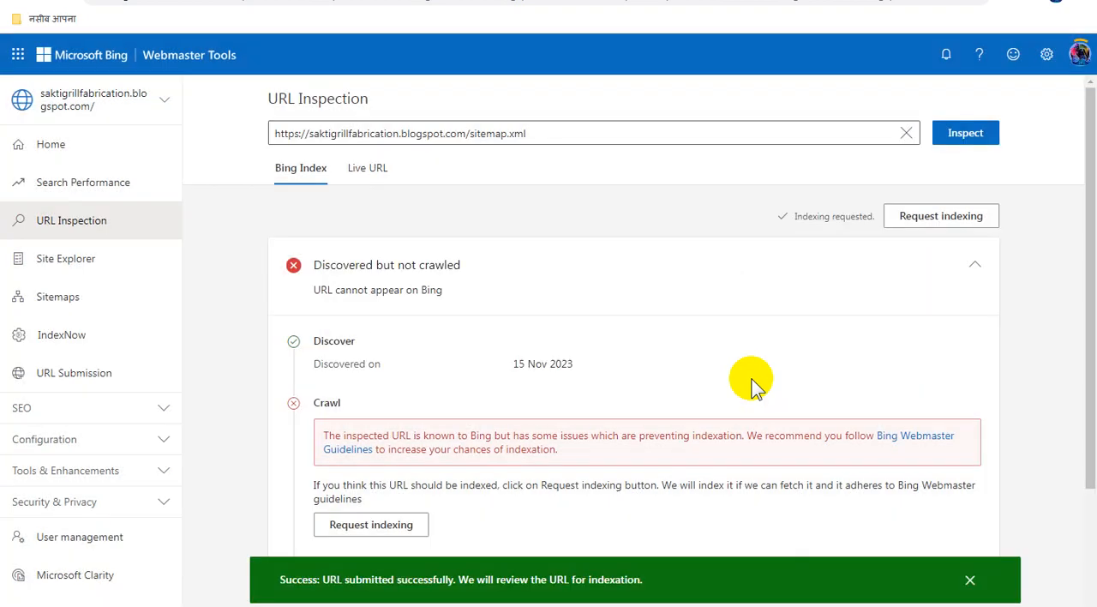
{"action": "left_click", "coordinate": [287, 605]}
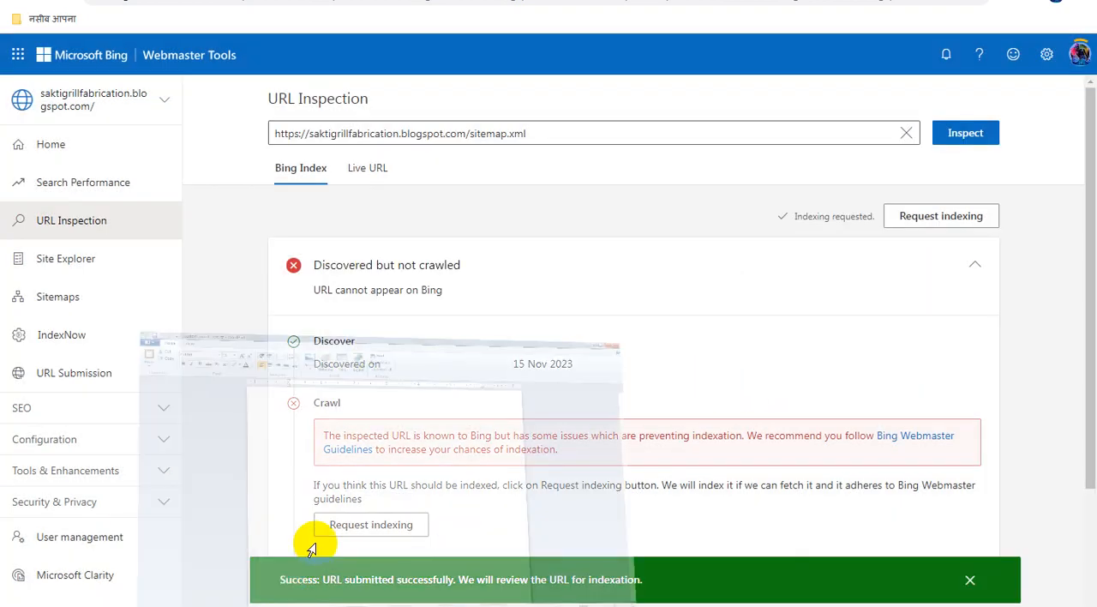
{"action": "left_click_drag", "start_coordinate": [664, 209], "coordinate": [377, 211]}
{"action": "key", "text": "ctrl+c"}
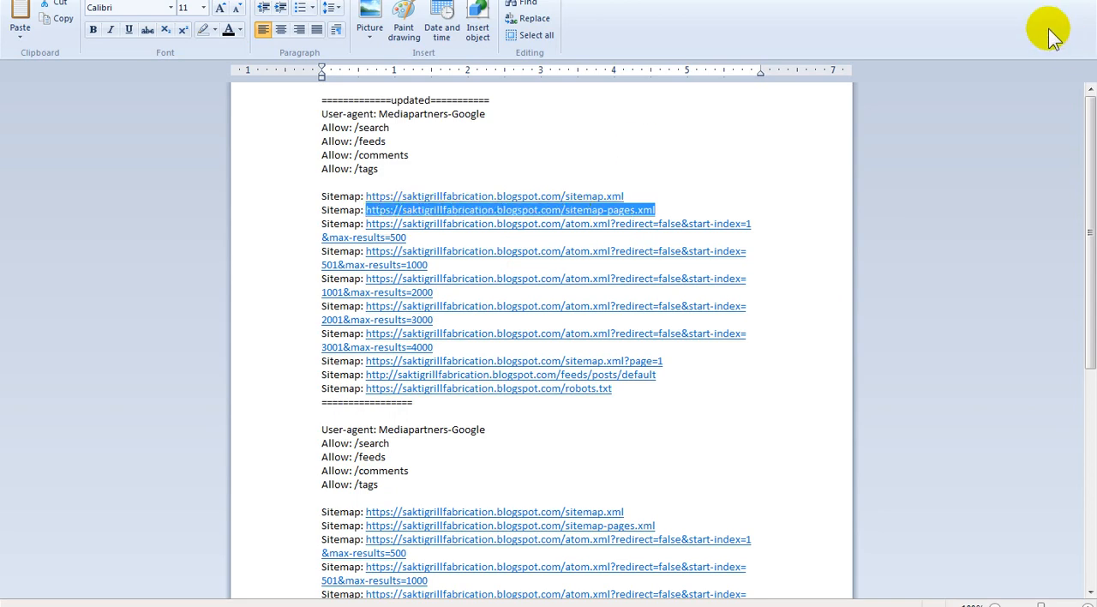
{"action": "left_click", "coordinate": [1038, 2]}
{"action": "left_click", "coordinate": [596, 127]}
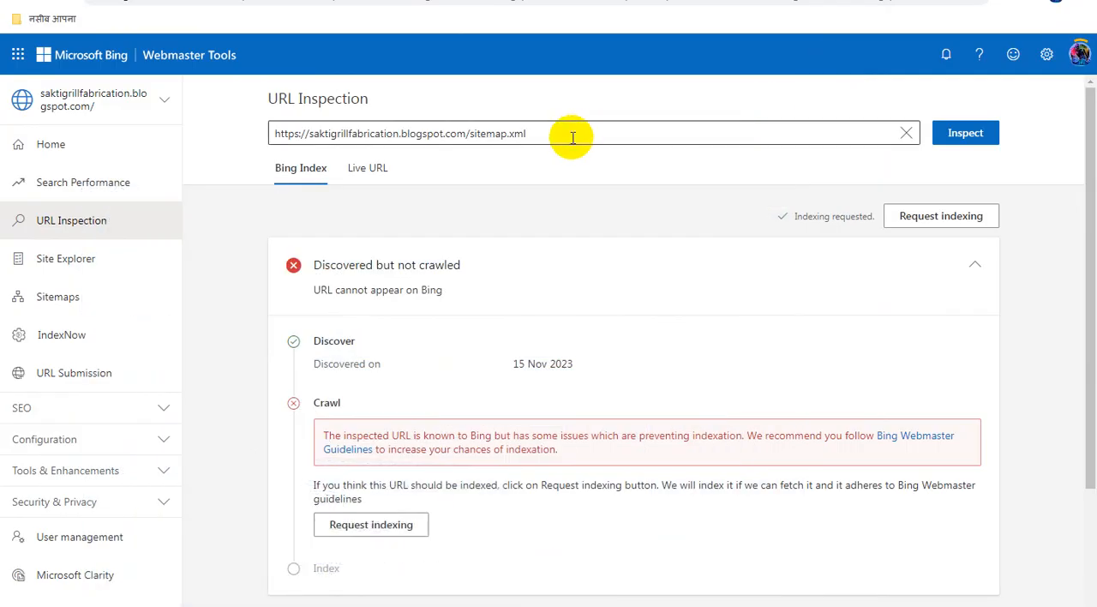
{"action": "key", "text": "ctrl+a"}
{"action": "key", "text": "ctrl+v"}
{"action": "left_click", "coordinate": [965, 138]}
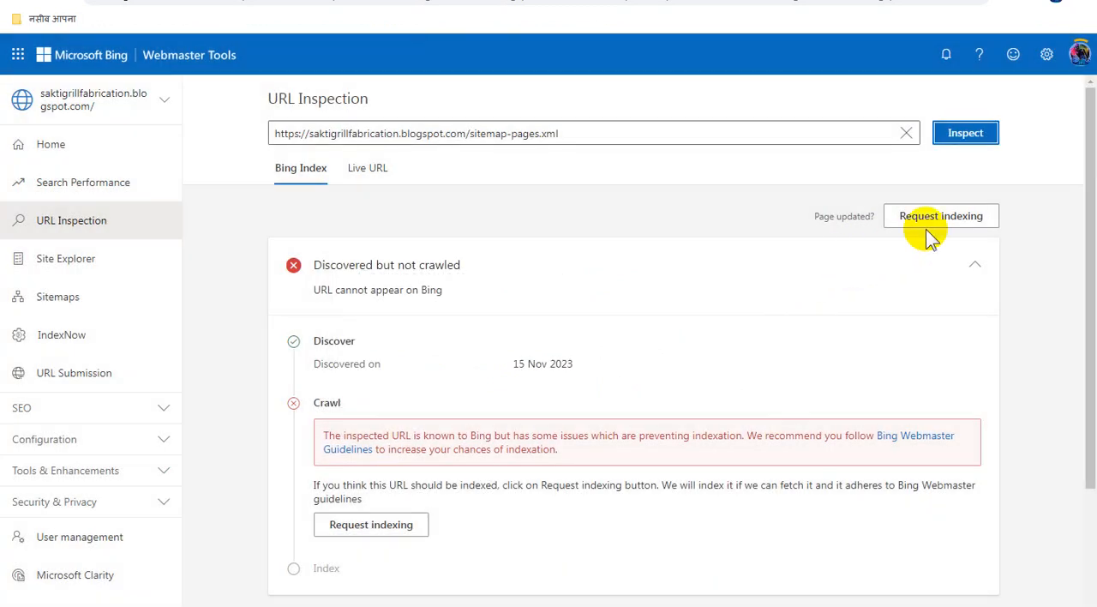
{"action": "left_click", "coordinate": [938, 218]}
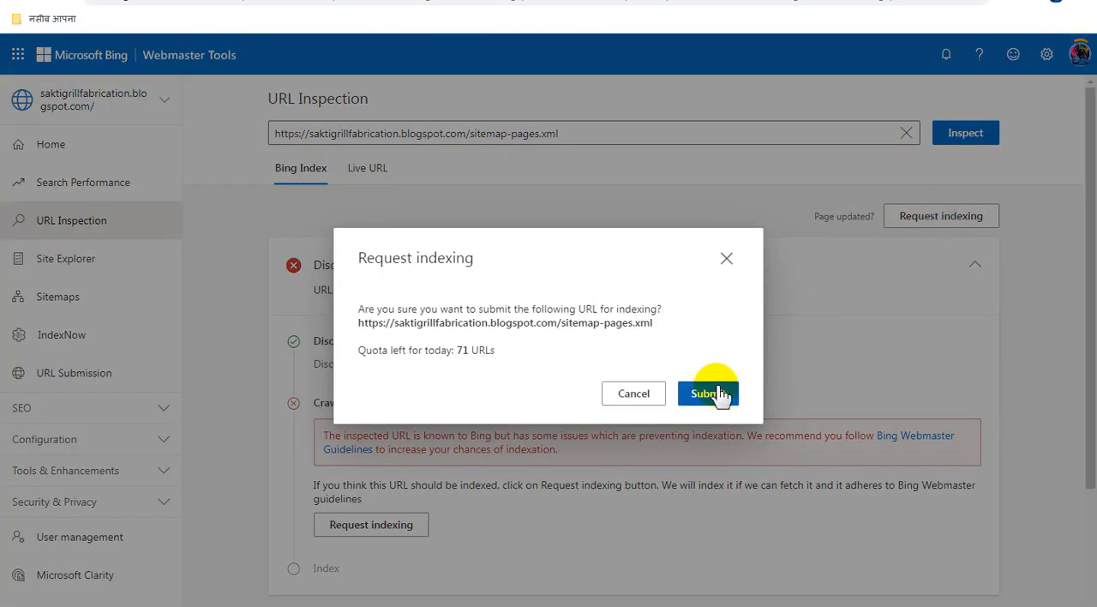
{"action": "left_click", "coordinate": [719, 394]}
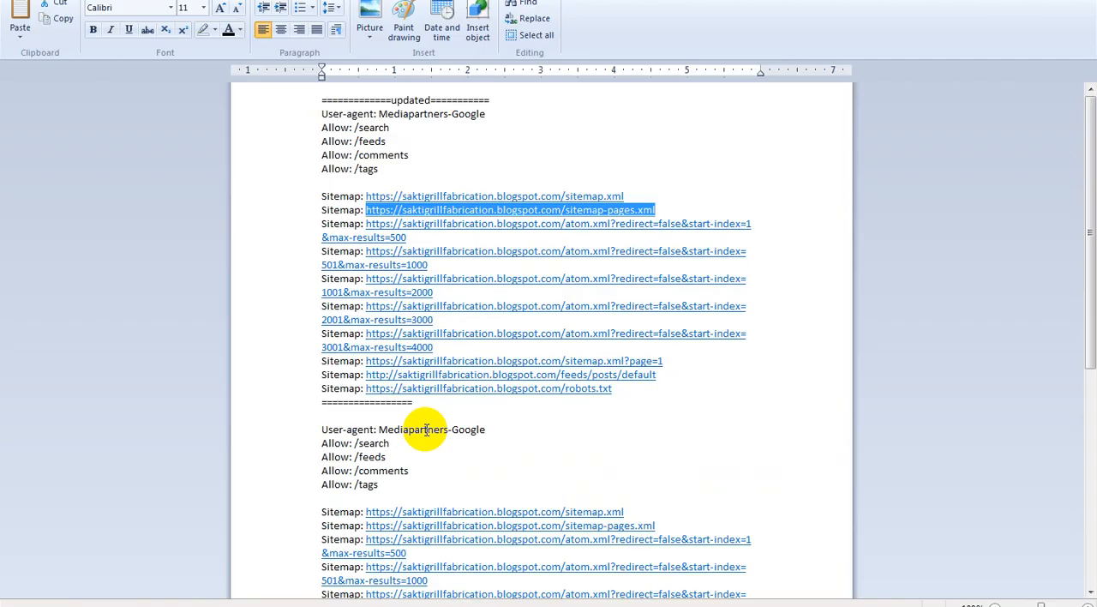
{"action": "left_click", "coordinate": [418, 236]}
{"action": "left_click_drag", "start_coordinate": [418, 236], "coordinate": [378, 224]}
{"action": "key", "text": "ctrl+c"}
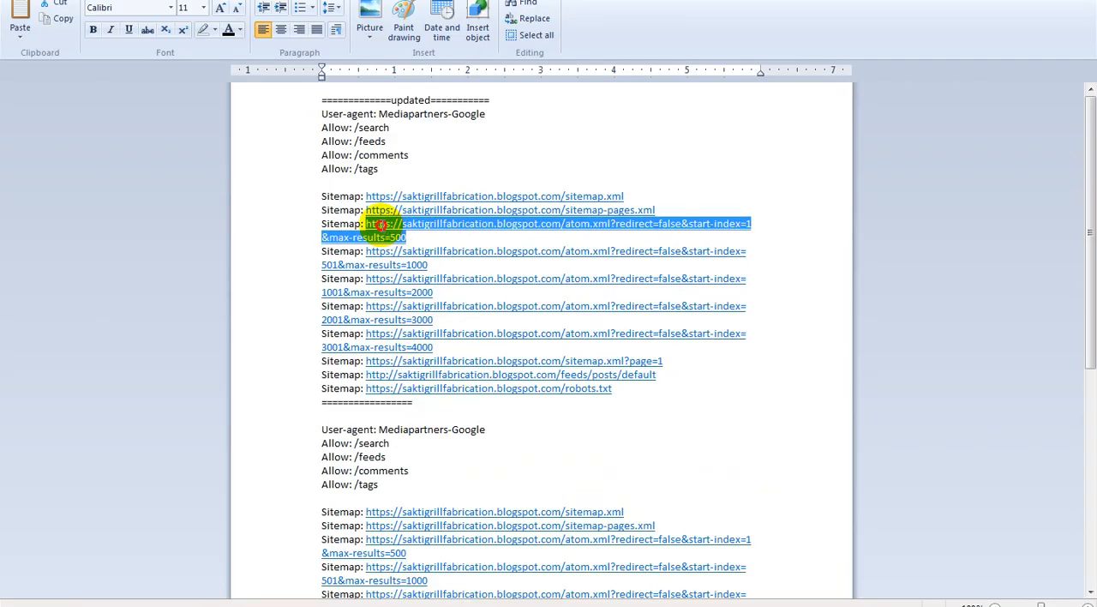
{"action": "left_click", "coordinate": [1025, 0]}
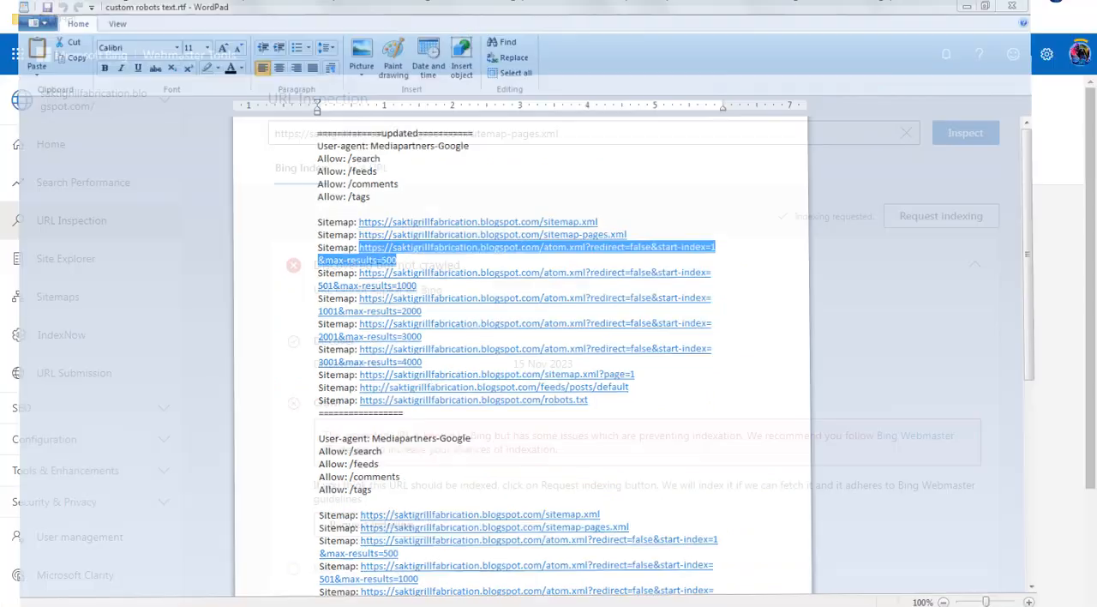
{"action": "left_click", "coordinate": [568, 129]}
{"action": "key", "text": "ctrl+a"}
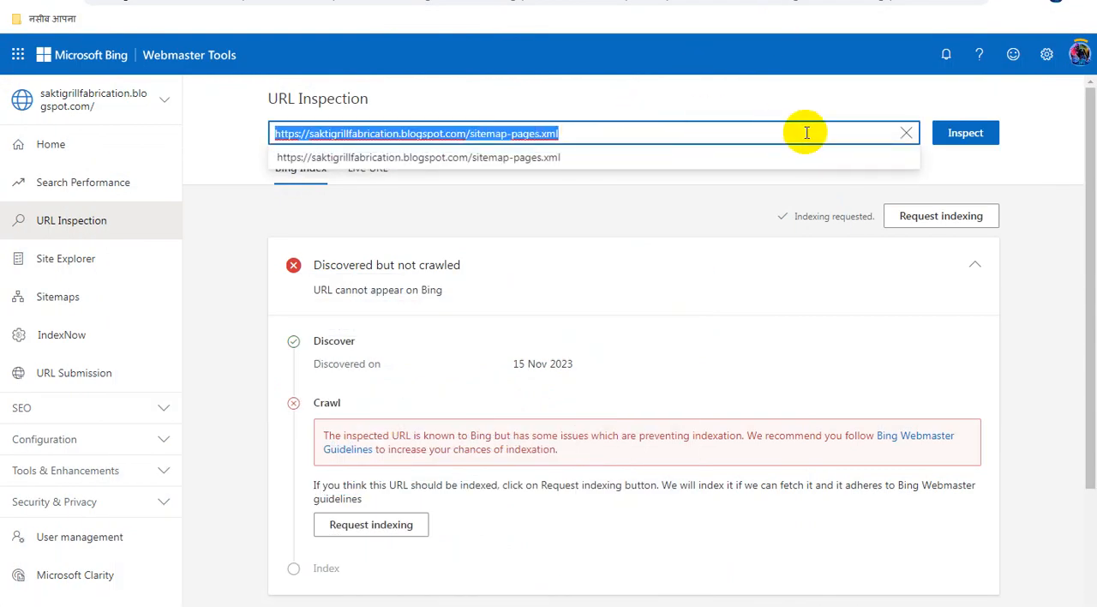
{"action": "key", "text": "ctrl+v"}
{"action": "left_click", "coordinate": [948, 142]}
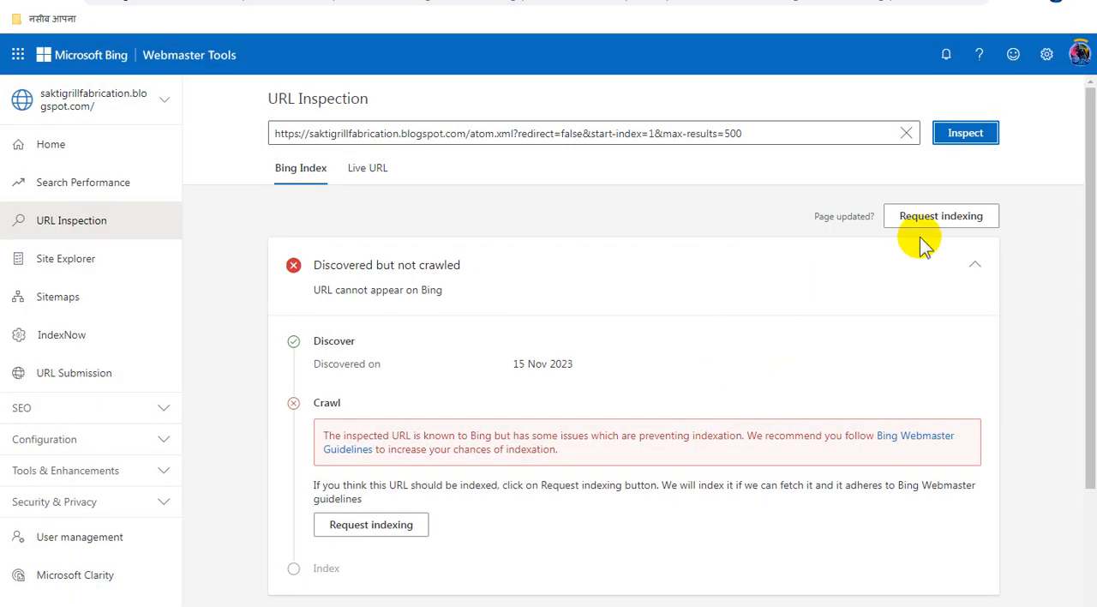
{"action": "left_click", "coordinate": [932, 221]}
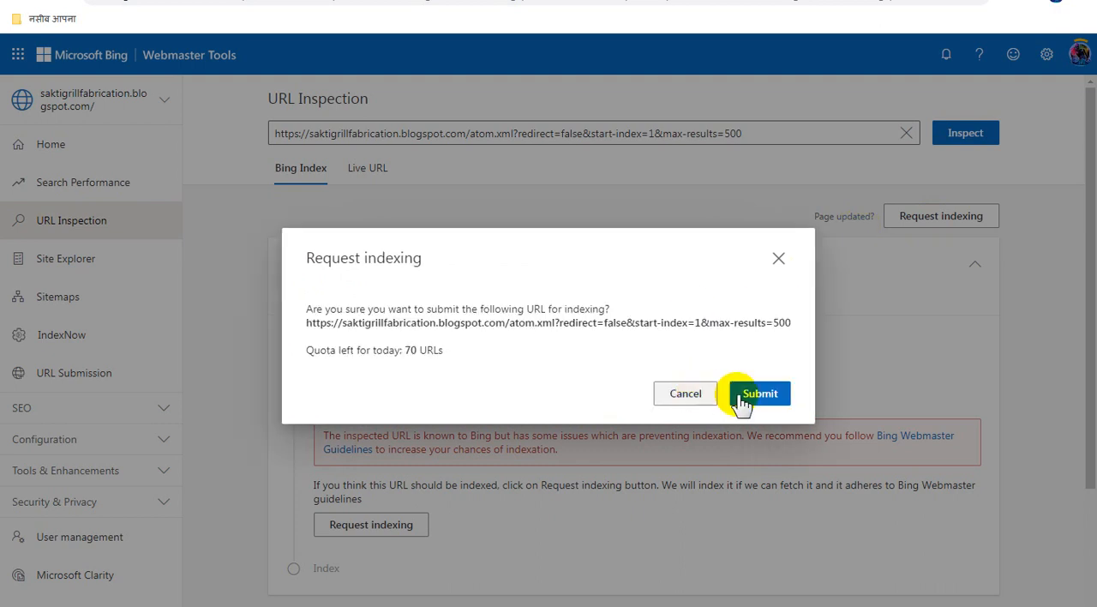
{"action": "left_click", "coordinate": [764, 405]}
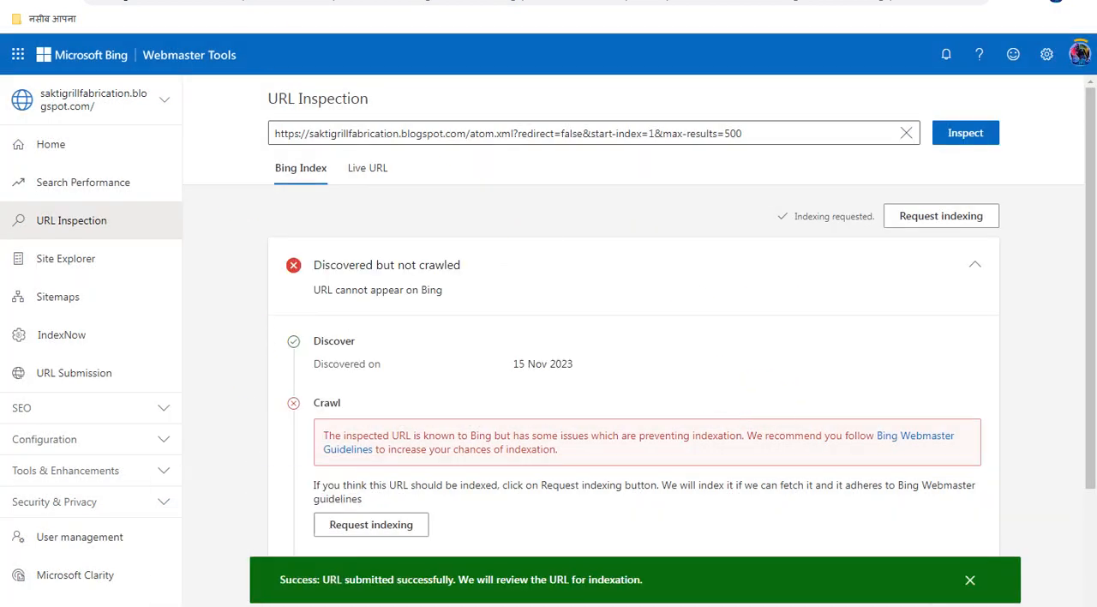
{"action": "left_click", "coordinate": [353, 605]}
{"action": "left_click_drag", "start_coordinate": [427, 265], "coordinate": [367, 252]}
{"action": "key", "text": "ctrl+c"}
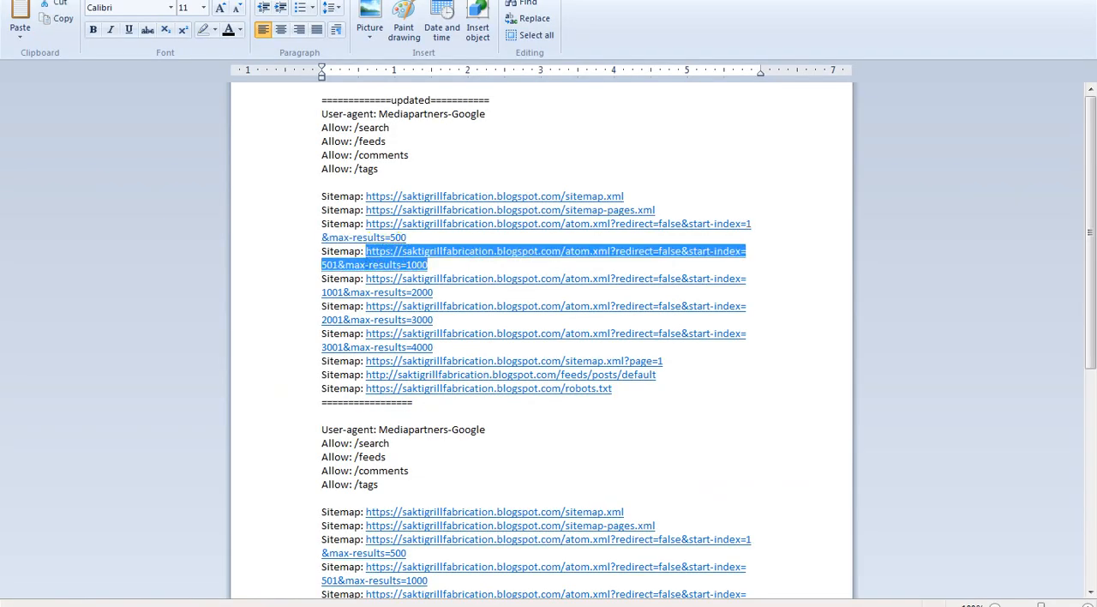
{"action": "left_click", "coordinate": [1014, 1]}
{"action": "left_click", "coordinate": [569, 136]}
{"action": "key", "text": "ctrl+a"}
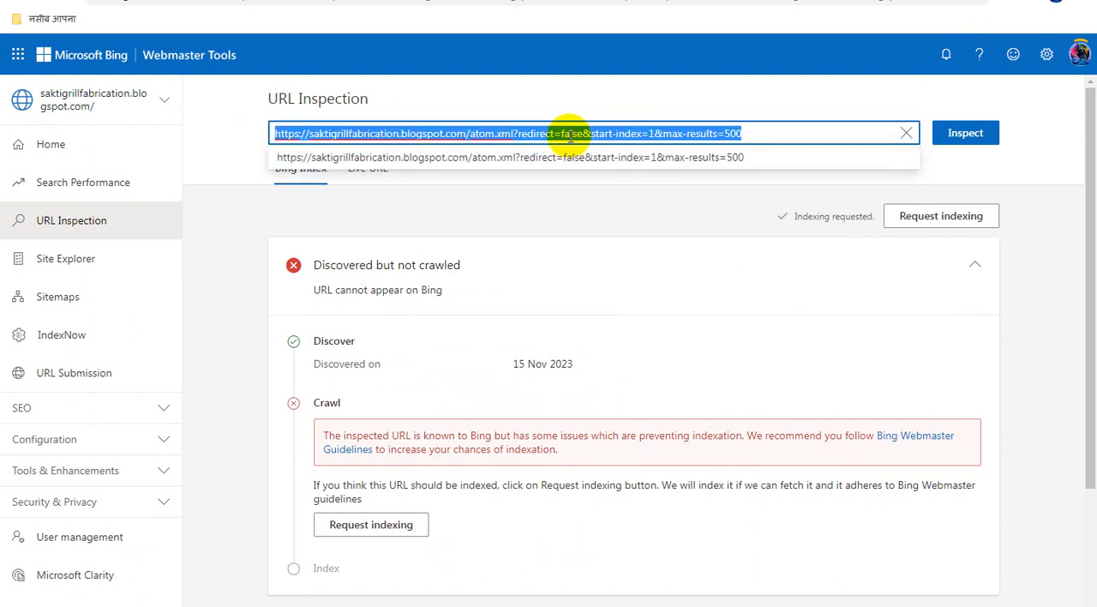
{"action": "key", "text": "ctrl+v"}
{"action": "left_click", "coordinate": [954, 135]}
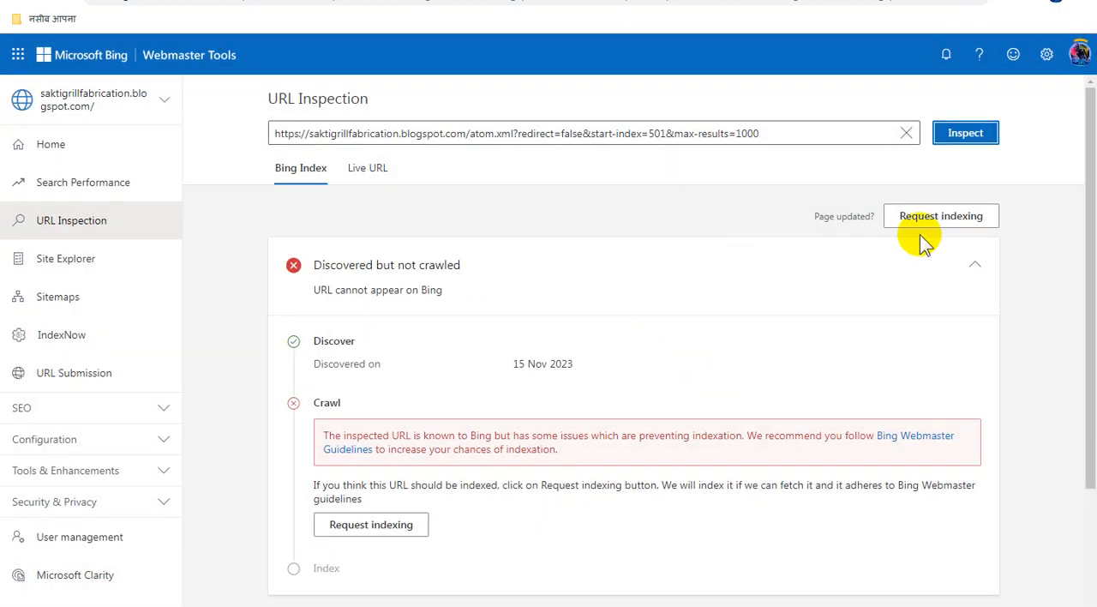
{"action": "left_click", "coordinate": [934, 223]}
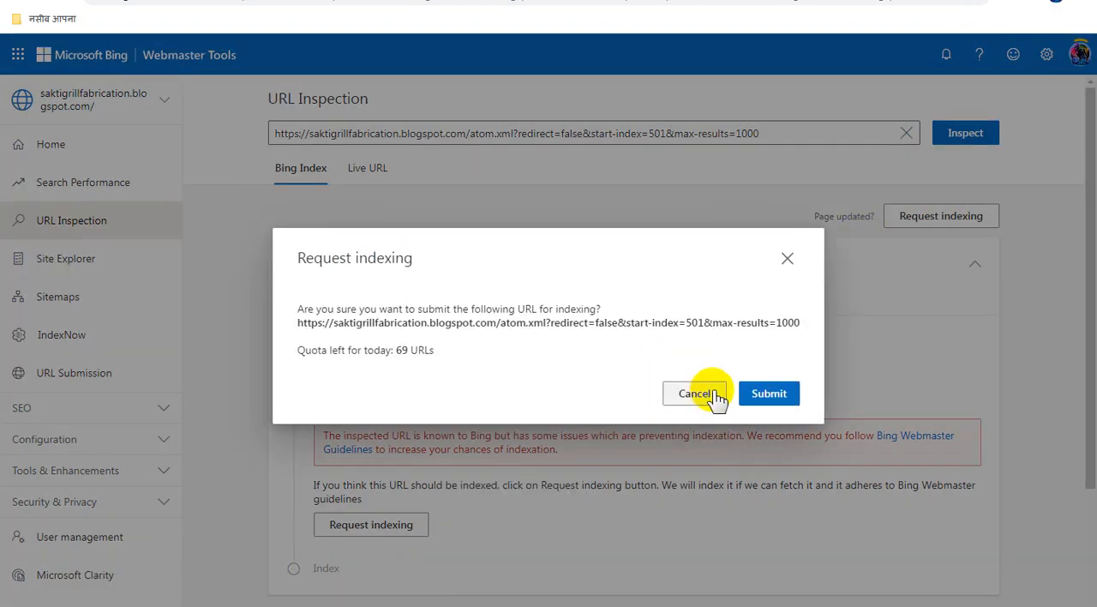
{"action": "left_click", "coordinate": [772, 399]}
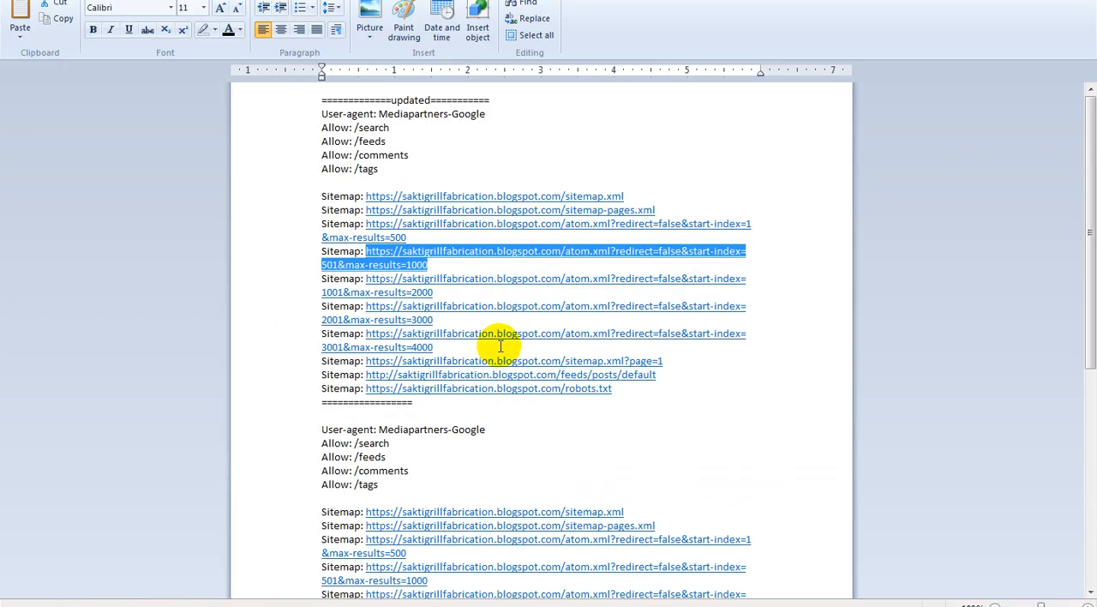
{"action": "left_click_drag", "start_coordinate": [451, 287], "coordinate": [376, 276]}
{"action": "key", "text": "ctrl+c"}
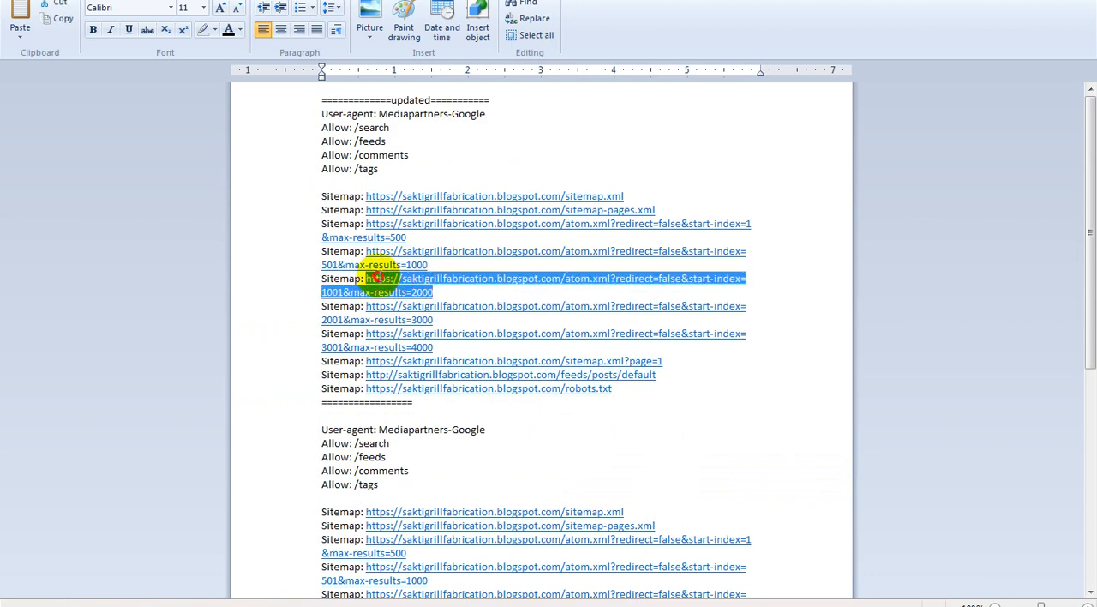
{"action": "left_click", "coordinate": [1013, 1]}
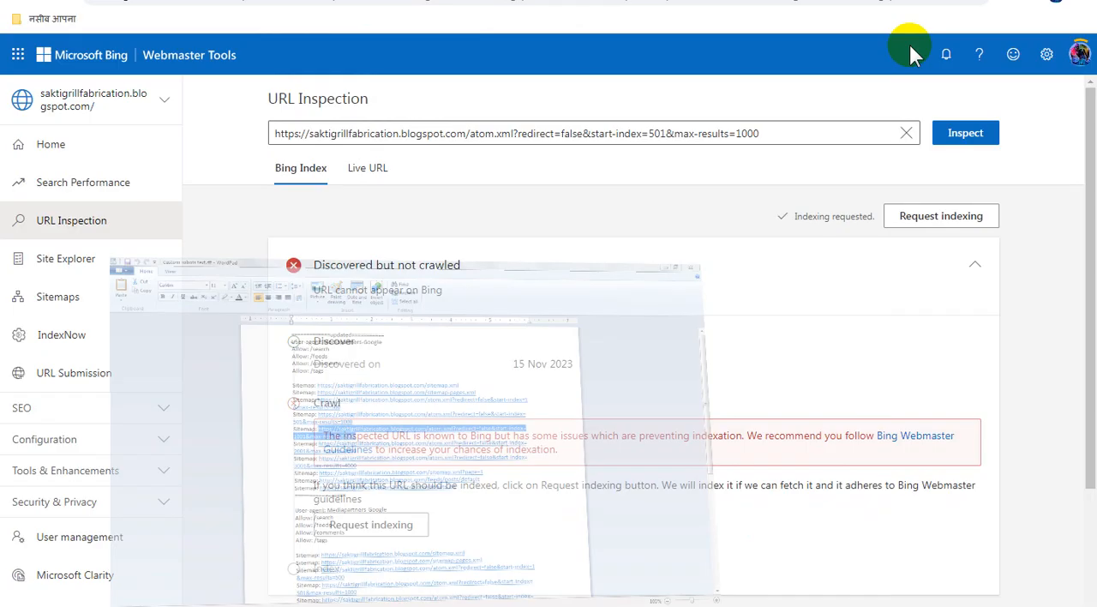
{"action": "triple_click", "coordinate": [609, 134]}
{"action": "key", "text": "ctrl+v"}
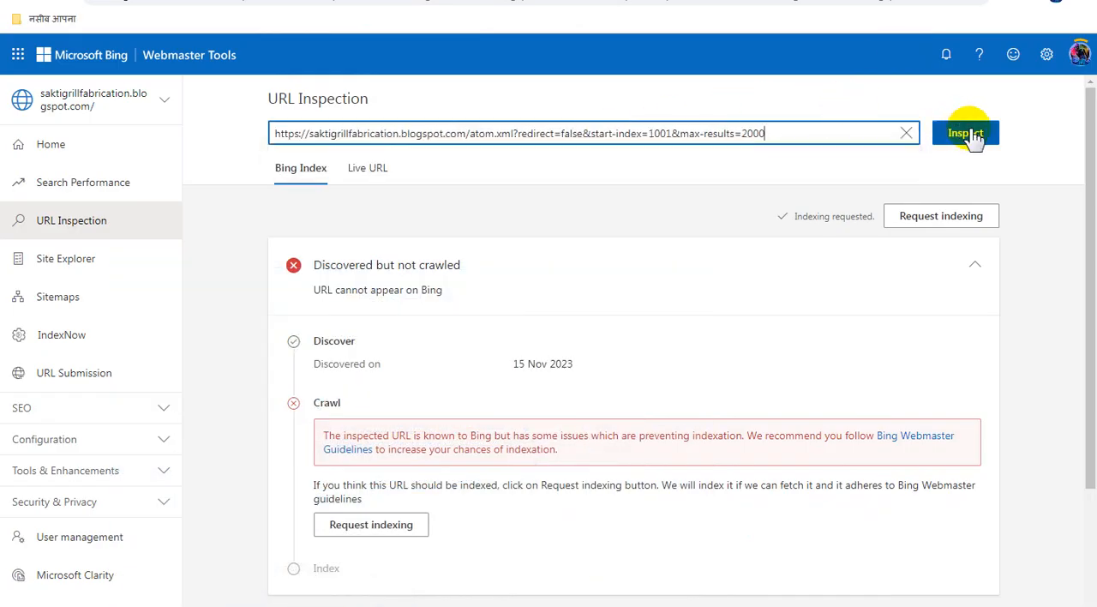
{"action": "left_click", "coordinate": [968, 133]}
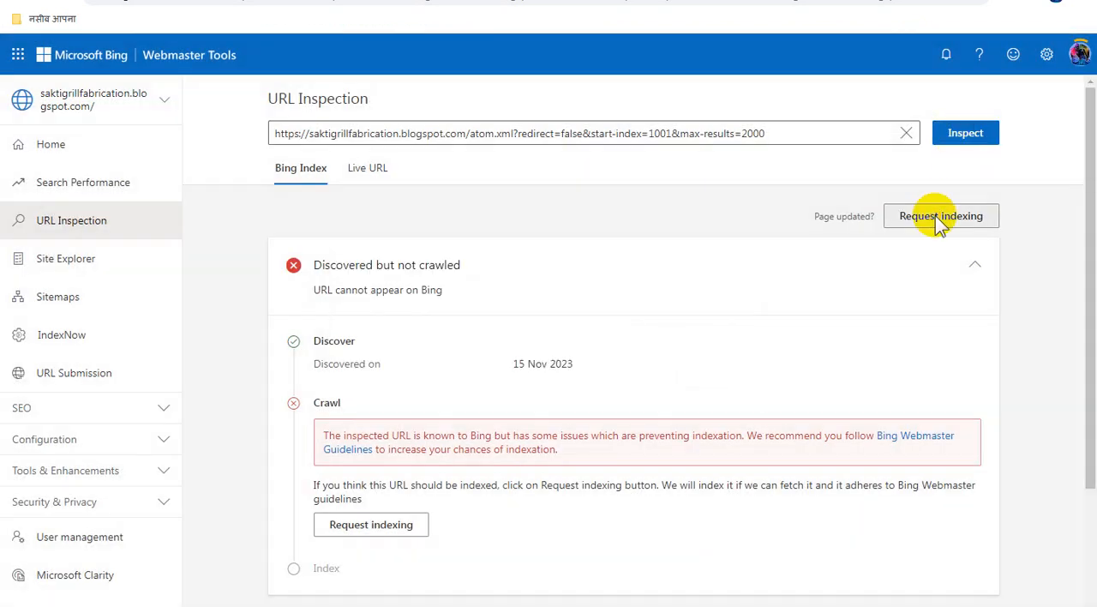
{"action": "left_click", "coordinate": [936, 216]}
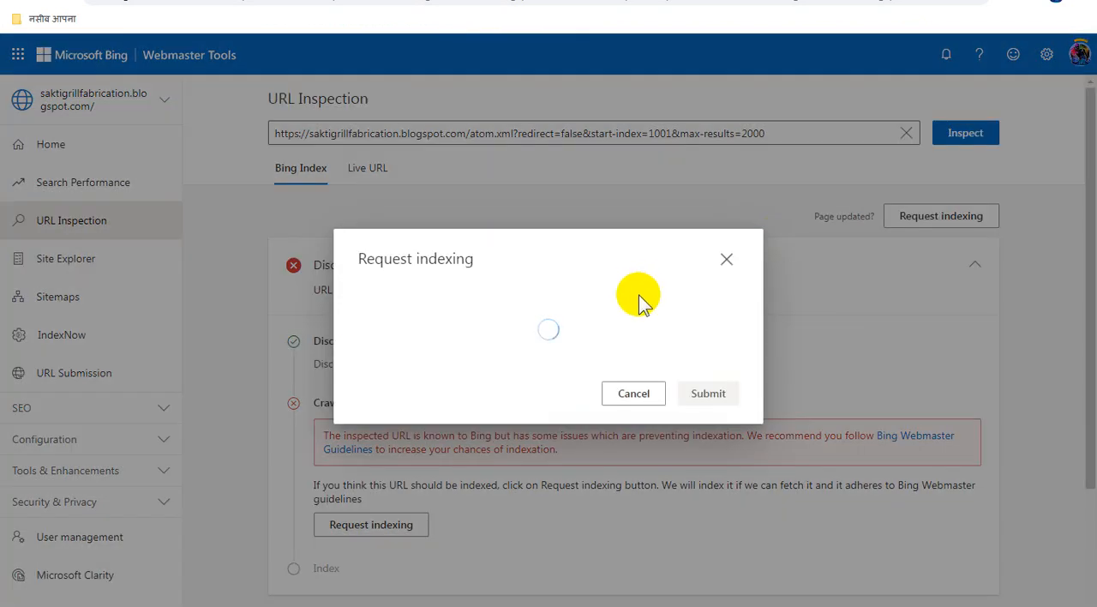
{"action": "left_click", "coordinate": [774, 394]}
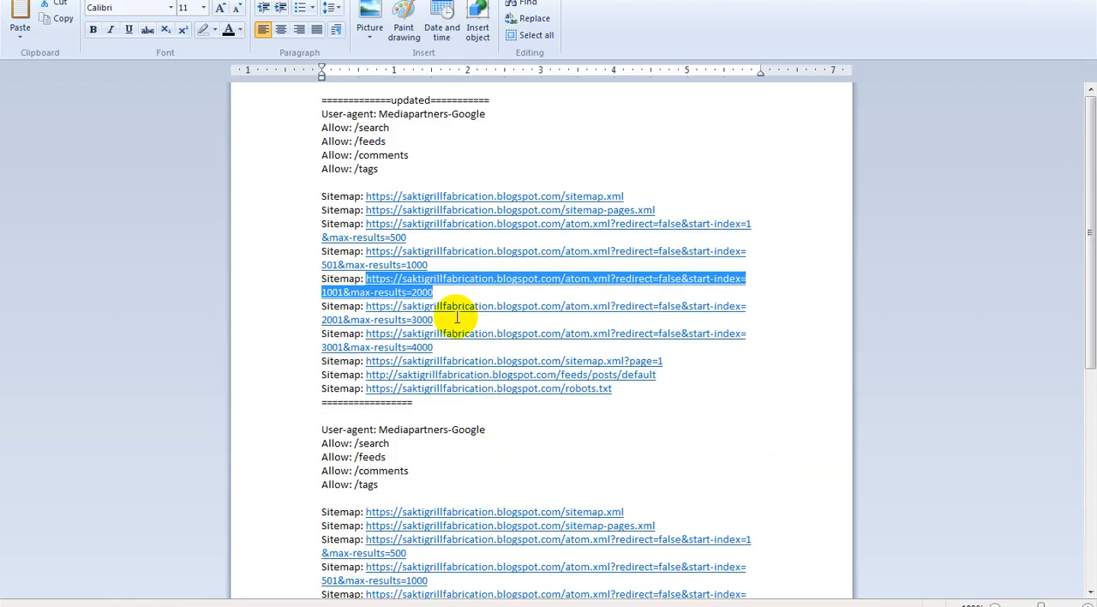
{"action": "left_click_drag", "start_coordinate": [412, 320], "coordinate": [385, 307]}
{"action": "key", "text": "ctrl+c"}
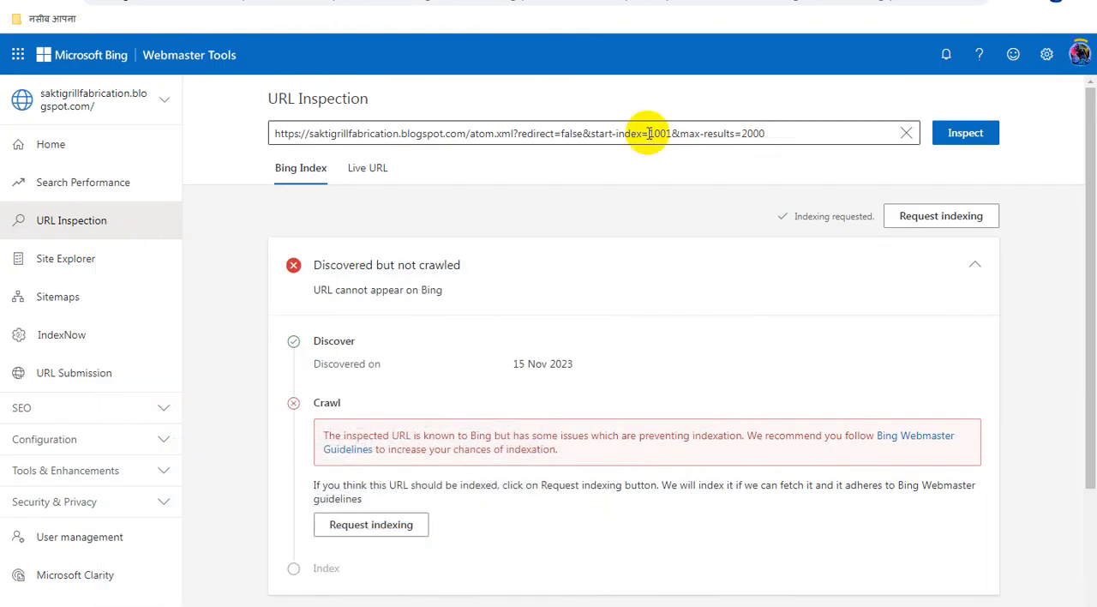
{"action": "left_click", "coordinate": [648, 134]}
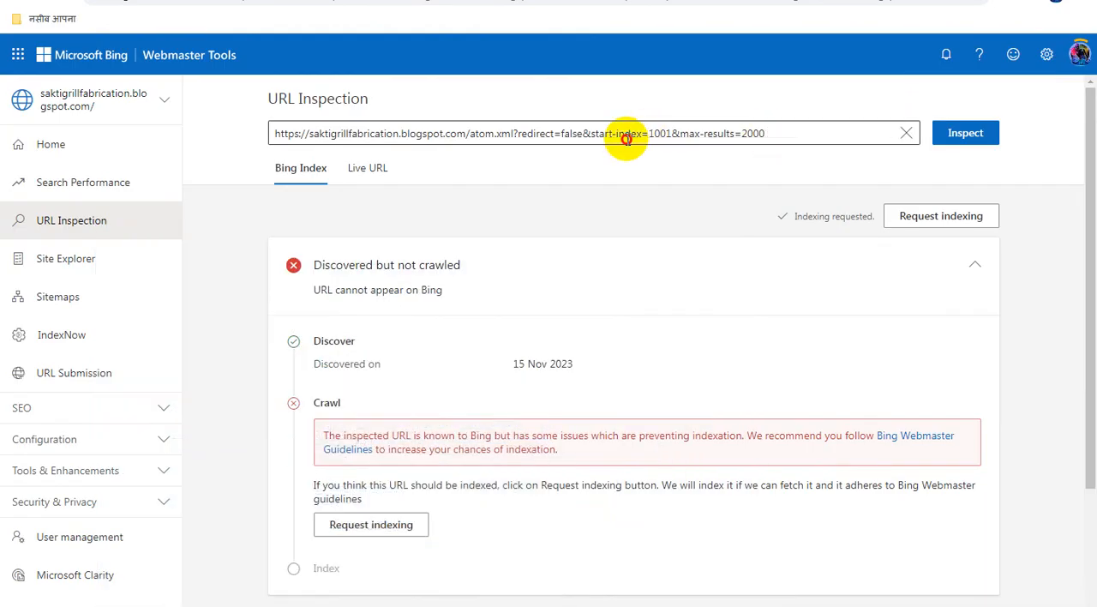
{"action": "key", "text": "ctrl+a"}
{"action": "key", "text": "ctrl+v"}
{"action": "left_click", "coordinate": [966, 134]}
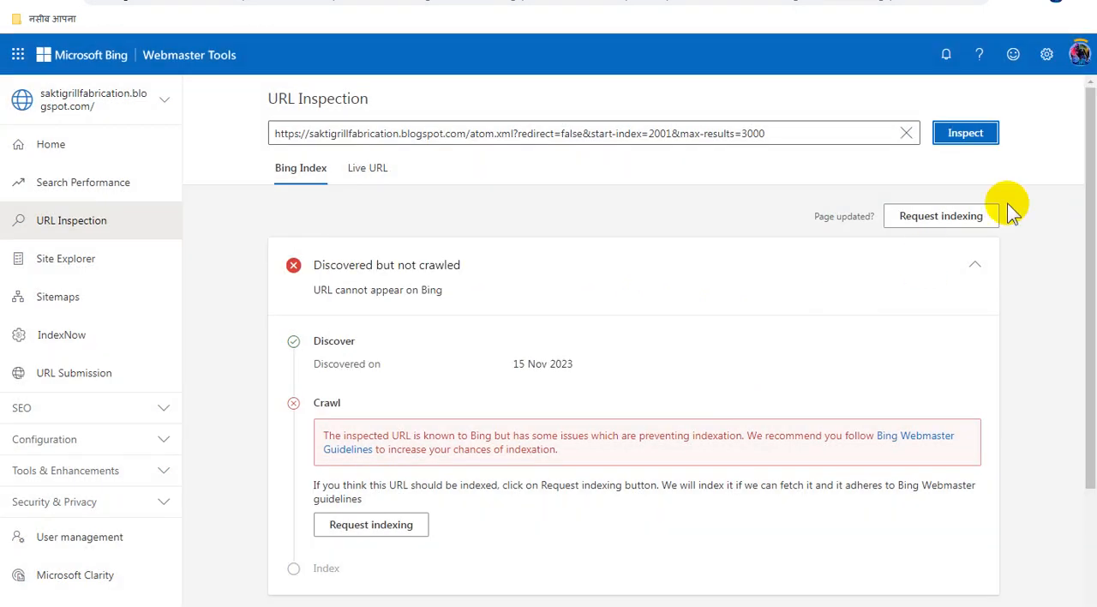
{"action": "left_click", "coordinate": [949, 216]}
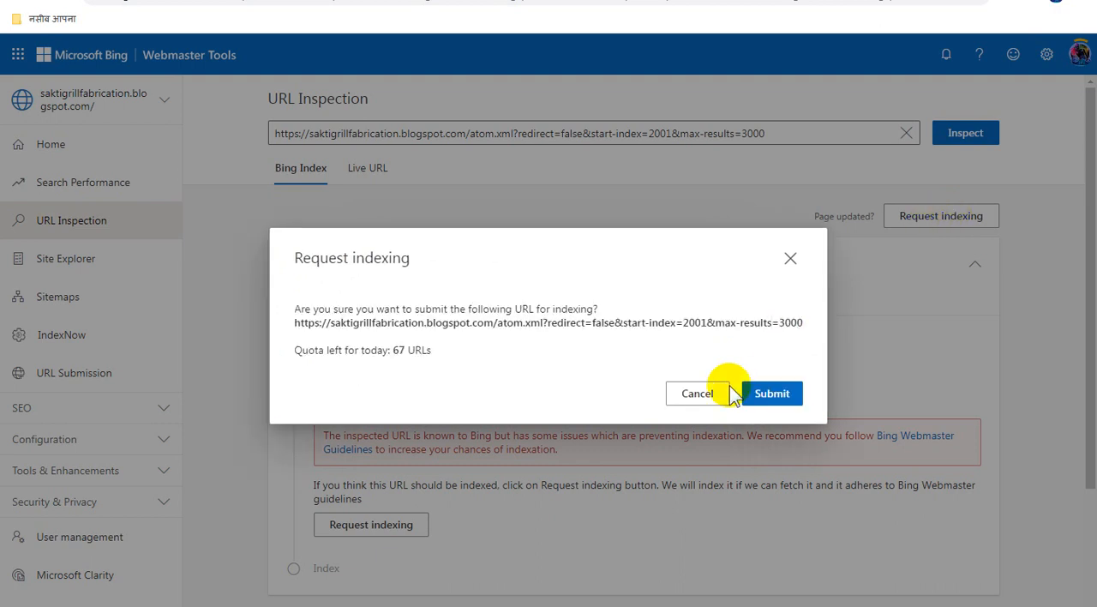
{"action": "left_click", "coordinate": [771, 393]}
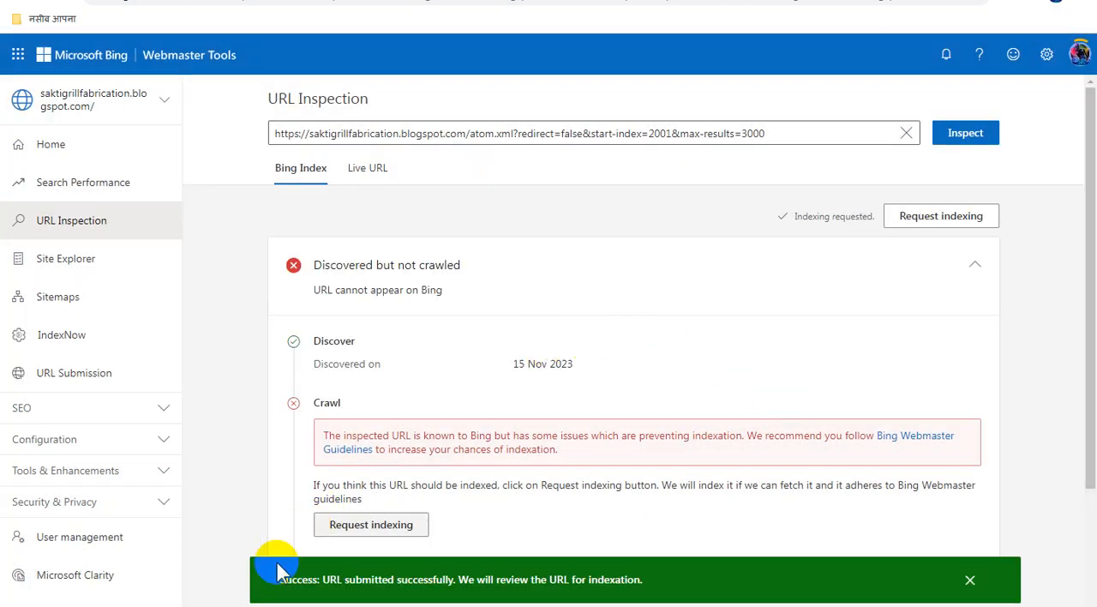
{"action": "left_click", "coordinate": [321, 605]}
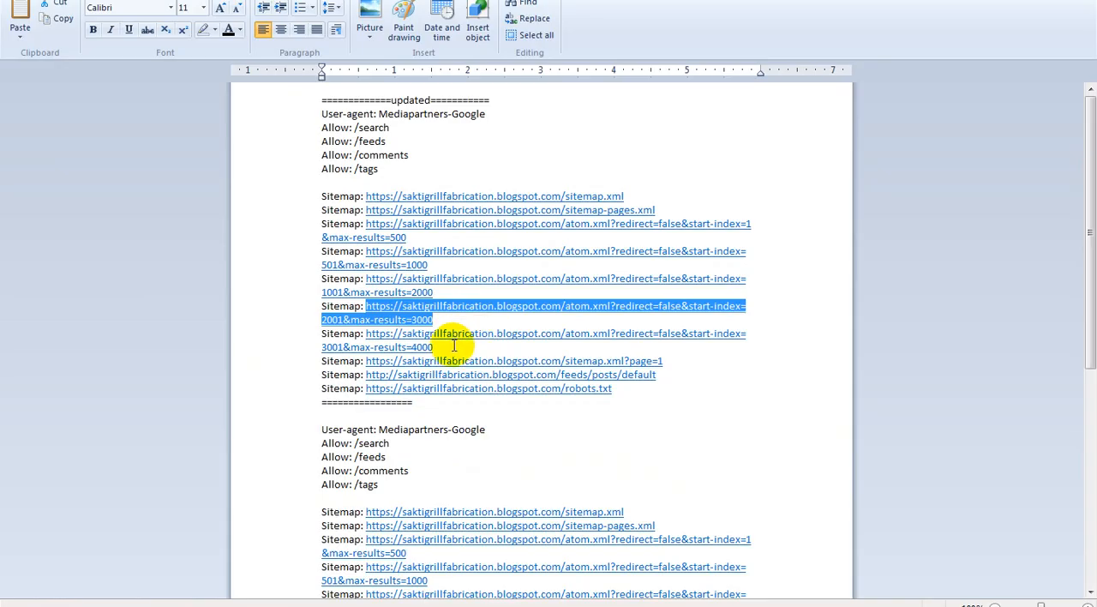
{"action": "left_click_drag", "start_coordinate": [433, 347], "coordinate": [383, 332]}
{"action": "key", "text": "ctrl+c"}
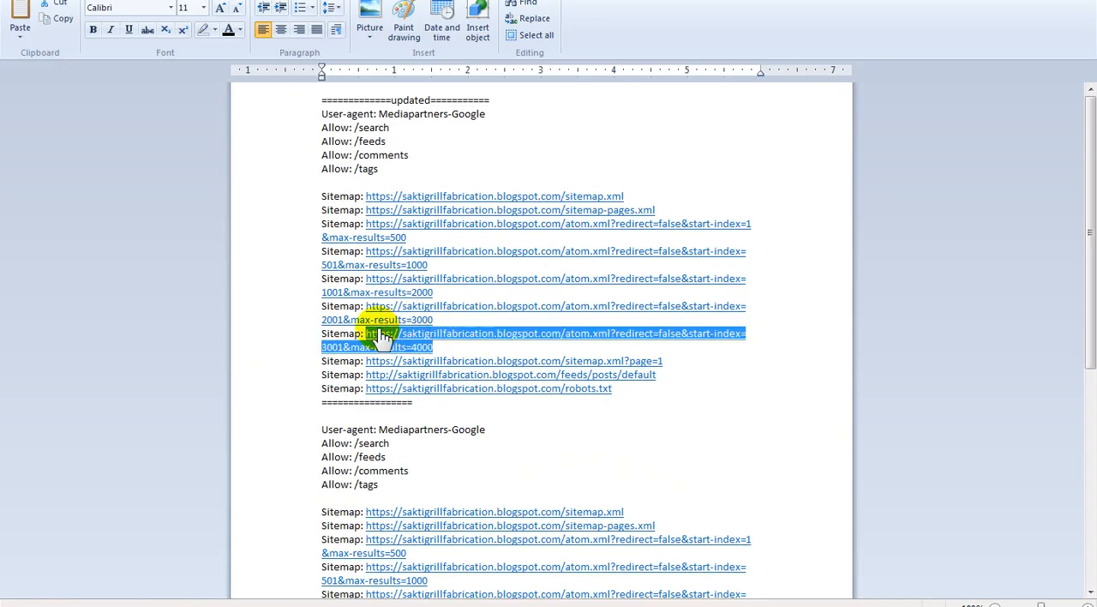
{"action": "key", "text": "alt+Tab"}
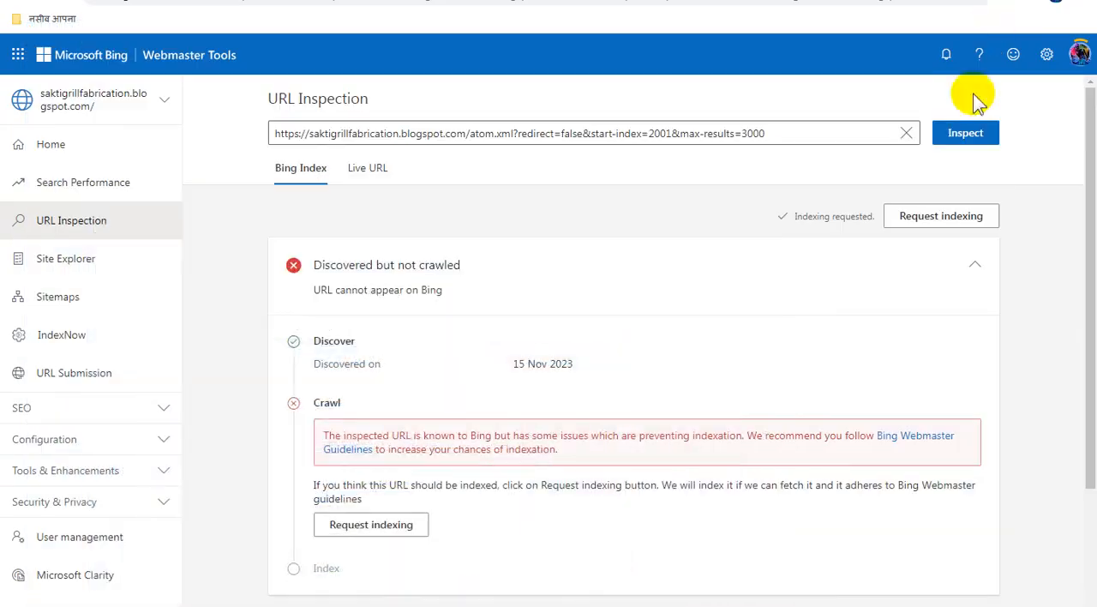
{"action": "double_click", "coordinate": [752, 134]}
{"action": "key", "text": "ctrl+a"}
{"action": "key", "text": "ctrl+v"}
{"action": "left_click", "coordinate": [963, 132]}
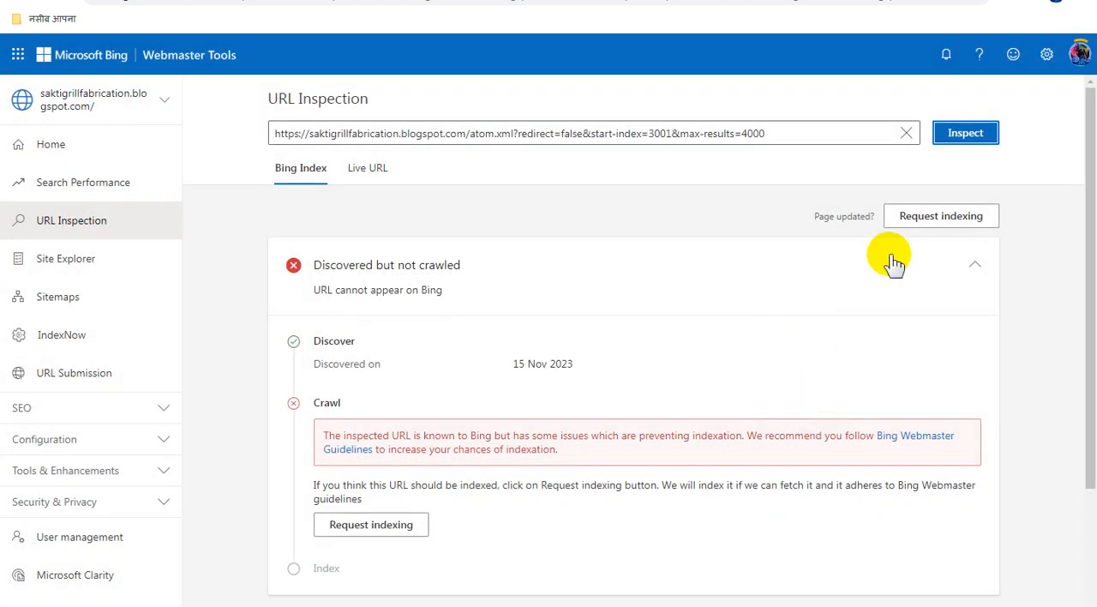
{"action": "left_click", "coordinate": [889, 216]}
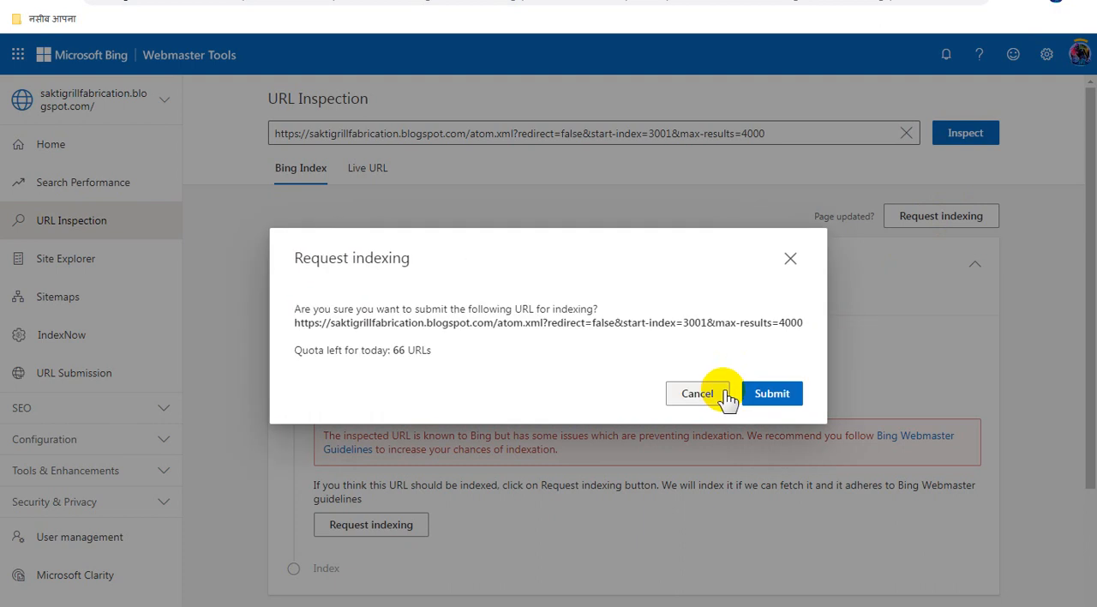
{"action": "left_click", "coordinate": [751, 392]}
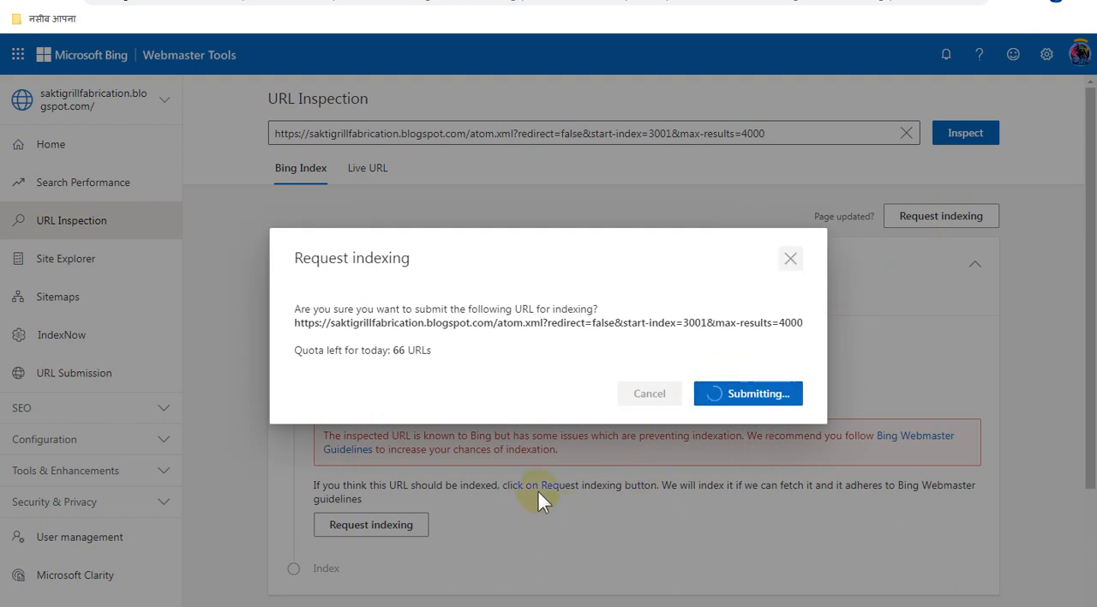
{"action": "key", "text": "alt+Tab"}
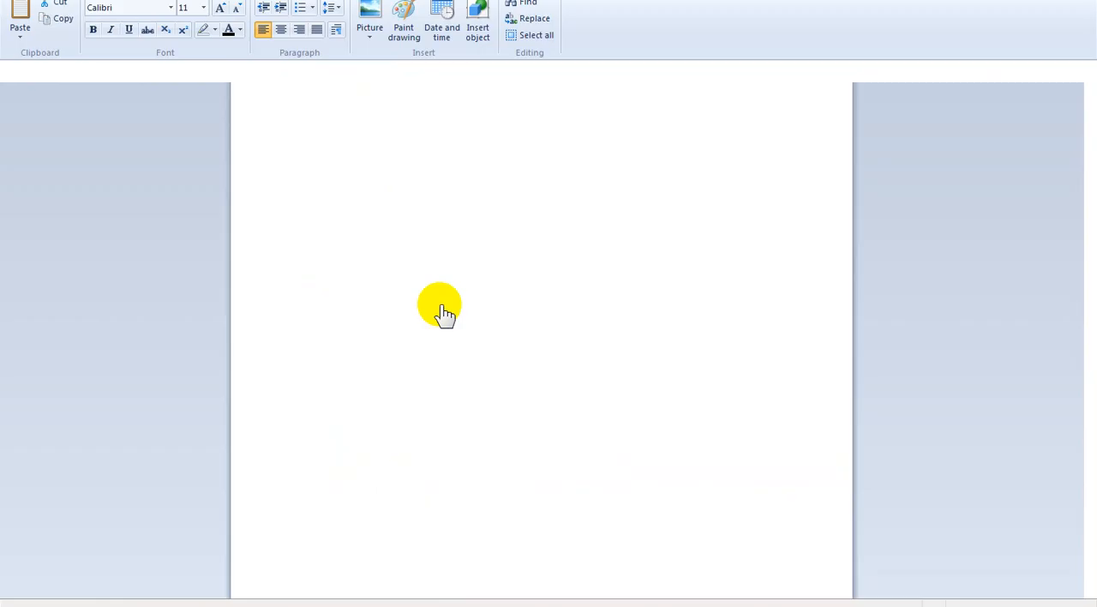
{"action": "left_click_drag", "start_coordinate": [671, 360], "coordinate": [375, 358]}
{"action": "key", "text": "ctrl+c"}
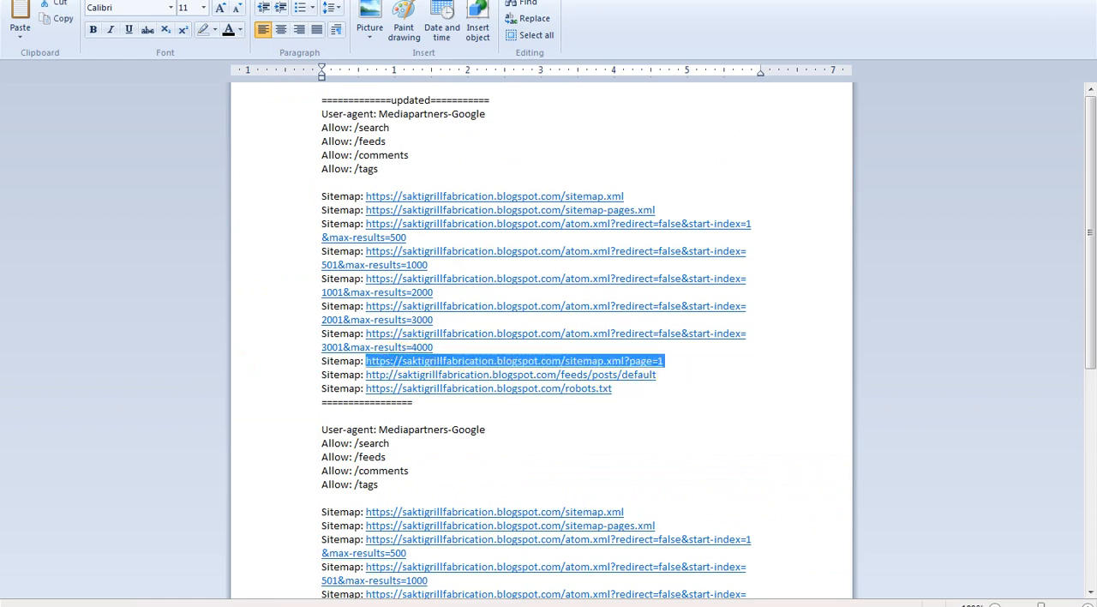
{"action": "key", "text": "alt+Tab"}
{"action": "left_click", "coordinate": [517, 133]}
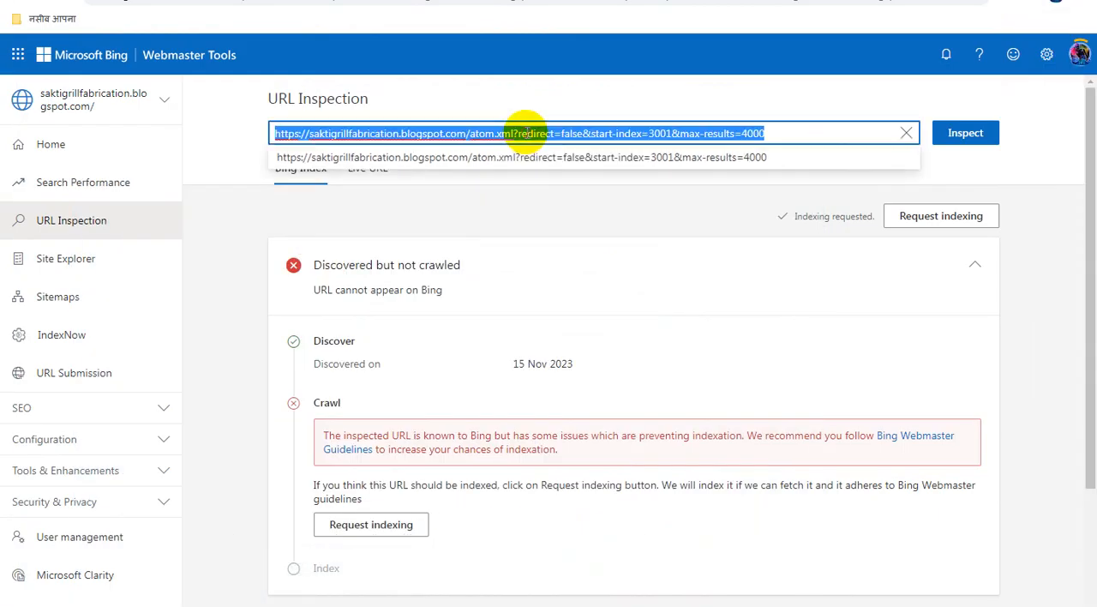
{"action": "key", "text": "ctrl+v"}
{"action": "left_click", "coordinate": [963, 134]}
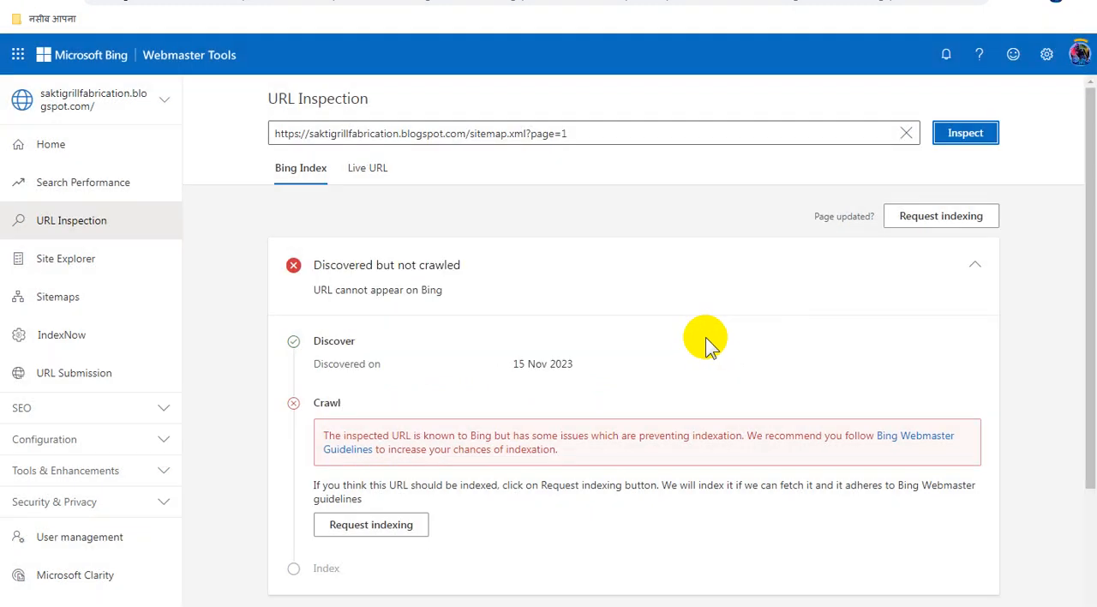
{"action": "left_click", "coordinate": [981, 217]}
{"action": "left_click", "coordinate": [719, 396]}
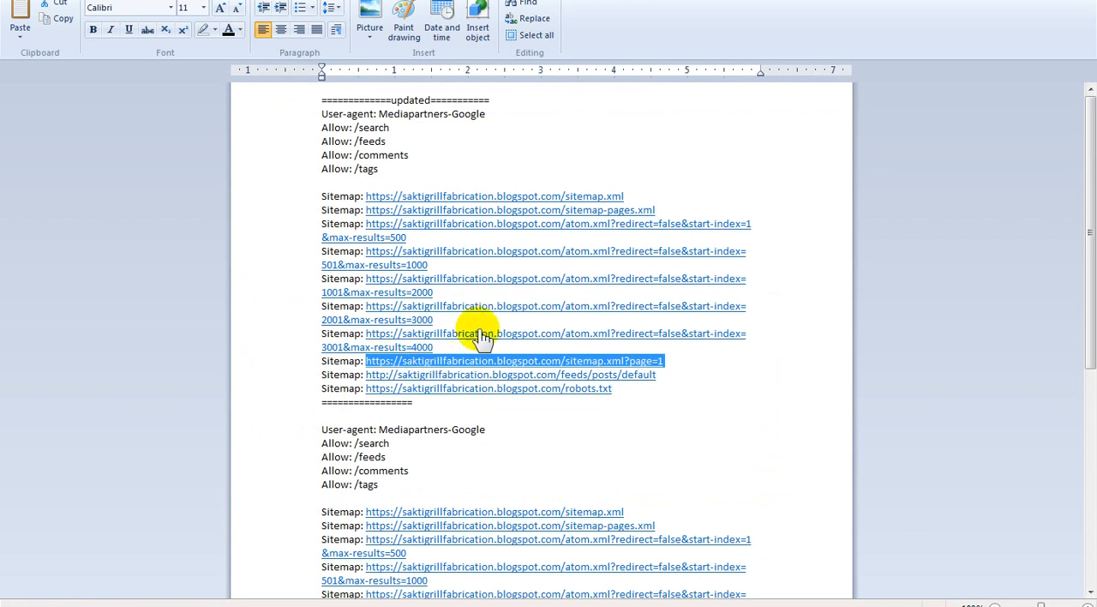
{"action": "left_click_drag", "start_coordinate": [660, 374], "coordinate": [375, 375]}
{"action": "key", "text": "ctrl+c"}
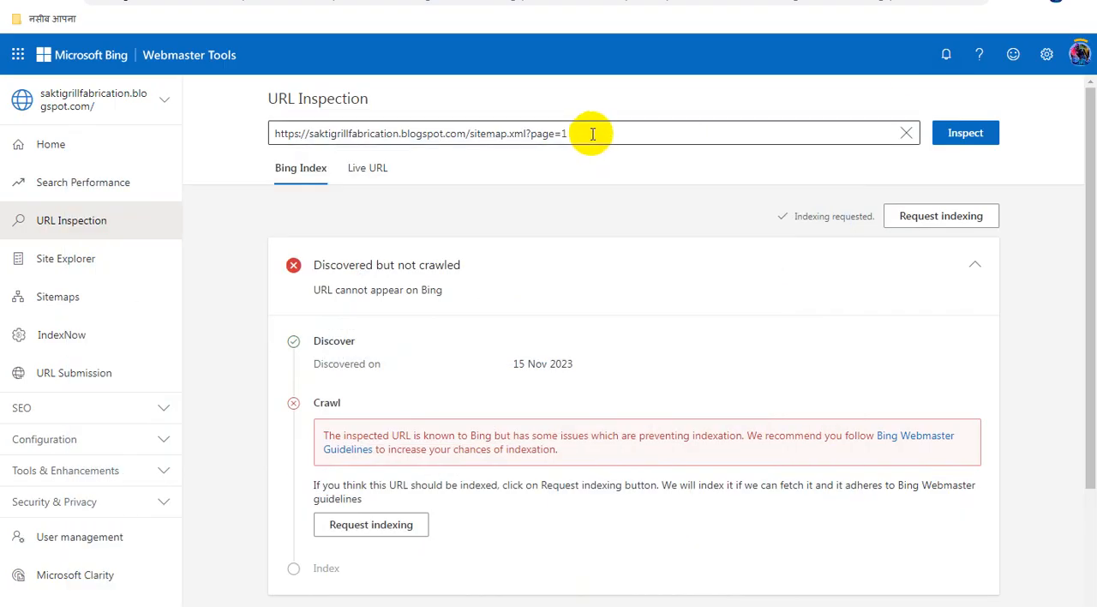
{"action": "left_click", "coordinate": [591, 134]}
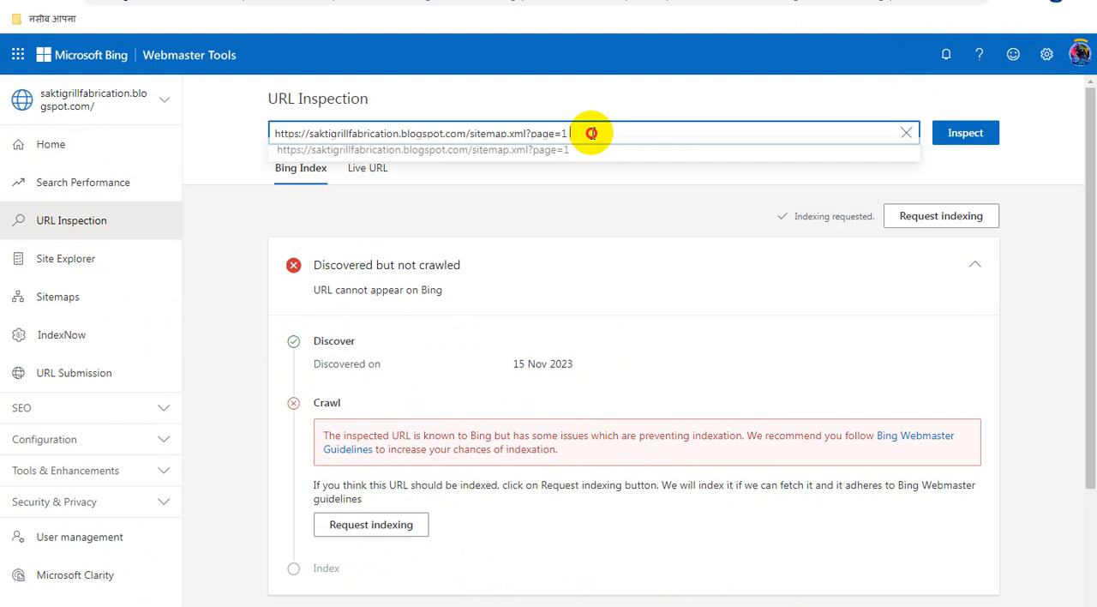
{"action": "key", "text": "ctrl+a"}
{"action": "key", "text": "ctrl+v"}
{"action": "left_click", "coordinate": [962, 133]}
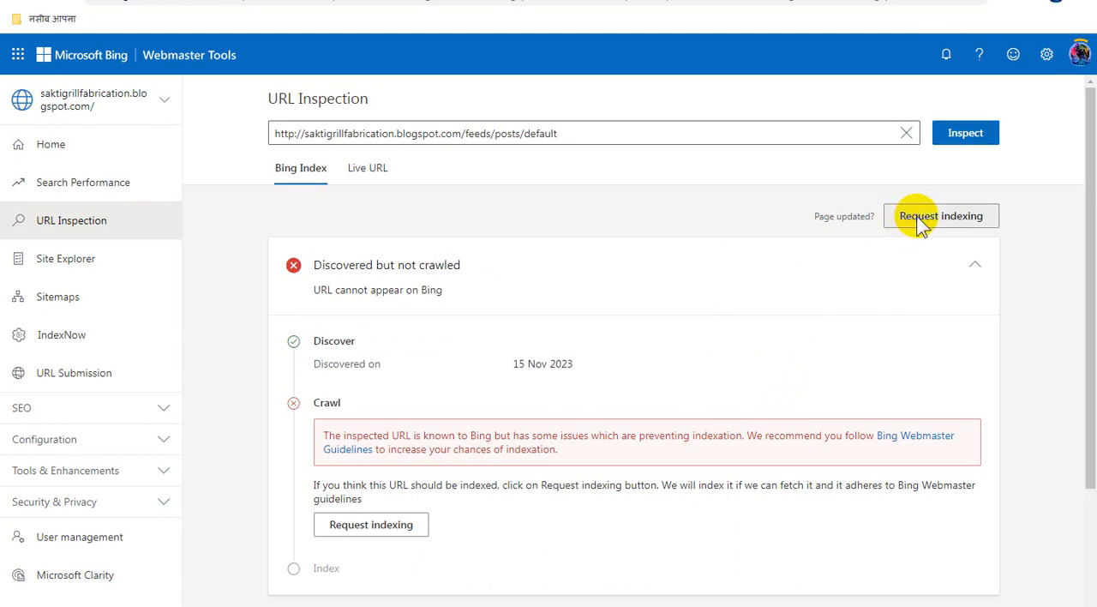
{"action": "left_click", "coordinate": [915, 221]}
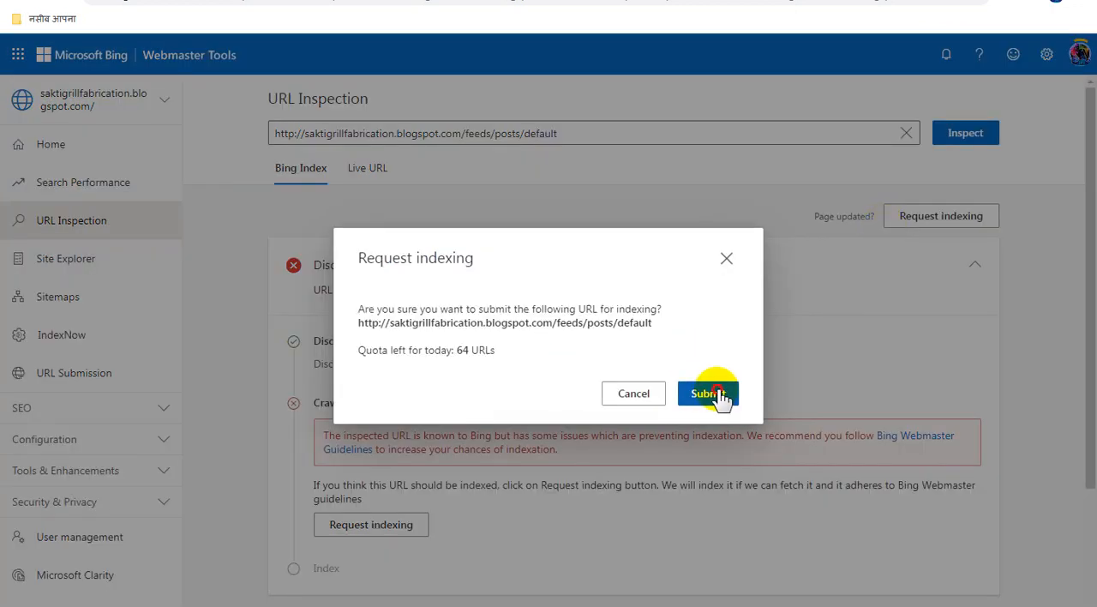
{"action": "left_click", "coordinate": [717, 394]}
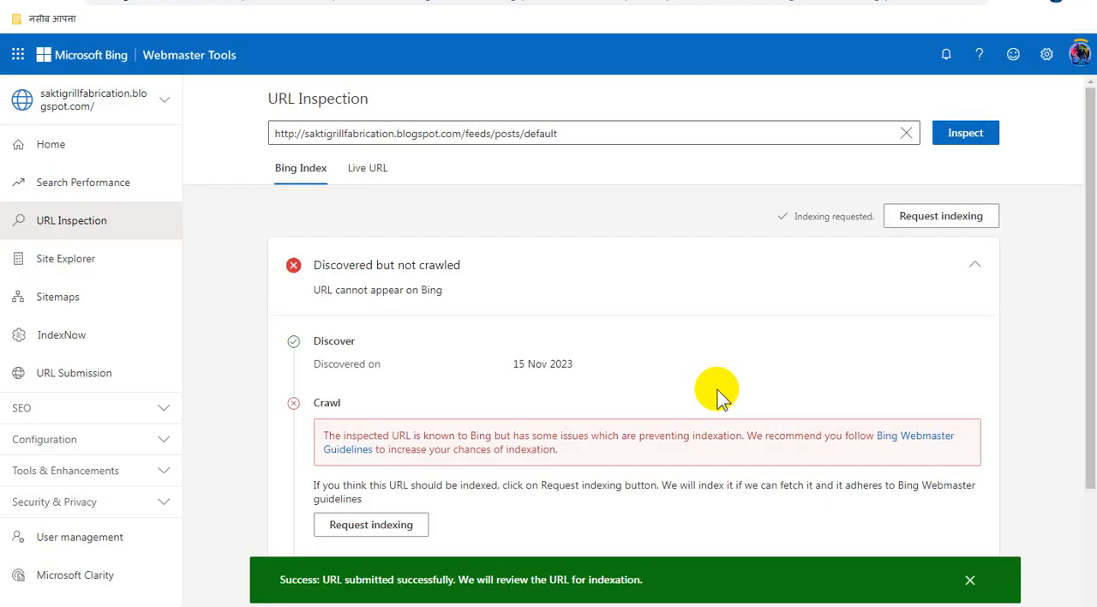
{"action": "key", "text": "alt+Tab"}
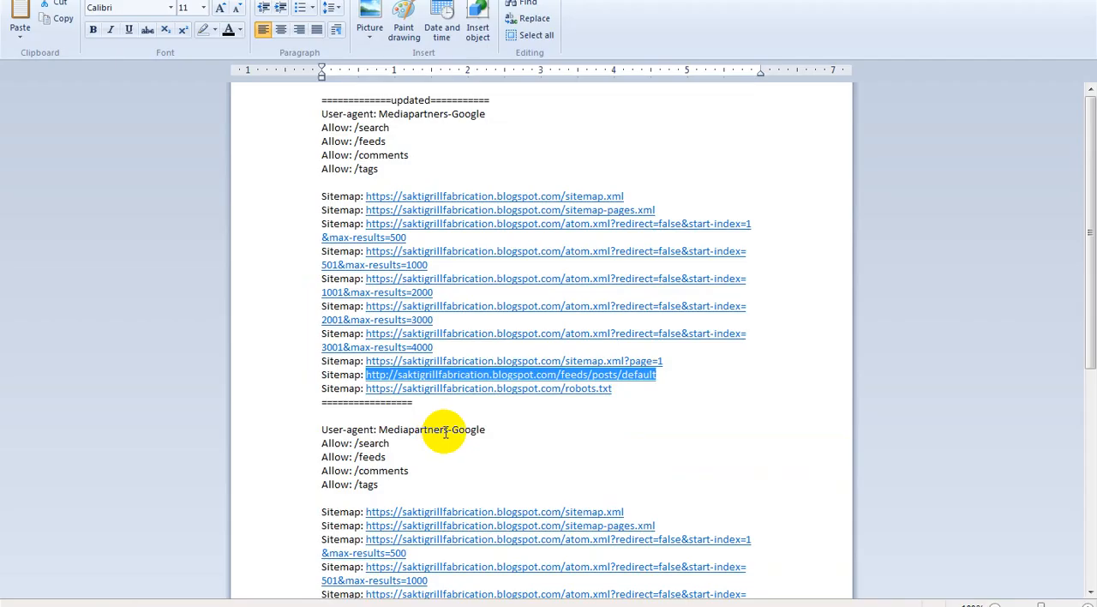
{"action": "left_click_drag", "start_coordinate": [624, 392], "coordinate": [377, 392]}
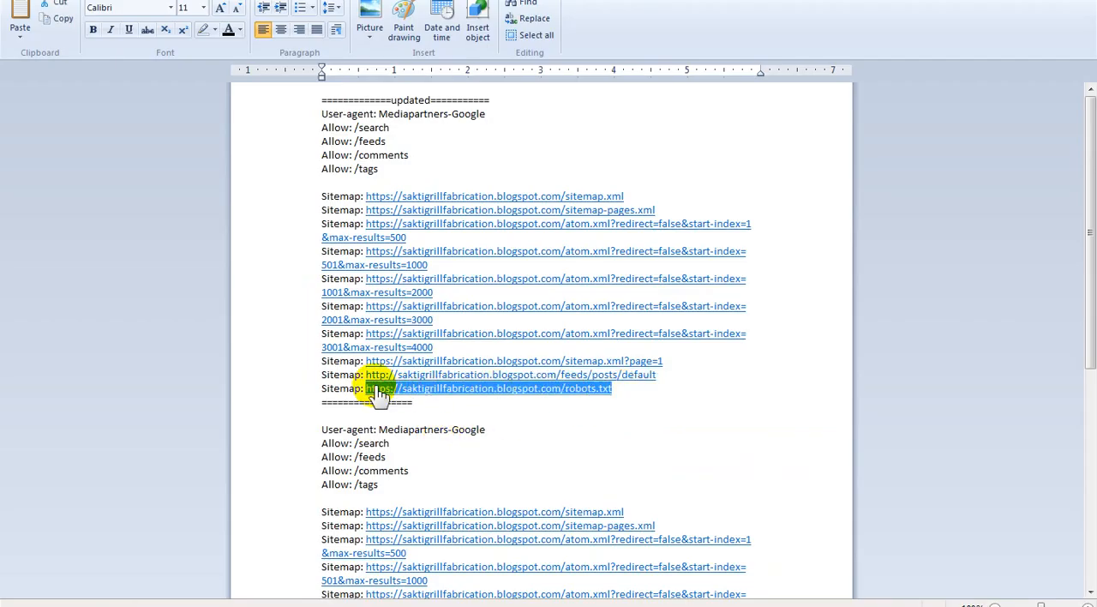
{"action": "key", "text": "ctrl+c"}
{"action": "key", "text": "alt+Tab"}
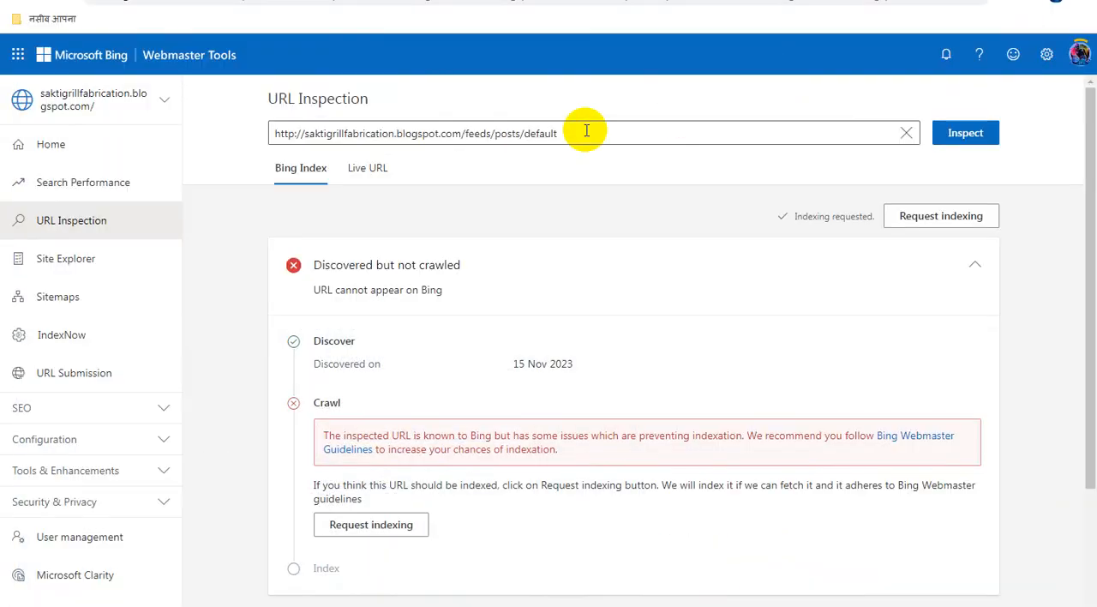
{"action": "left_click", "coordinate": [582, 130]}
{"action": "key", "text": "ctrl+a"}
{"action": "key", "text": "ctrl+v"}
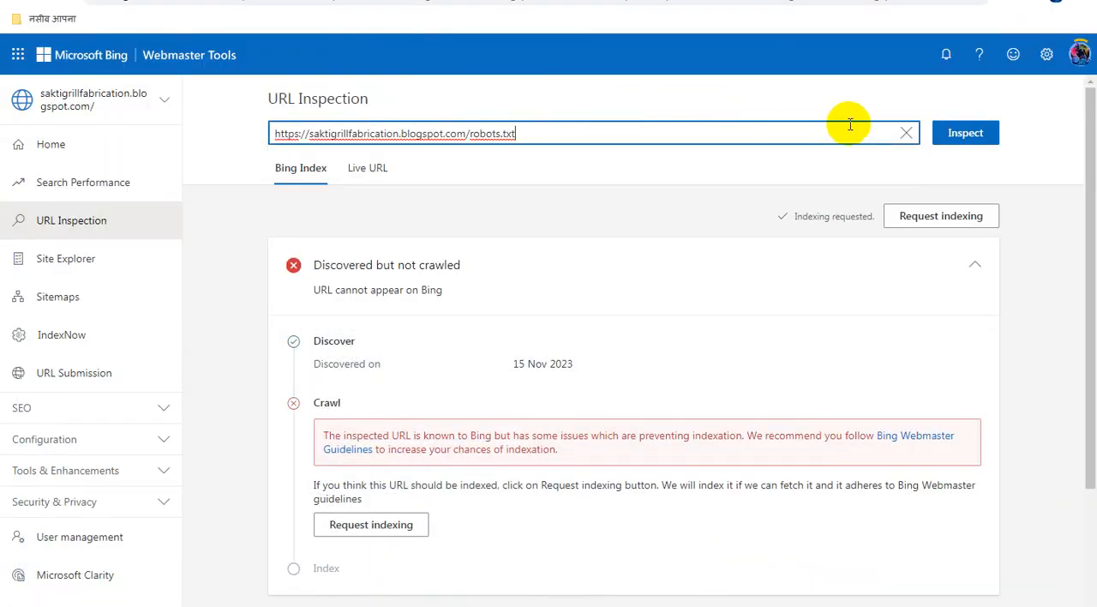
{"action": "left_click", "coordinate": [968, 135]}
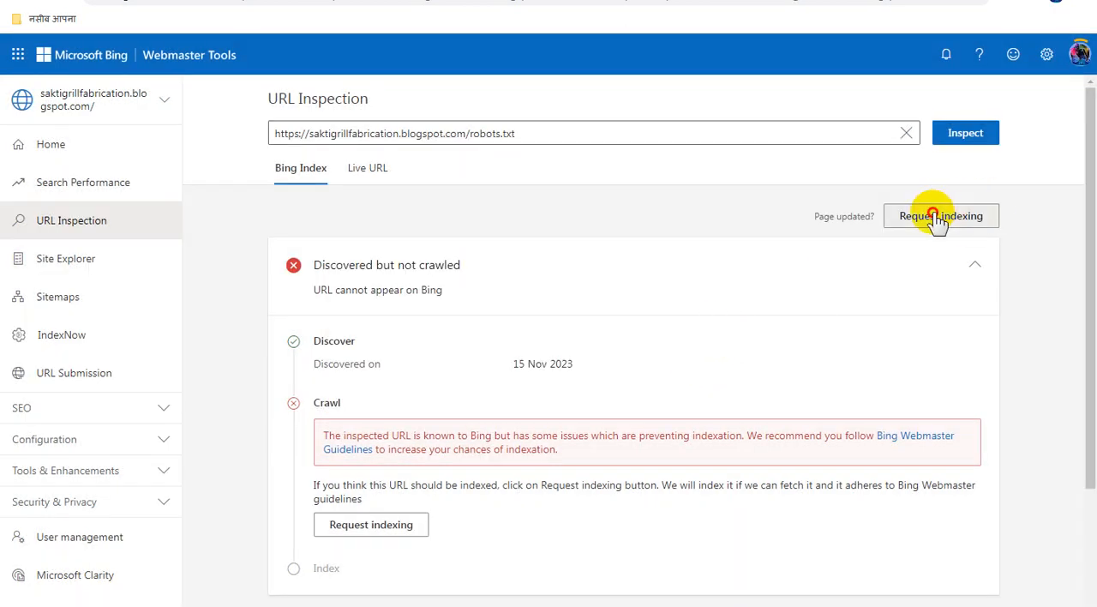
{"action": "left_click", "coordinate": [933, 221]}
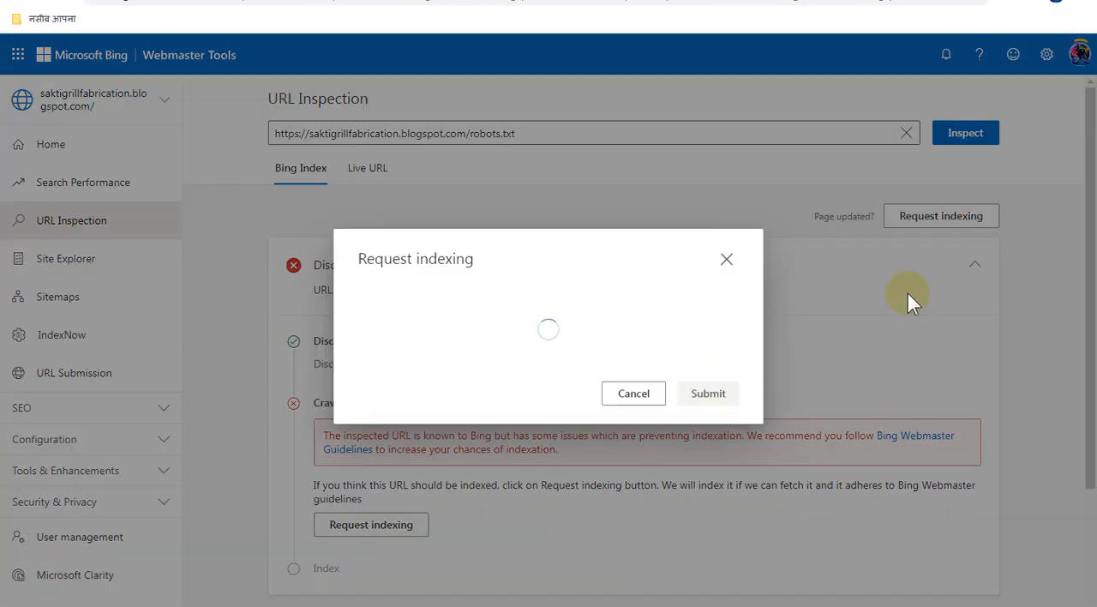
{"action": "left_click", "coordinate": [714, 398]}
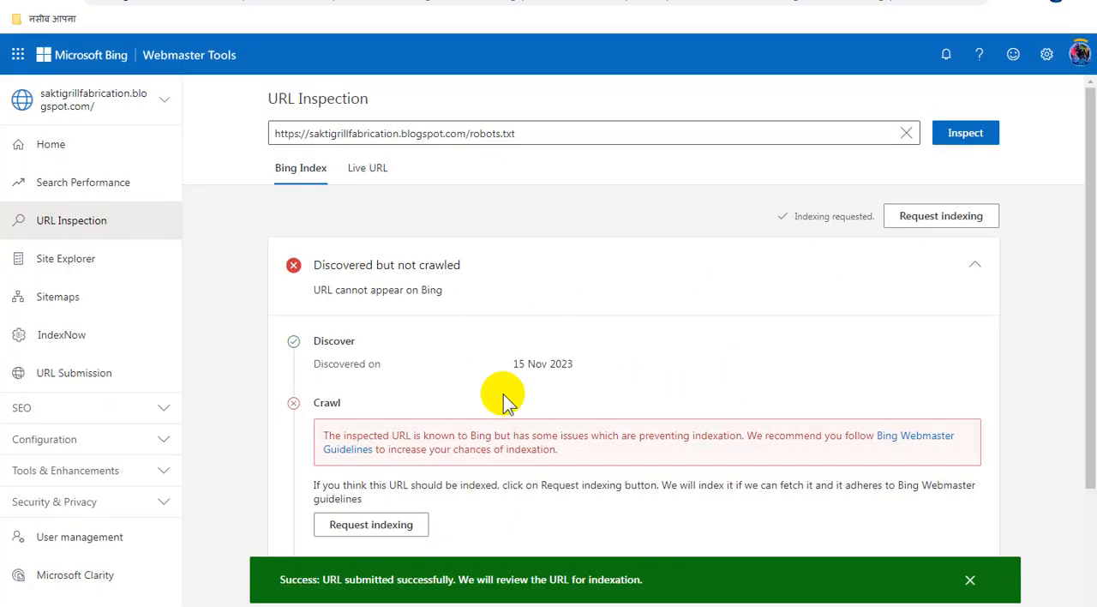
Open the Search Performance report for the saktigrillfabrication.blogspot.com site
{"action": "left_click", "coordinate": [103, 184]}
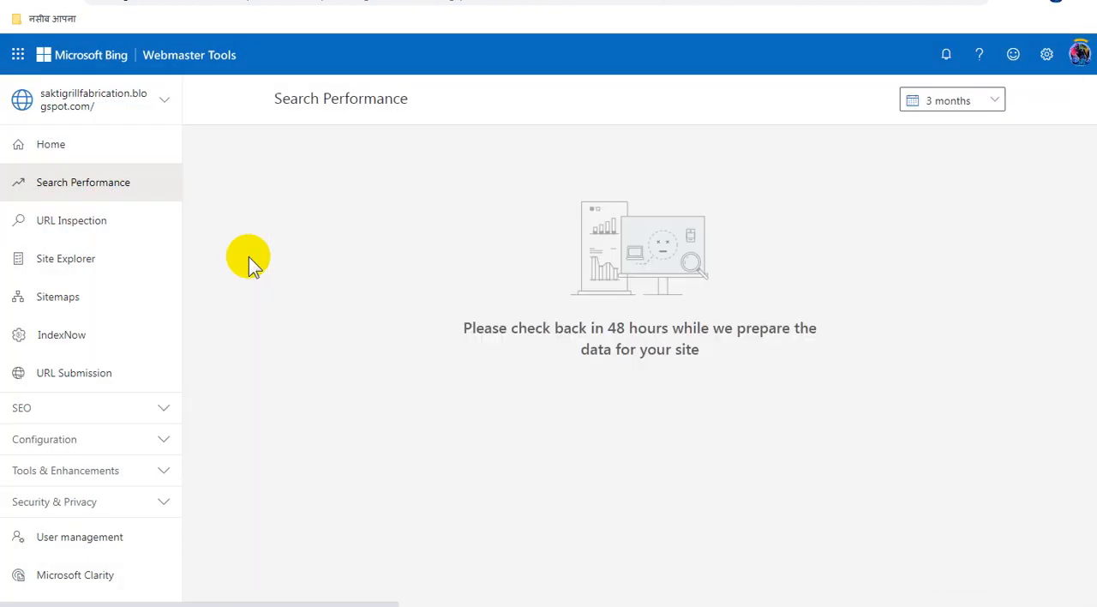
Review the site's list of inspected URLs in URL Inspection and its Home overview in Bing Webmaster Tools
{"action": "left_click", "coordinate": [68, 224]}
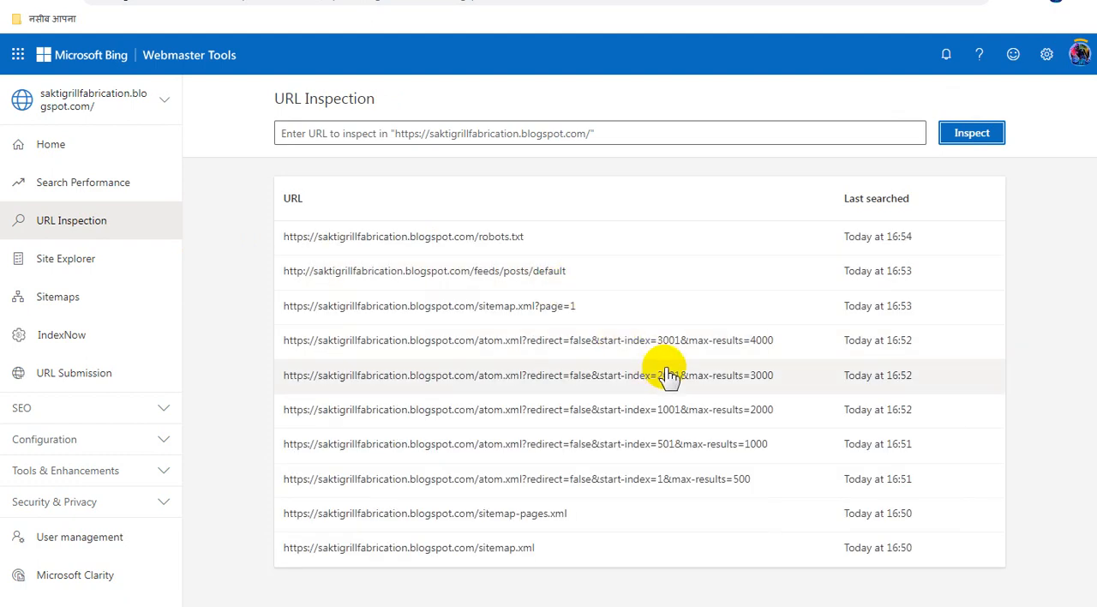
{"action": "left_click", "coordinate": [75, 148]}
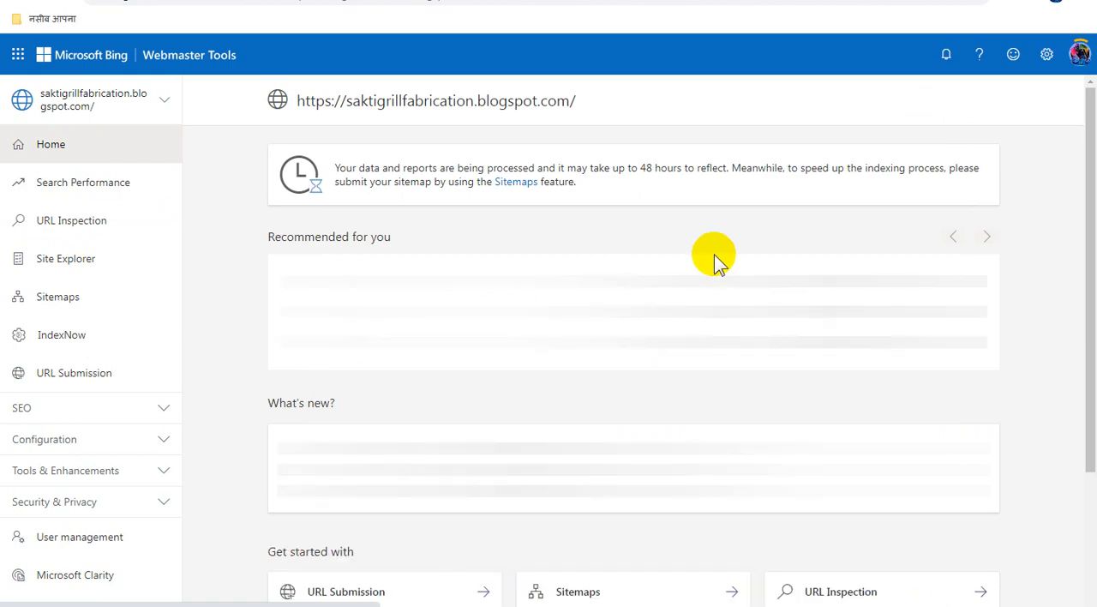
{"action": "scroll", "coordinate": [673, 364], "scroll_direction": "down", "scroll_amount": 3}
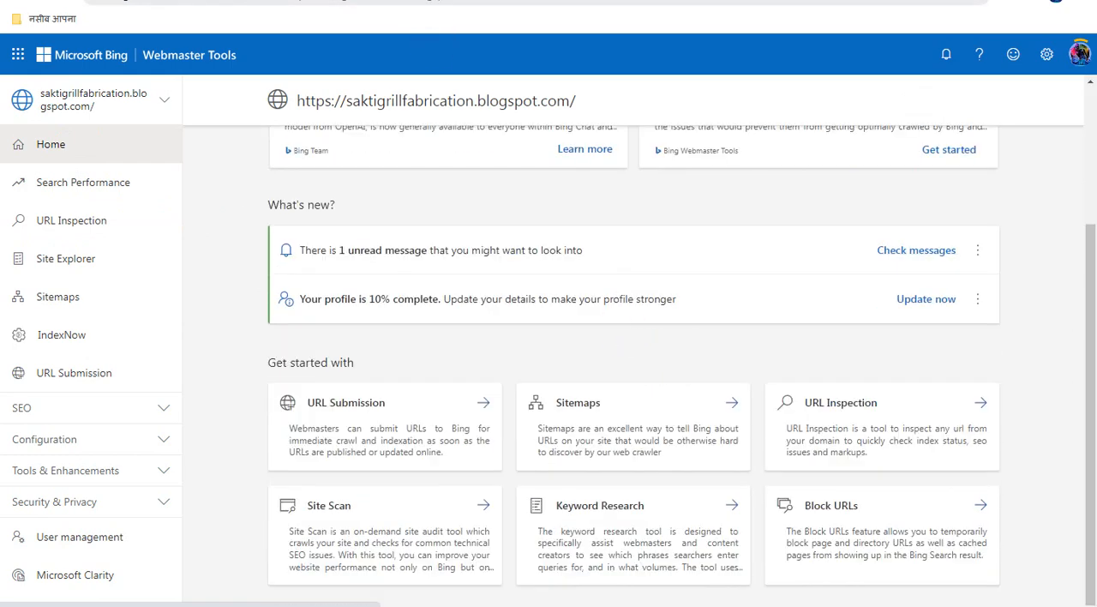
Switch to the Sakti Grill Fabrication blog, reload its homepage and look over the pageview counter and posts
{"action": "left_click", "coordinate": [548, 2]}
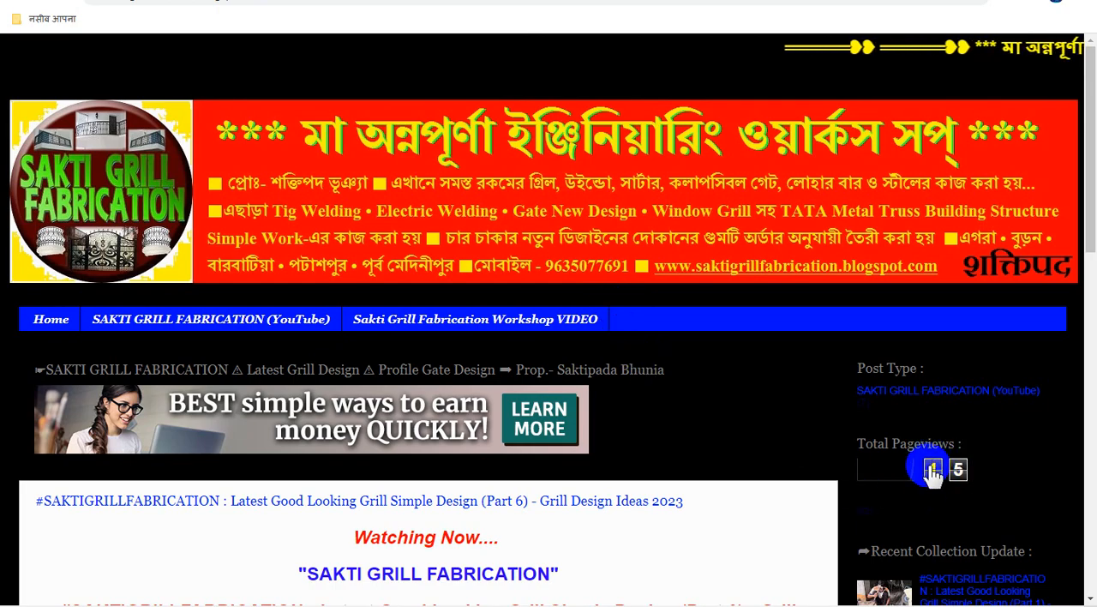
{"action": "key", "text": "F5"}
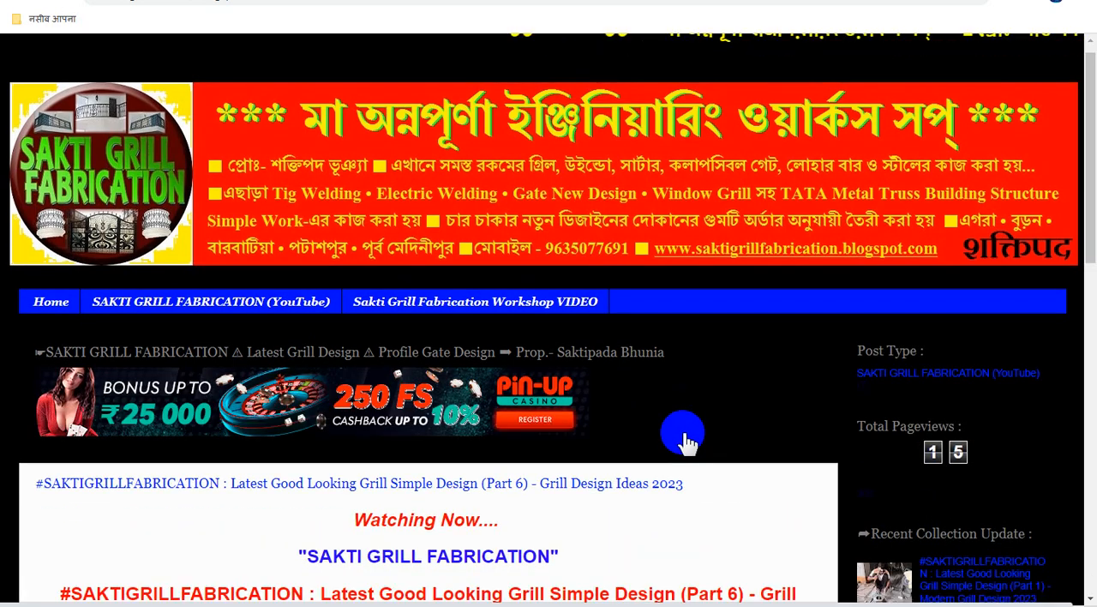
{"action": "scroll", "coordinate": [701, 441], "scroll_direction": "down", "scroll_amount": 10}
{"action": "scroll", "coordinate": [701, 442], "scroll_direction": "down", "scroll_amount": 5}
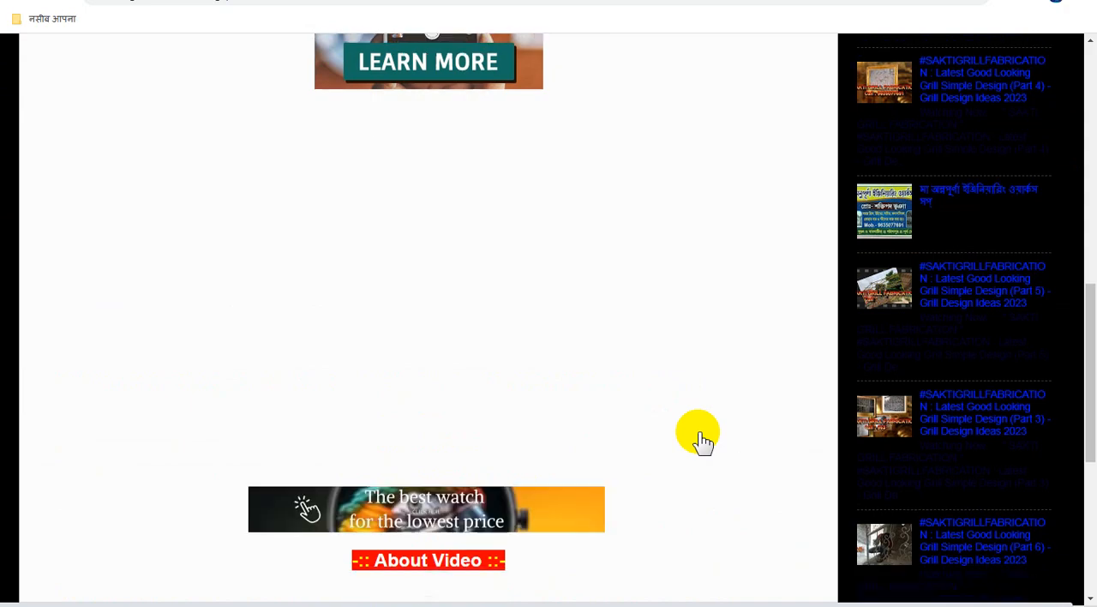
{"action": "scroll", "coordinate": [701, 442], "scroll_direction": "up", "scroll_amount": 10}
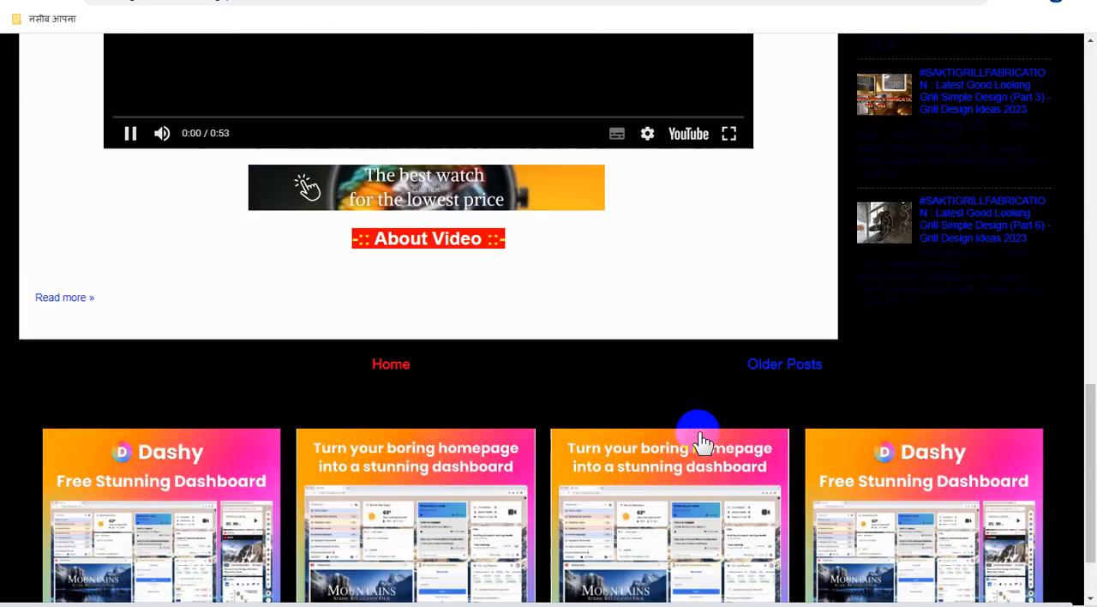
{"action": "scroll", "coordinate": [701, 441], "scroll_direction": "up", "scroll_amount": 3}
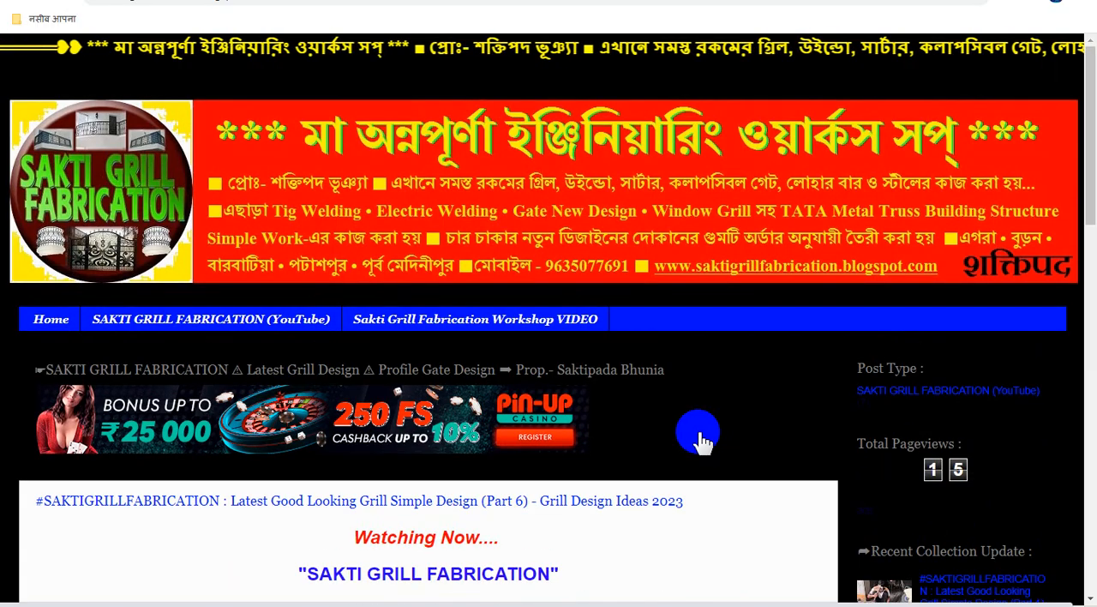